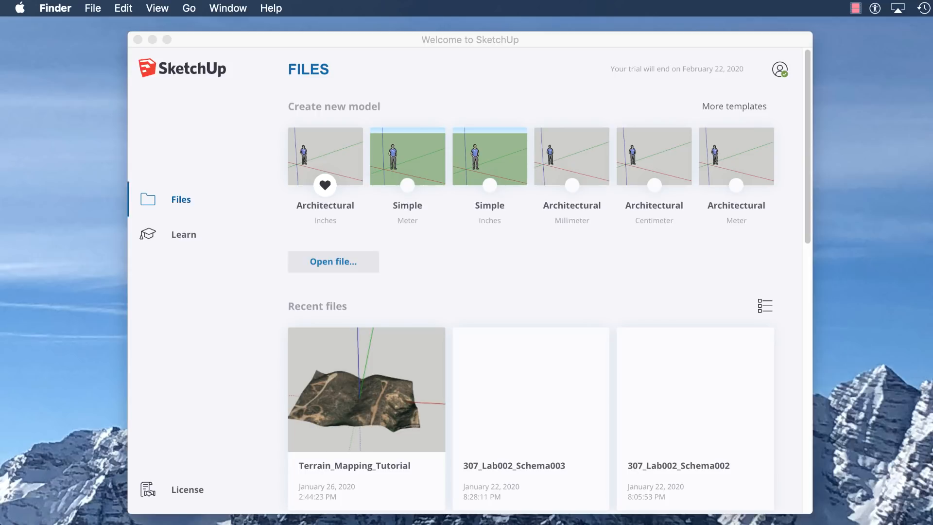
Create a new model from the Architectural Inches template and delete the default human figure.
{"action": "left_click", "coordinate": [514, 295]}
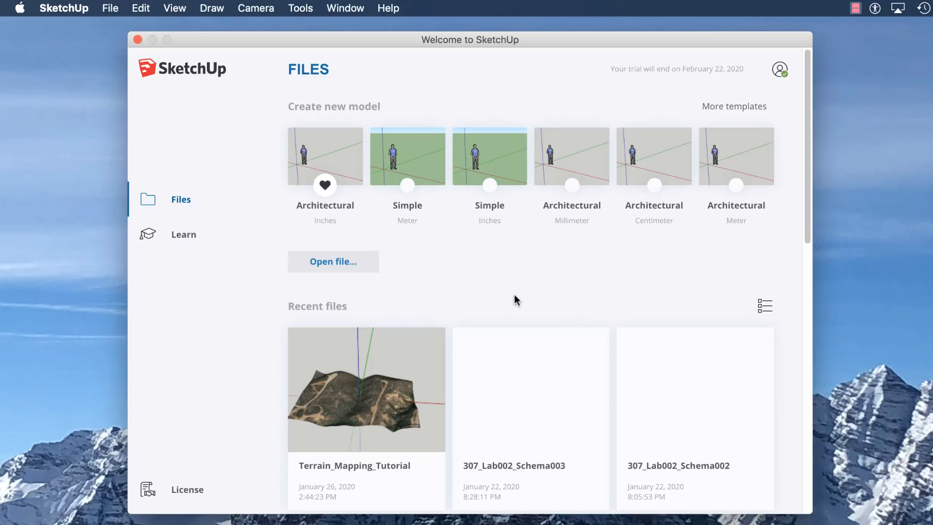
{"action": "left_click", "coordinate": [344, 153]}
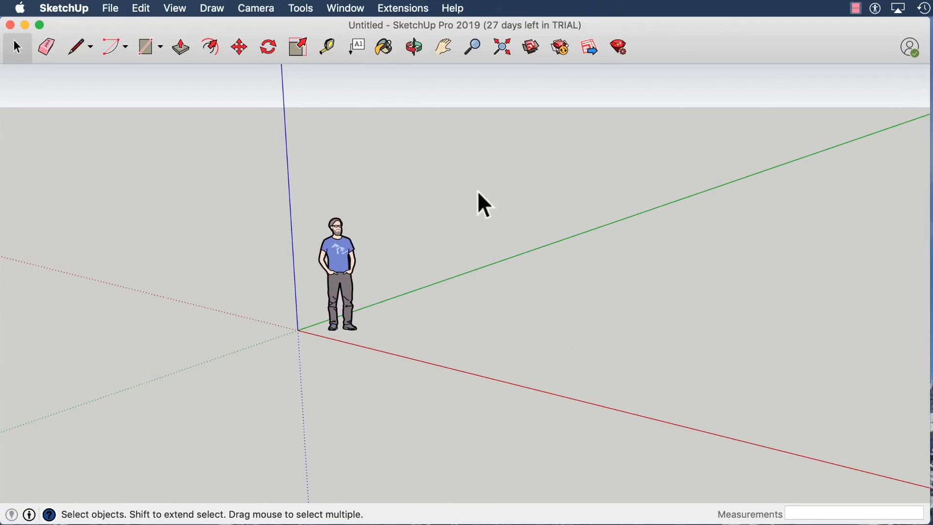
{"action": "left_click", "coordinate": [323, 240]}
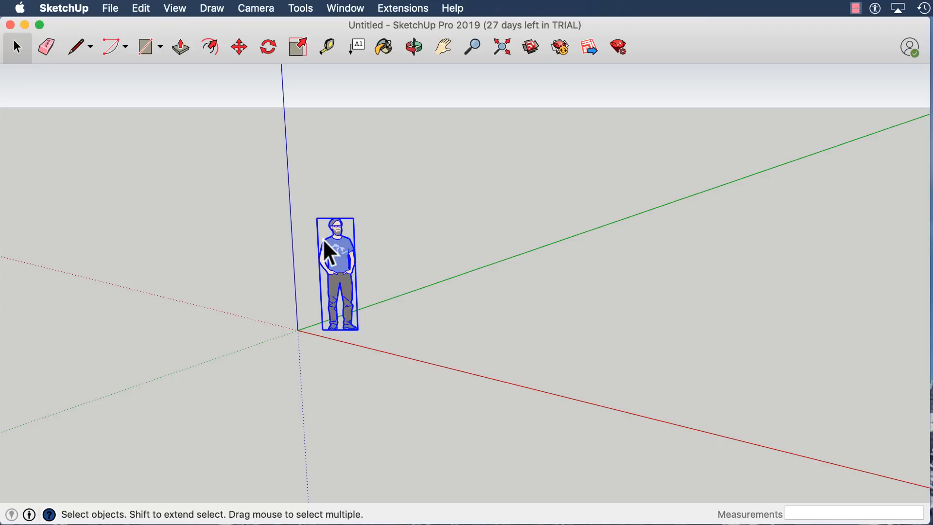
{"action": "key", "text": "Delete"}
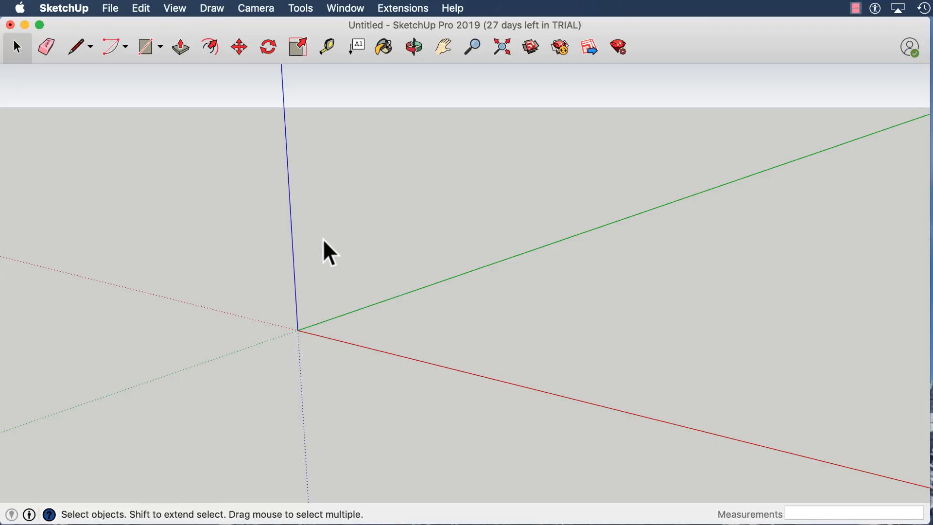
Open the Add Location map for geo-locating the model and bring its window fully into view.
{"action": "left_click", "coordinate": [110, 8]}
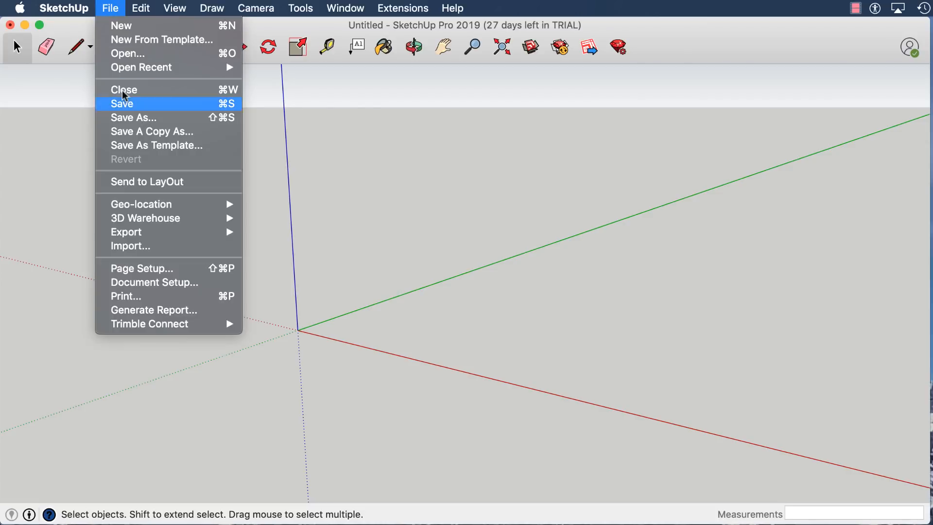
{"action": "mouse_move", "coordinate": [150, 207]}
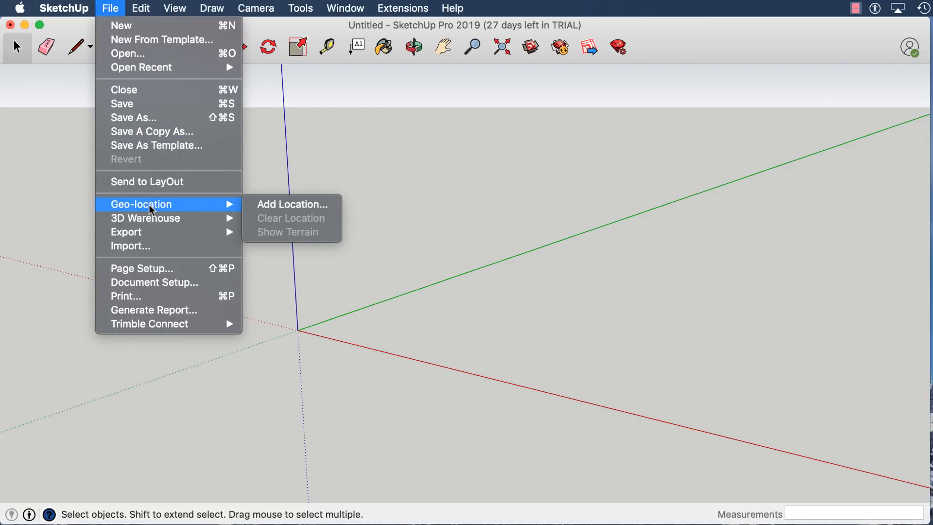
{"action": "left_click", "coordinate": [252, 206]}
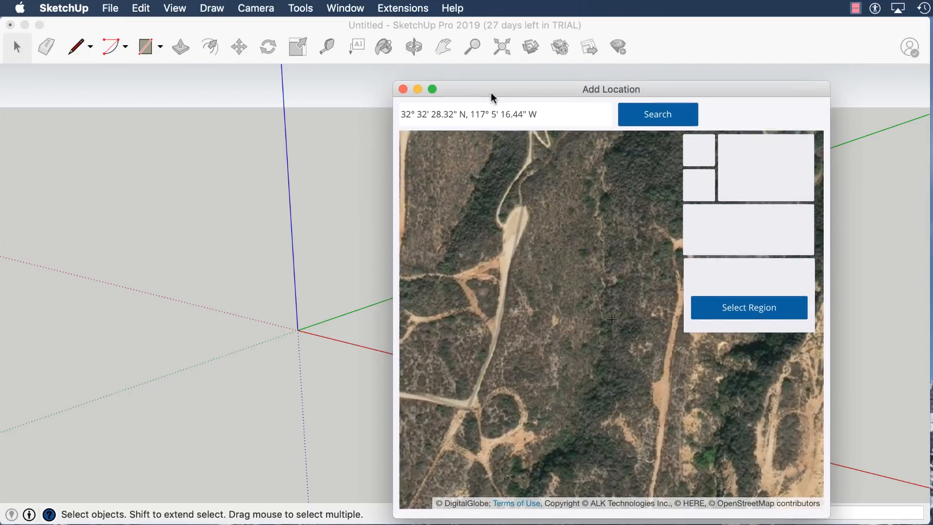
{"action": "left_click_drag", "start_coordinate": [493, 93], "coordinate": [353, 82]}
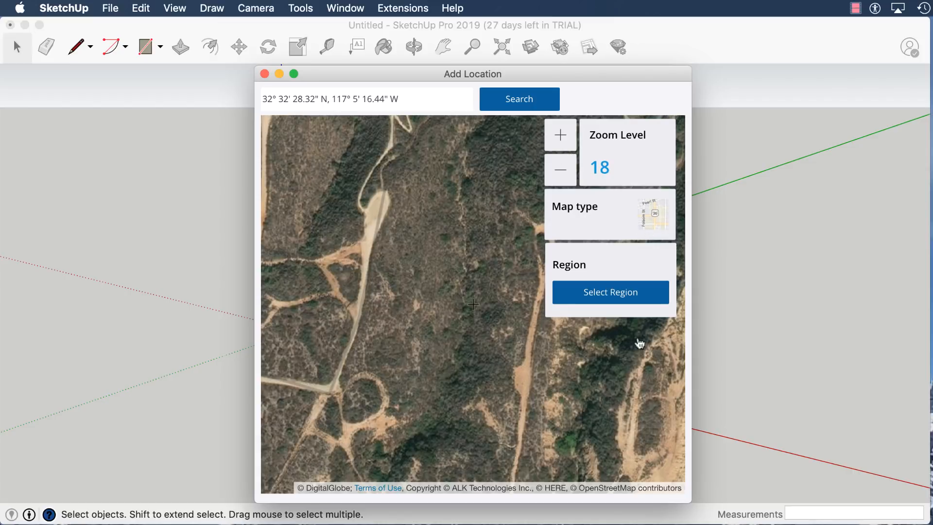
Select the proposed rectangular site region at zoom level 18 and import it into the model.
{"action": "left_click", "coordinate": [572, 165]}
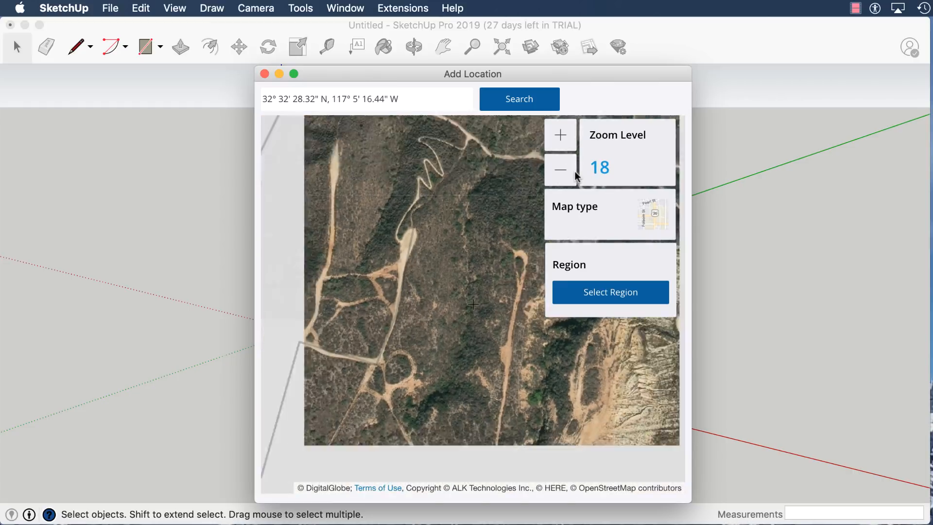
{"action": "left_click", "coordinate": [571, 165]}
{"action": "left_click", "coordinate": [560, 133]}
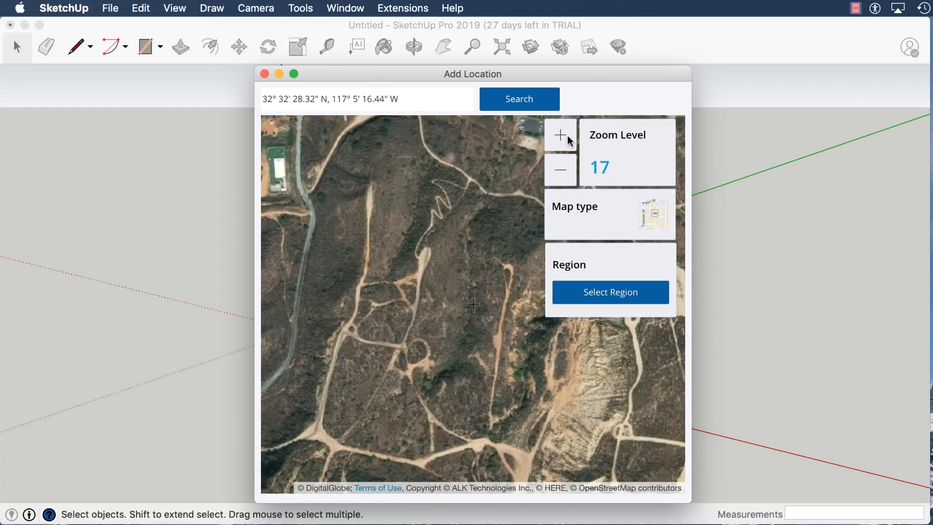
{"action": "left_click", "coordinate": [560, 133]}
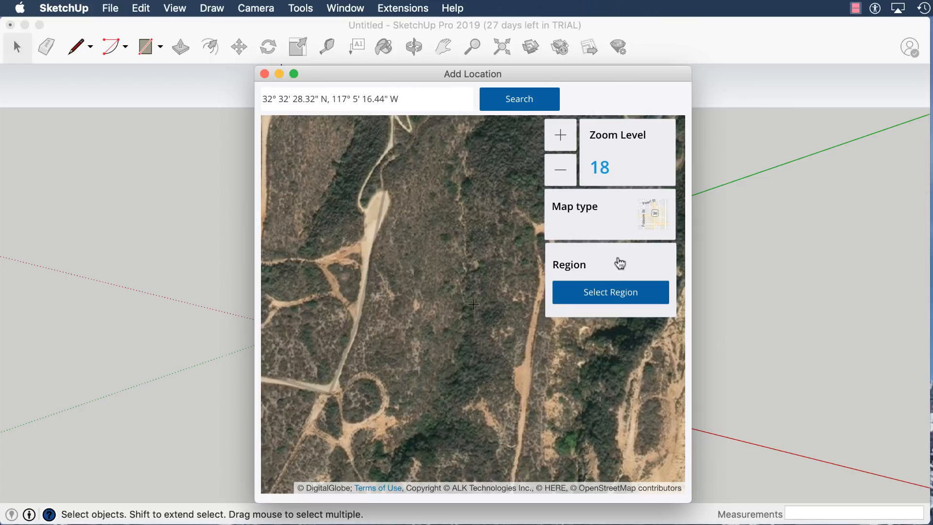
{"action": "left_click", "coordinate": [612, 291]}
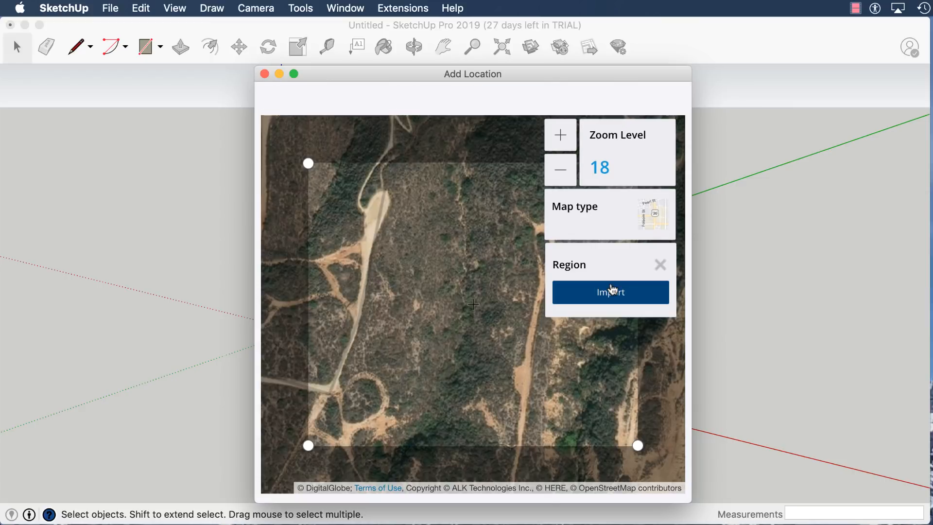
{"action": "left_click", "coordinate": [601, 293]}
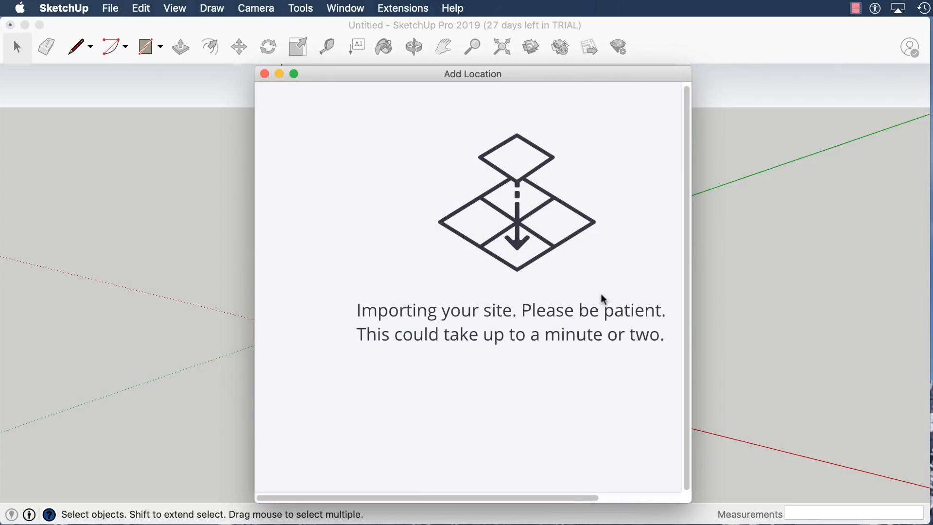
Show the 3D terrain for the imported flat site imagery.
{"action": "middle_click_drag", "start_coordinate": [555, 261], "coordinate": [364, 264]}
{"action": "scroll", "coordinate": [357, 253], "scroll_direction": "down", "scroll_amount": 3}
{"action": "scroll", "coordinate": [350, 244], "scroll_direction": "down", "scroll_amount": 2}
{"action": "middle_click_drag", "start_coordinate": [566, 269], "coordinate": [318, 317]}
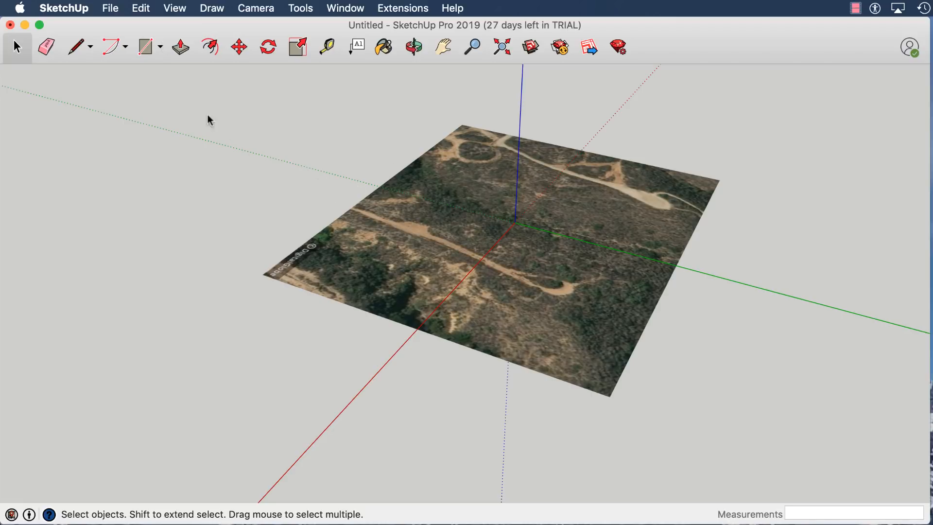
{"action": "left_click", "coordinate": [111, 8]}
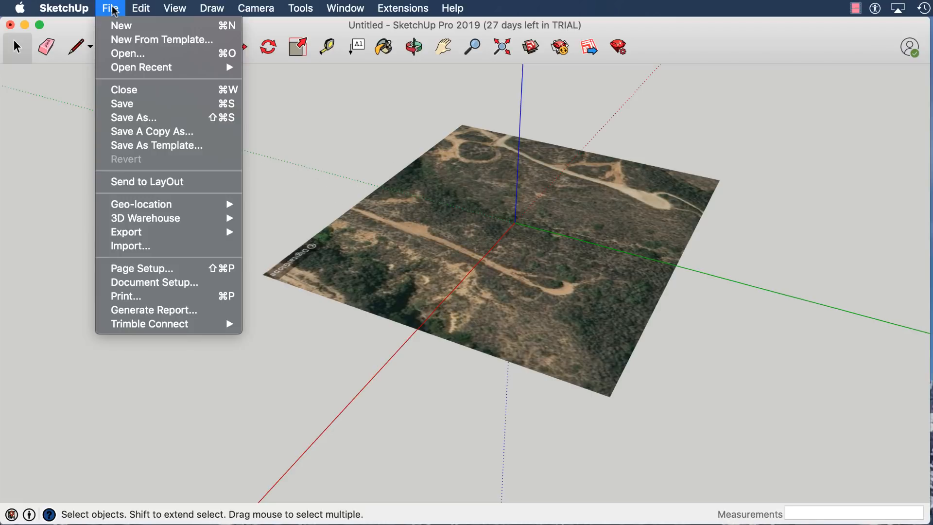
{"action": "mouse_move", "coordinate": [151, 203]}
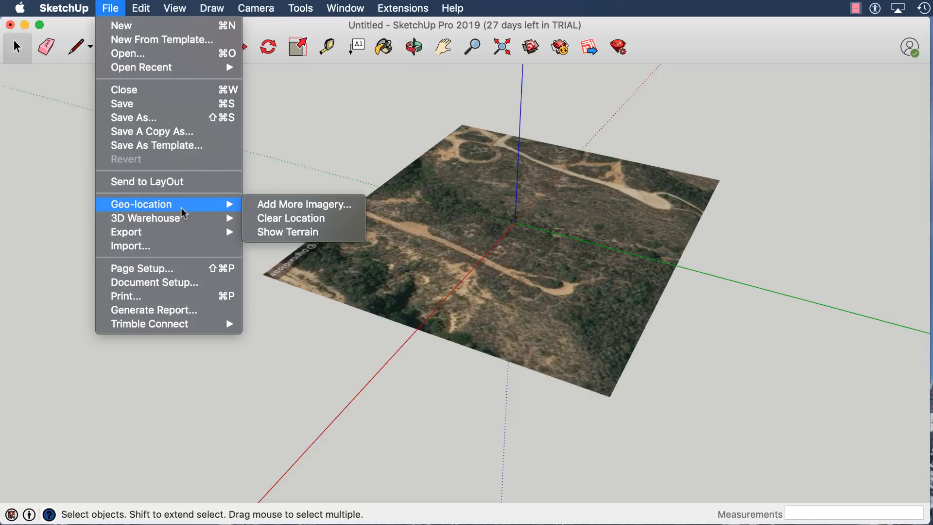
{"action": "left_click", "coordinate": [263, 232]}
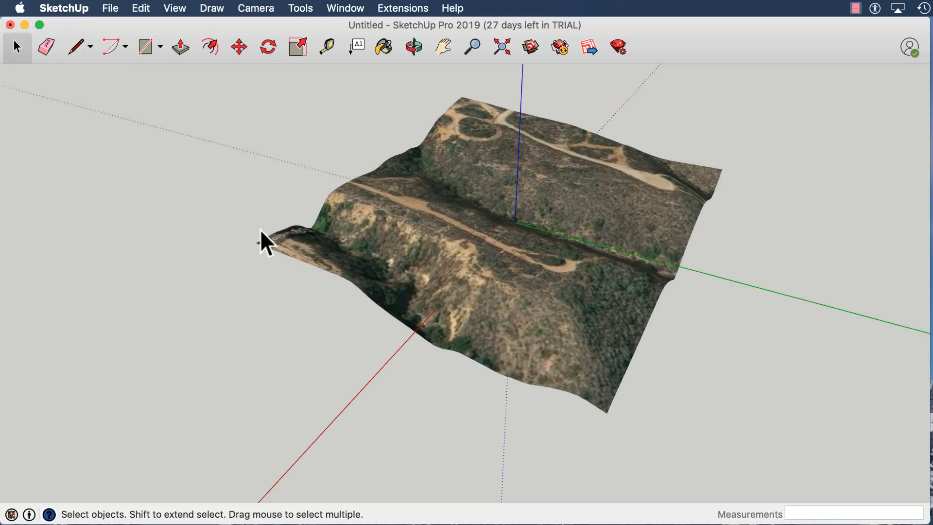
Save the terrain model in Documents as Terrain_Mapping_Tutorial in SketchUp Version 2014 format, replacing the existing file.
{"action": "middle_click_drag", "start_coordinate": [622, 313], "coordinate": [282, 182]}
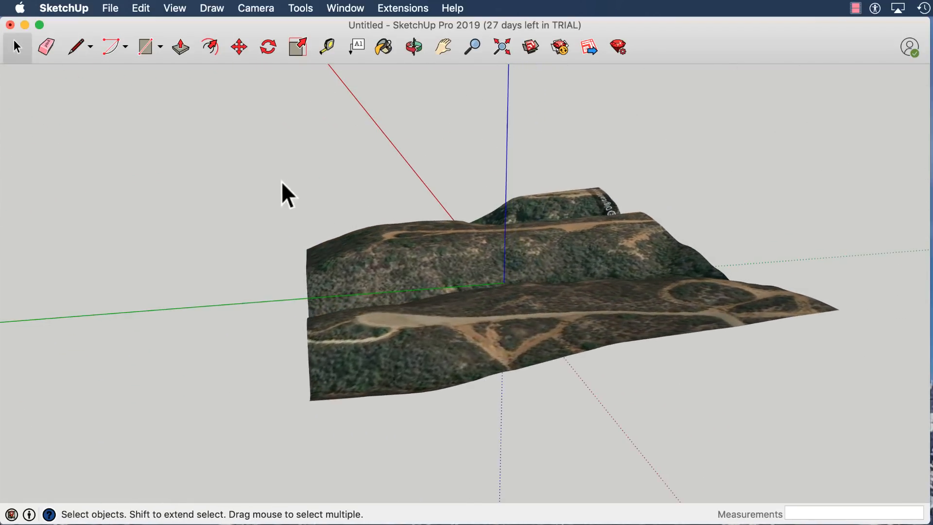
{"action": "middle_click_drag", "start_coordinate": [599, 265], "coordinate": [247, 235]}
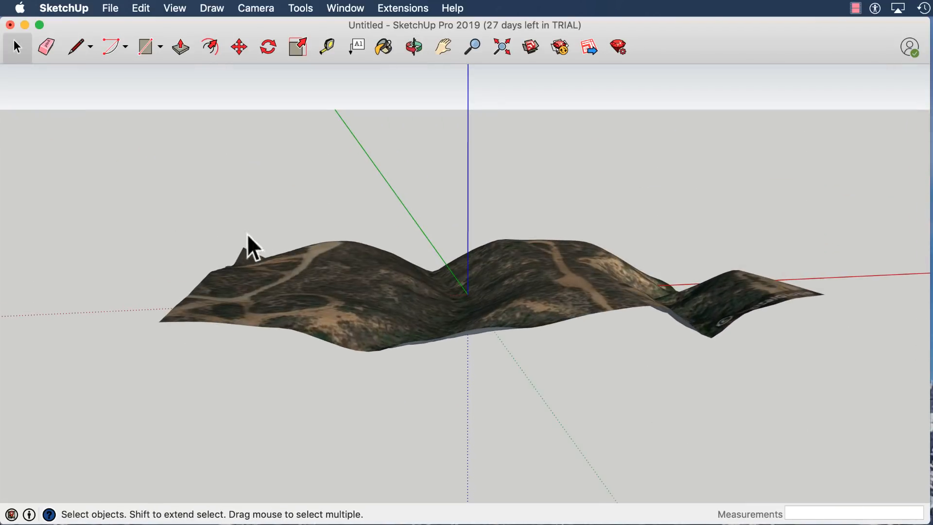
{"action": "middle_click_drag", "start_coordinate": [724, 240], "coordinate": [602, 339]}
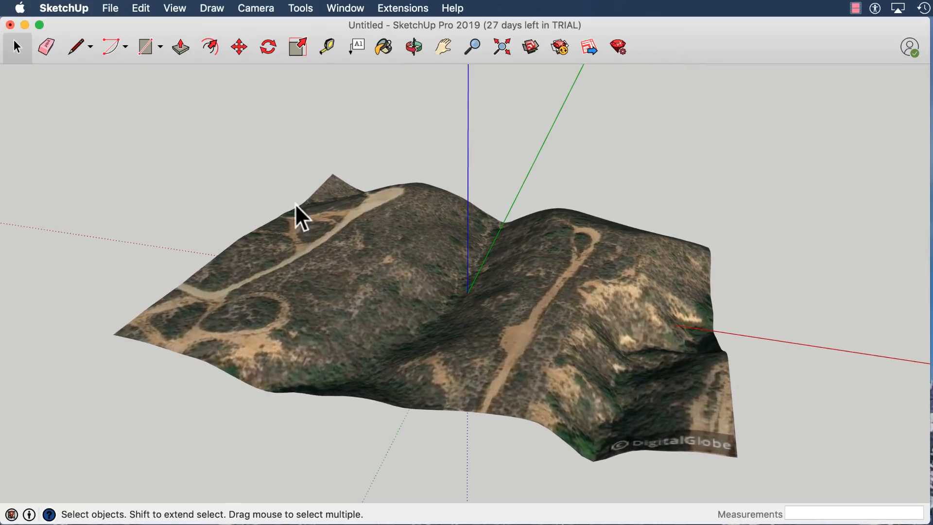
{"action": "left_click", "coordinate": [118, 11]}
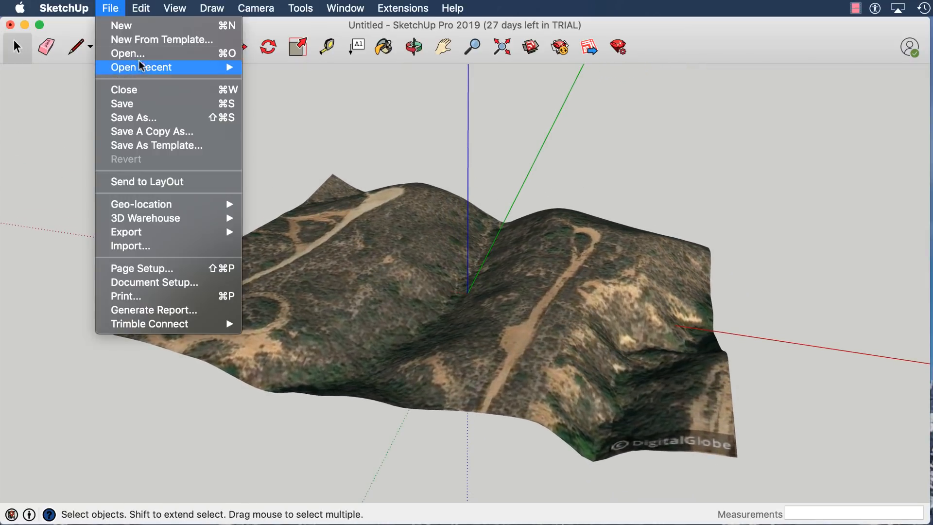
{"action": "left_click", "coordinate": [141, 117]}
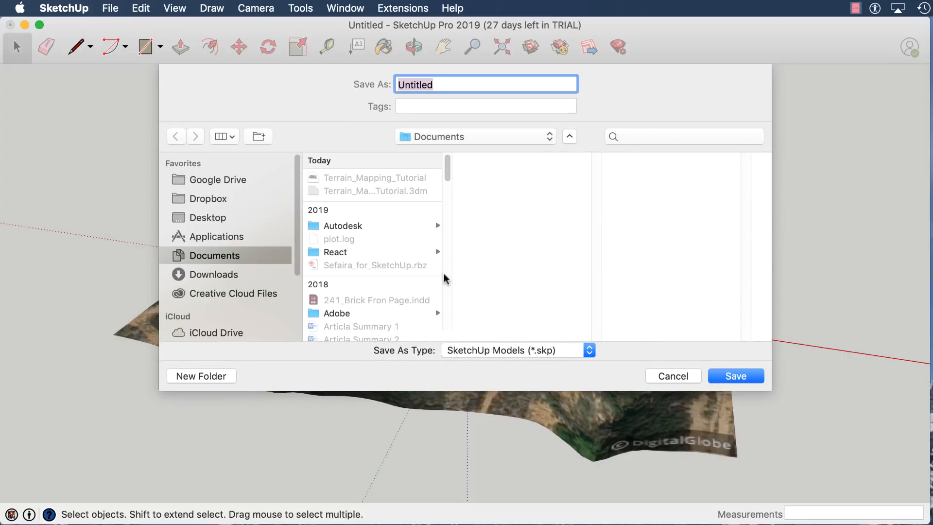
{"action": "left_click", "coordinate": [401, 180]}
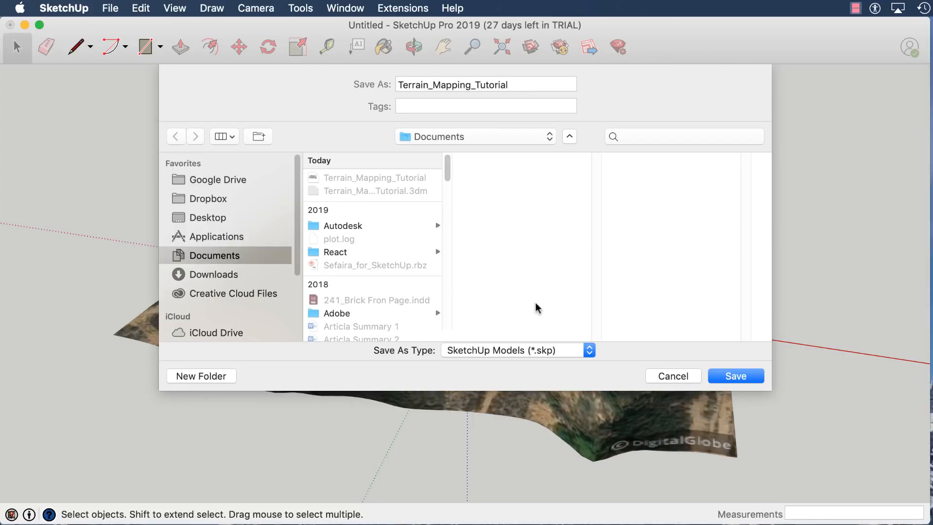
{"action": "left_click", "coordinate": [534, 350]}
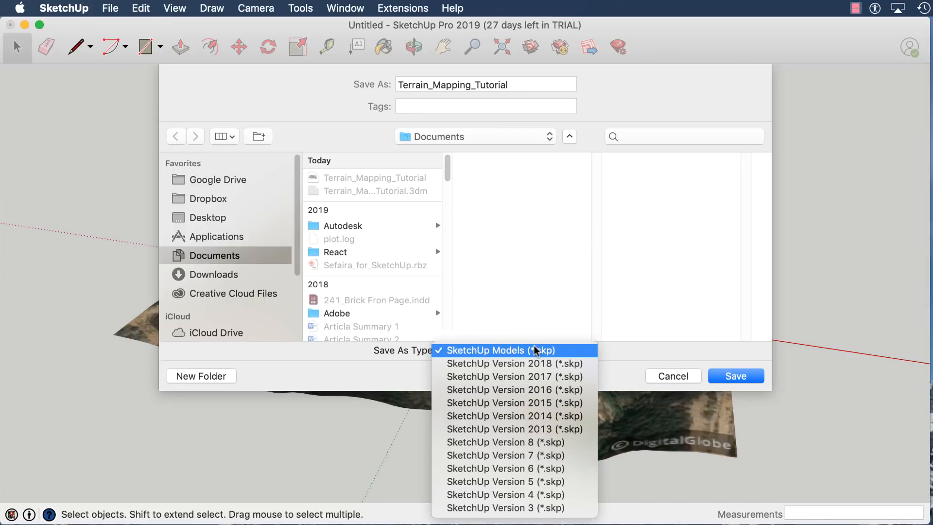
{"action": "left_click", "coordinate": [525, 418]}
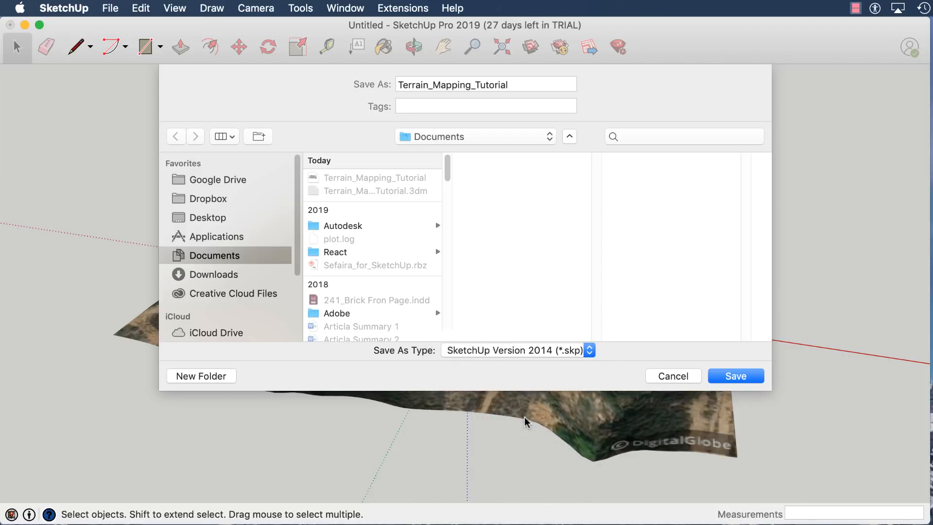
{"action": "left_click", "coordinate": [735, 375]}
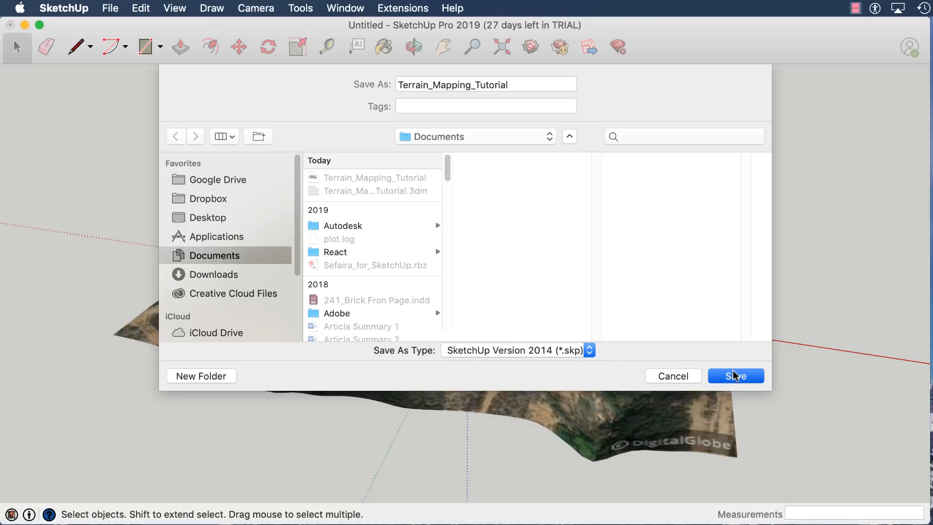
{"action": "left_click", "coordinate": [572, 156]}
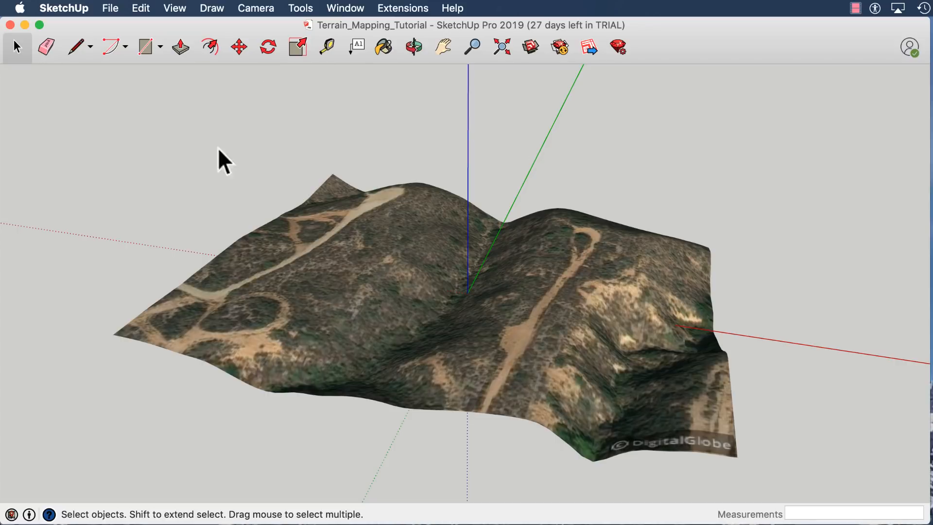
Switch to Rhinoceros and start a new model.
{"action": "left_click", "coordinate": [24, 25]}
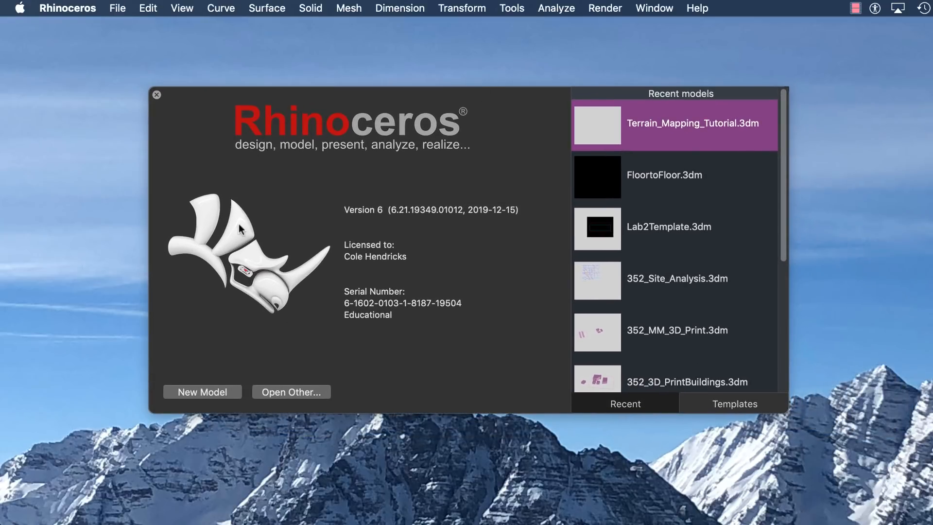
{"action": "left_click", "coordinate": [223, 392]}
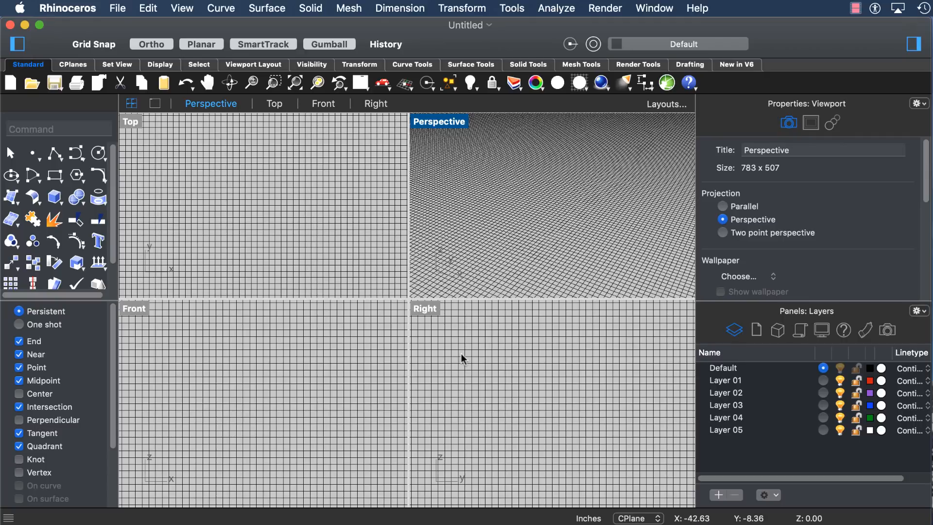
Set the document's model units to Feet and its distance display to Feet & Inches.
{"action": "type", "text": "units"}
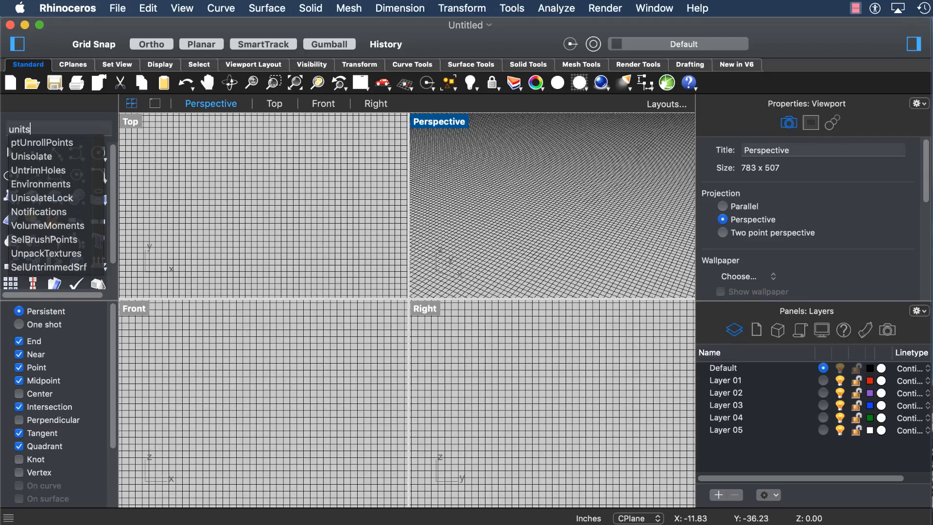
{"action": "right_click", "coordinate": [280, 219]}
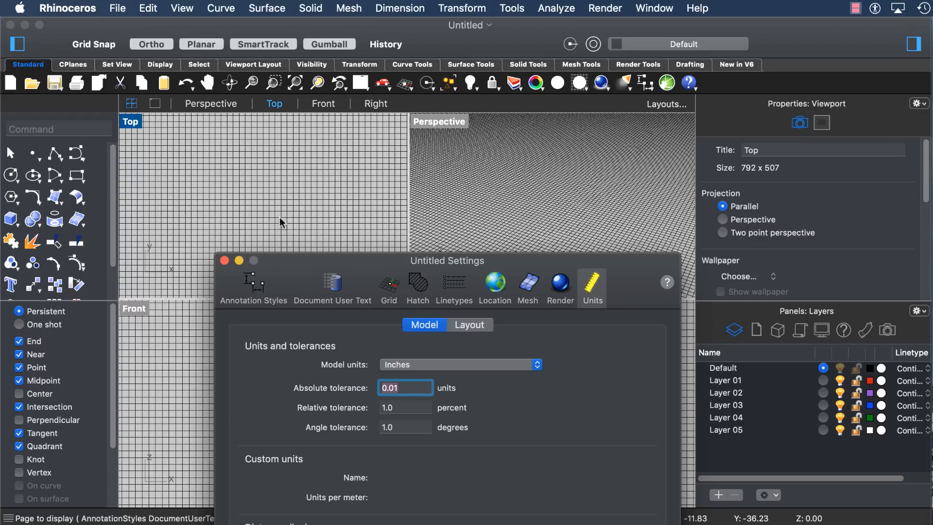
{"action": "left_click_drag", "start_coordinate": [284, 255], "coordinate": [290, 117]}
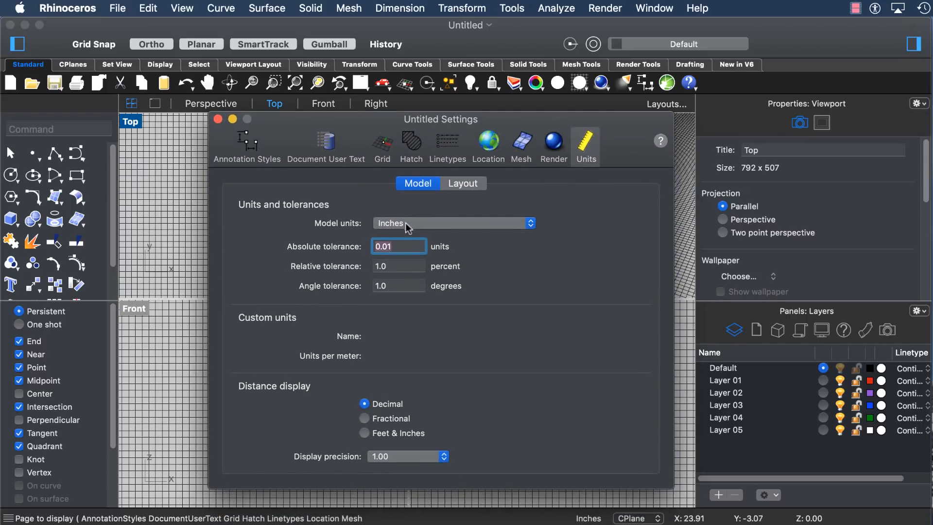
{"action": "left_click", "coordinate": [419, 225]}
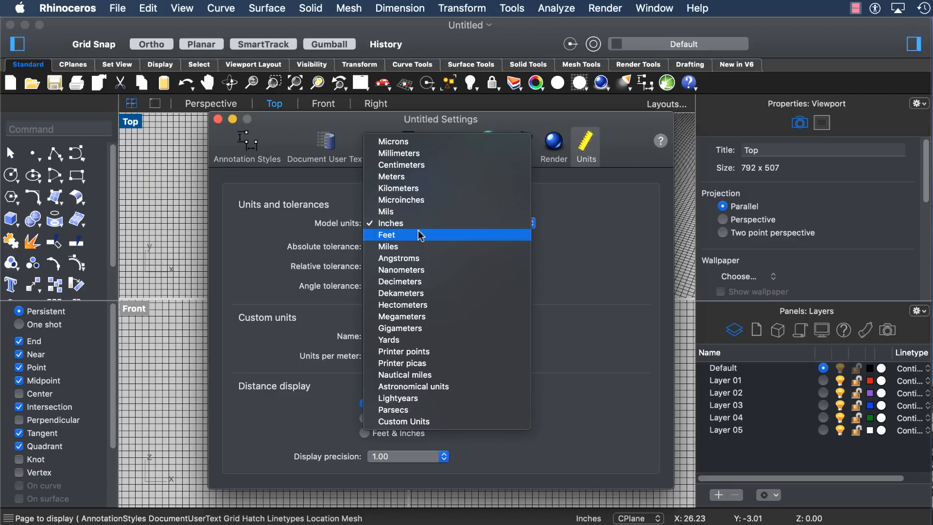
{"action": "left_click", "coordinate": [422, 236]}
{"action": "left_click", "coordinate": [721, 253]}
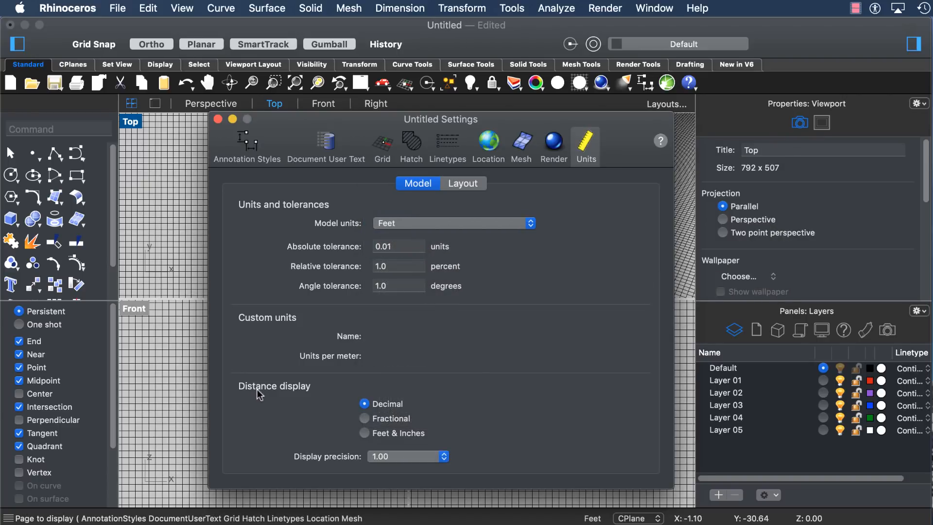
{"action": "left_click", "coordinate": [364, 433]}
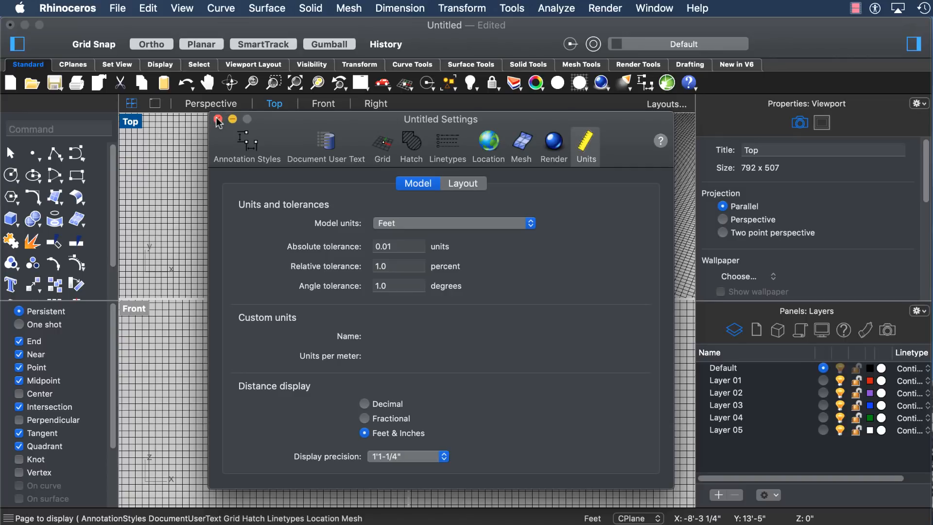
Import the SketchUp file Terrain_Mapping_Tutorial from Documents with its faces as joined meshes and a 22.5-degree weld angle.
{"action": "left_click", "coordinate": [219, 120]}
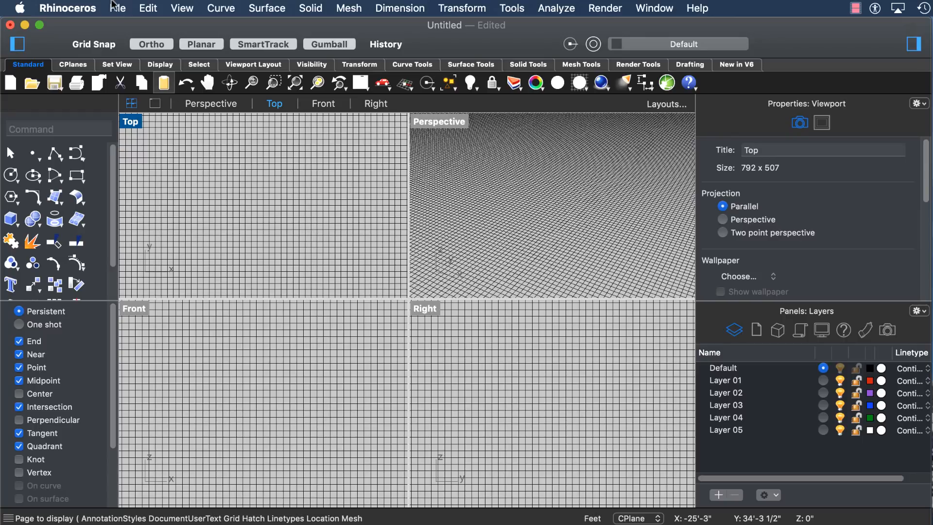
{"action": "left_click", "coordinate": [118, 8]}
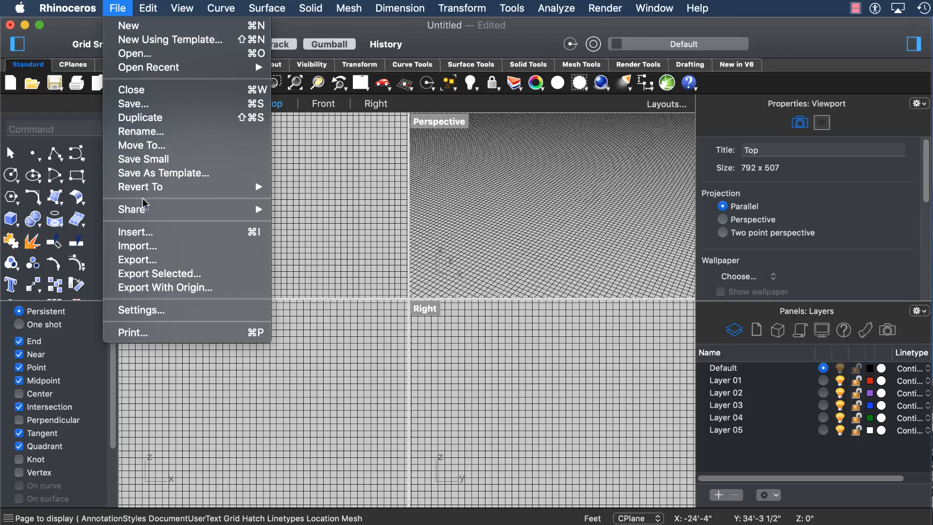
{"action": "left_click", "coordinate": [141, 245]}
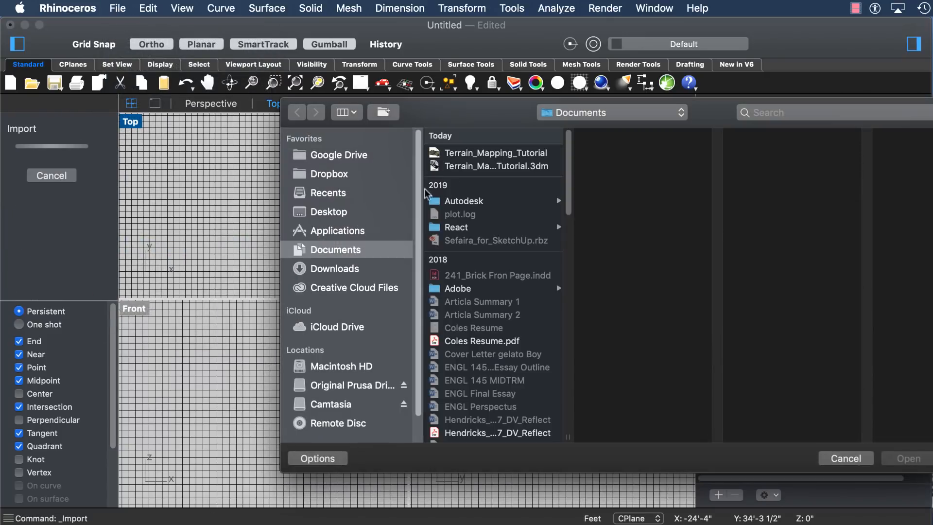
{"action": "left_click", "coordinate": [519, 154]}
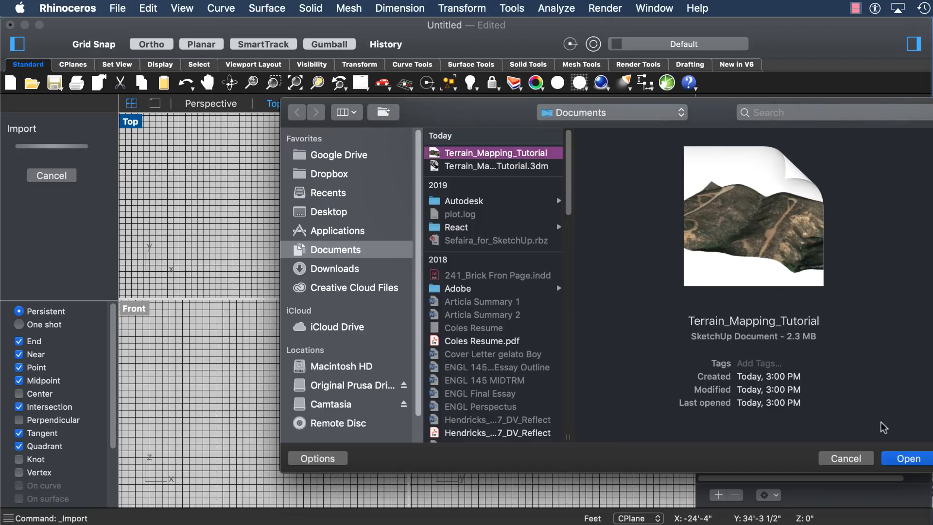
{"action": "left_click", "coordinate": [907, 458]}
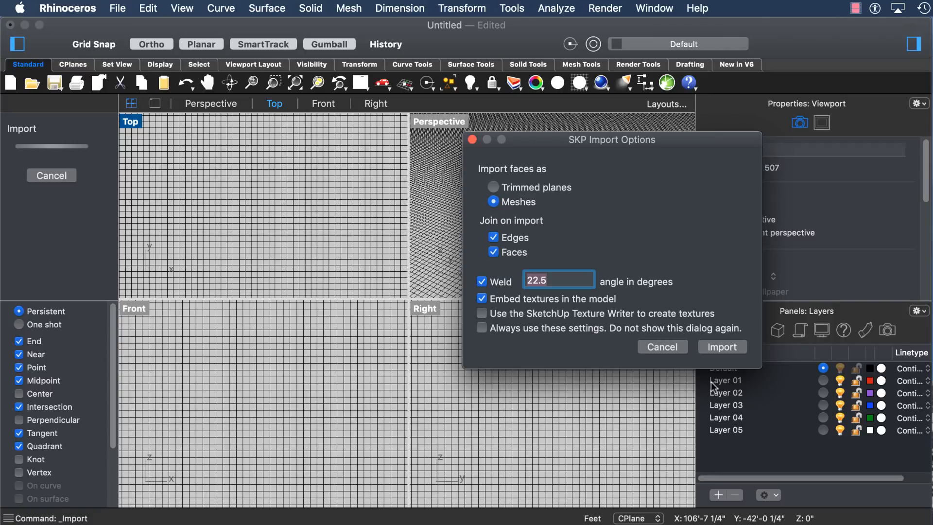
{"action": "left_click", "coordinate": [710, 348]}
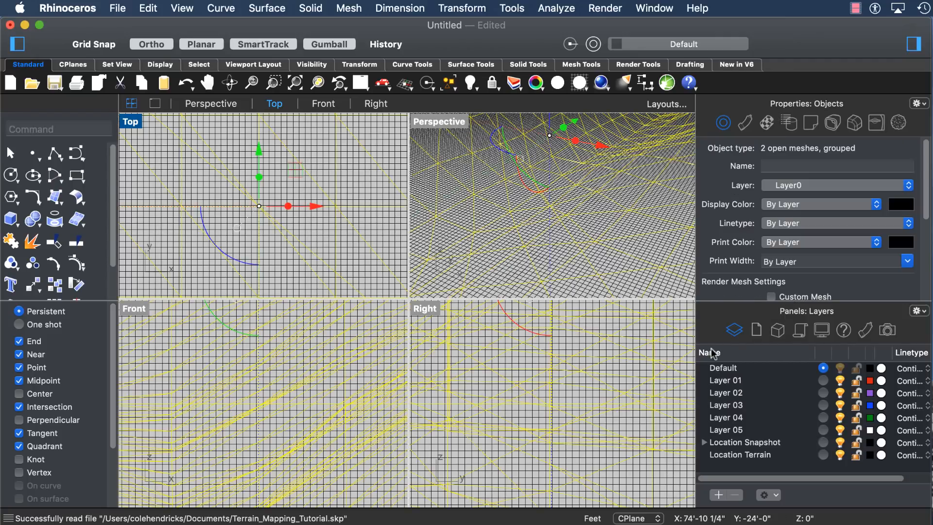
Maximize the Perspective viewport around the imported terrain and switch it to shaded display.
{"action": "double_click", "coordinate": [438, 121]}
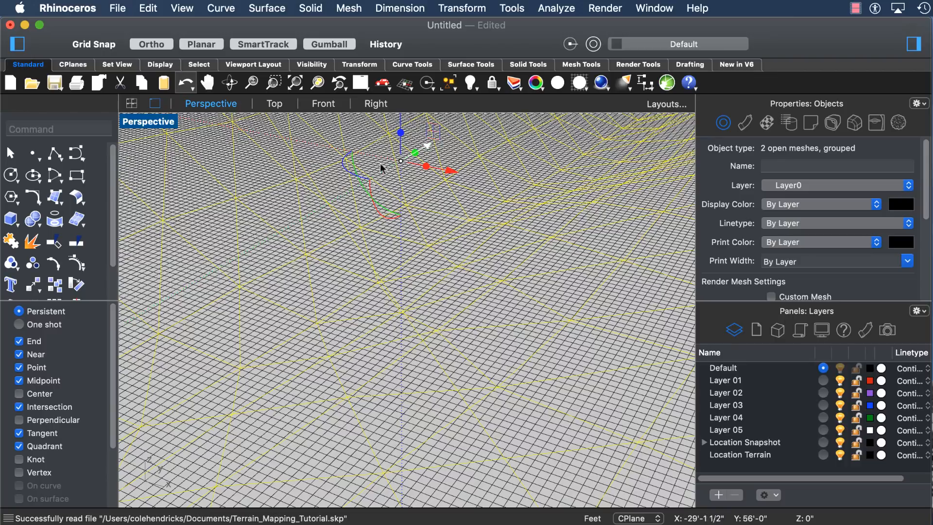
{"action": "scroll", "coordinate": [266, 226], "scroll_direction": "down", "scroll_amount": 15}
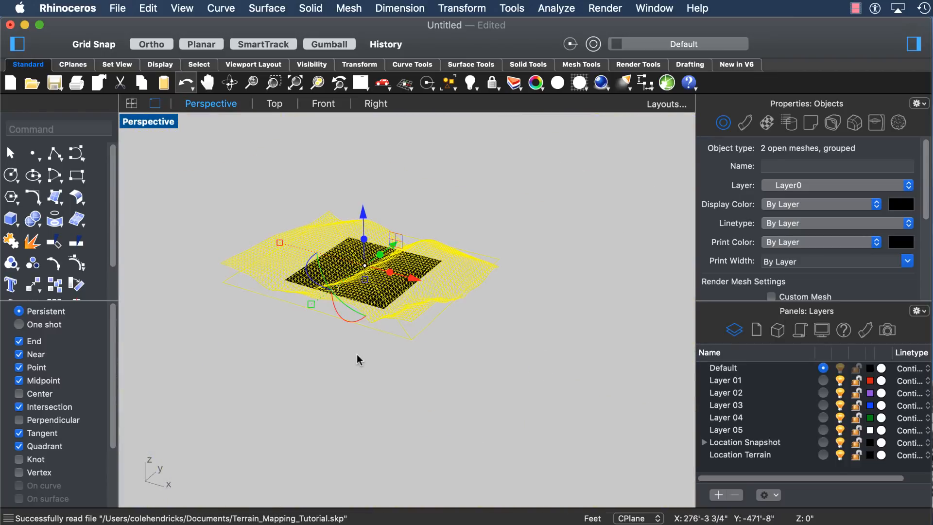
{"action": "right_click_drag", "start_coordinate": [318, 358], "coordinate": [374, 306]}
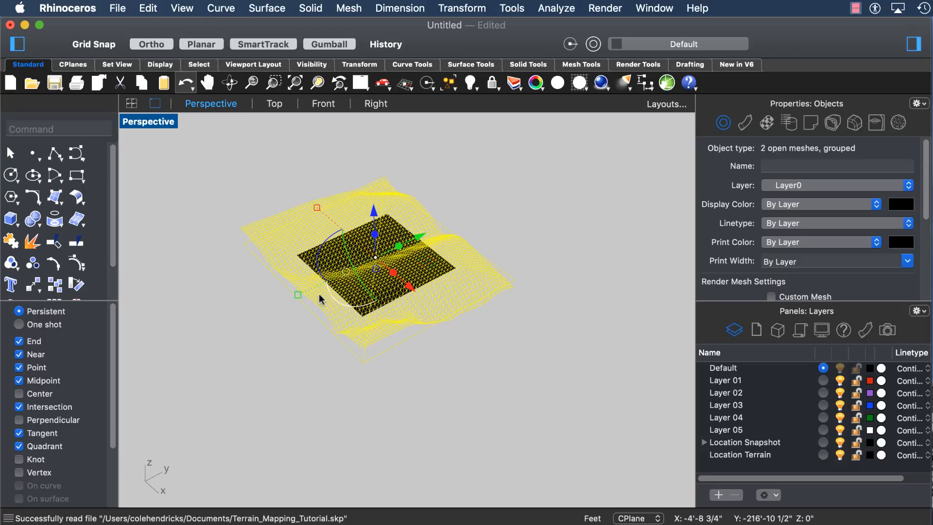
{"action": "right_click_drag", "start_coordinate": [312, 374], "coordinate": [342, 298]}
{"action": "right_click_drag", "start_coordinate": [353, 281], "coordinate": [362, 306]}
{"action": "right_click_drag", "start_coordinate": [271, 297], "coordinate": [335, 316]}
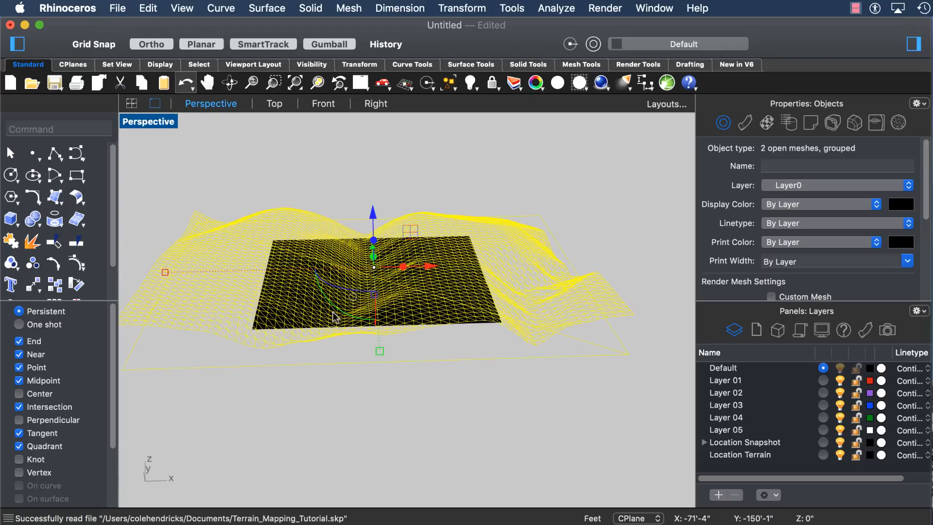
{"action": "left_click", "coordinate": [563, 389]}
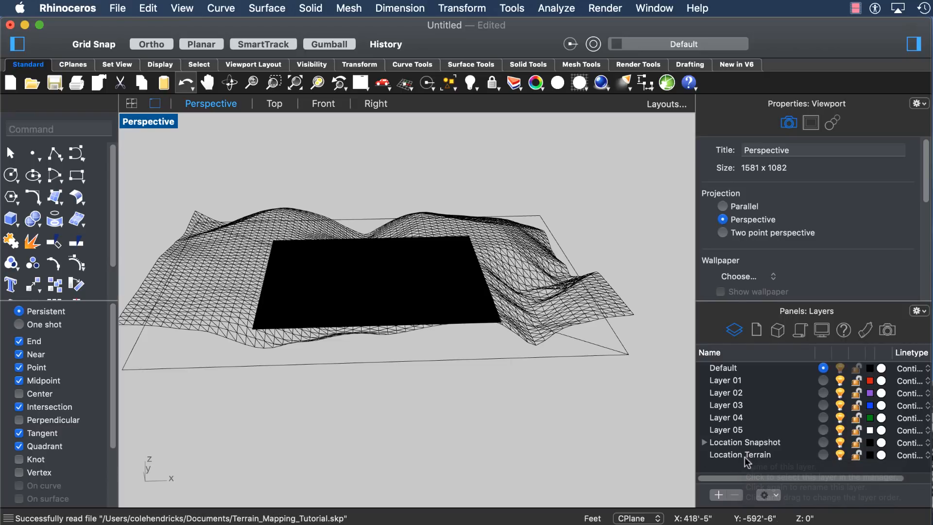
{"action": "right_click", "coordinate": [523, 393]}
{"action": "left_click", "coordinate": [458, 298]}
{"action": "key", "text": "ctrl+alt+s"}
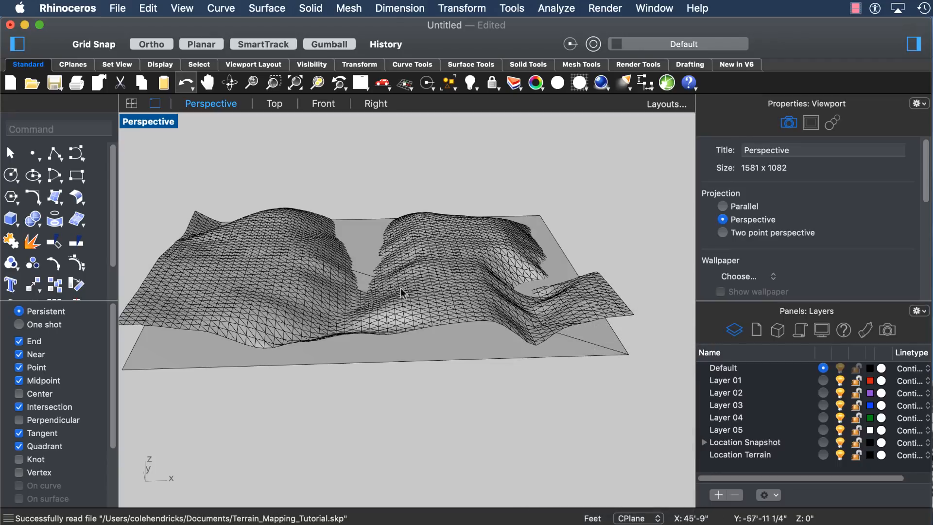
{"action": "left_click", "coordinate": [441, 357]}
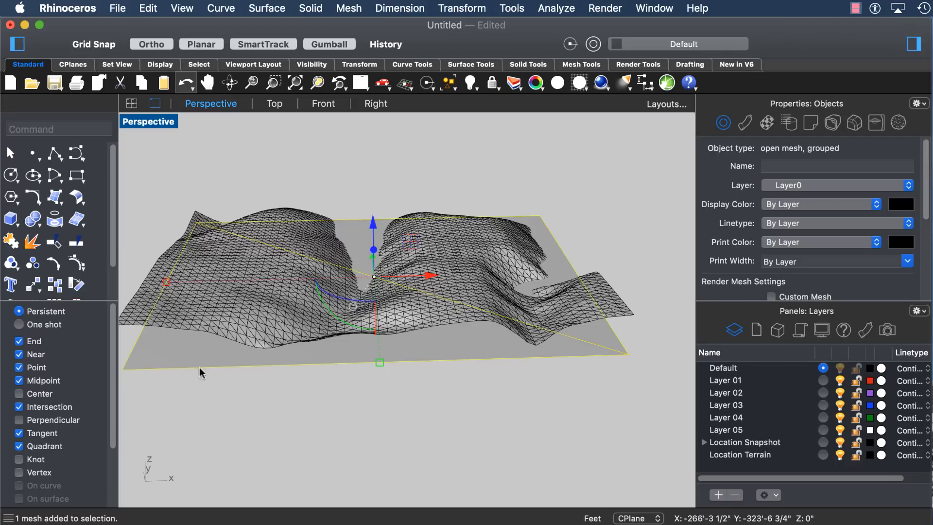
{"action": "right_click", "coordinate": [730, 455]}
{"action": "right_click", "coordinate": [724, 442]}
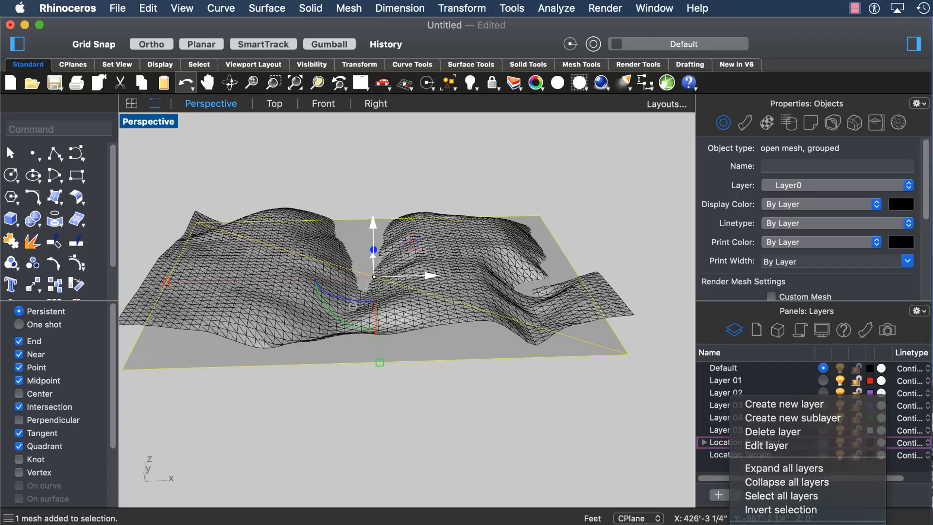
{"action": "left_click", "coordinate": [777, 524]}
{"action": "left_click", "coordinate": [590, 401]}
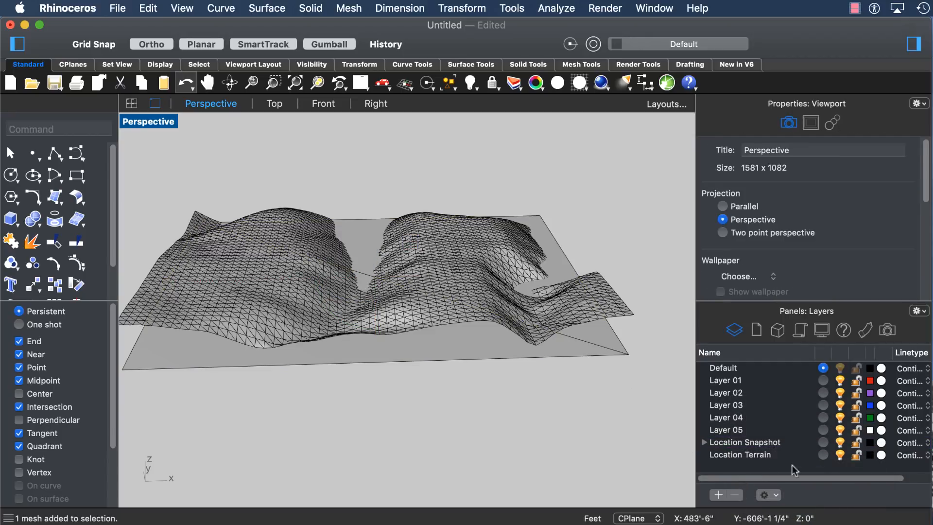
{"action": "left_click", "coordinate": [839, 442]}
{"action": "left_click", "coordinate": [839, 442]}
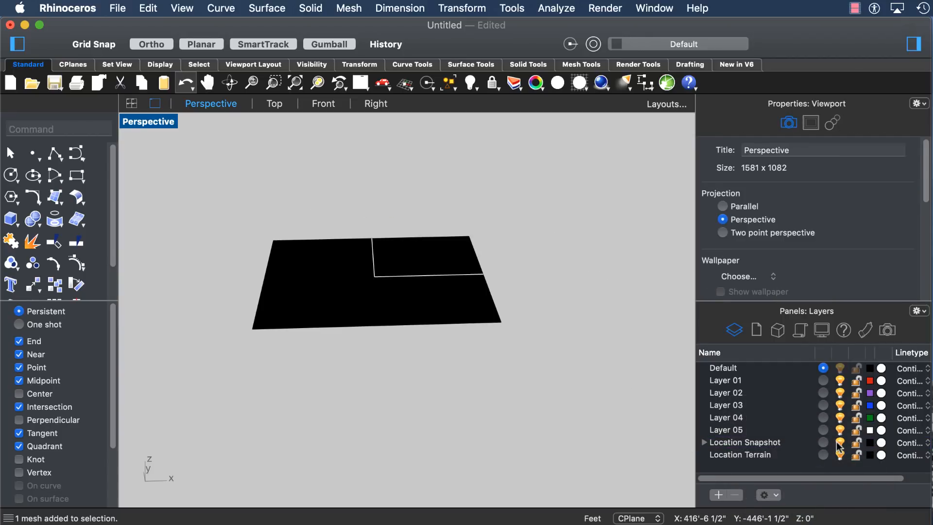
Move the terrain mesh onto the Location Terrain layer and check the assignment by toggling the location layers' visibility.
{"action": "left_click", "coordinate": [457, 298]}
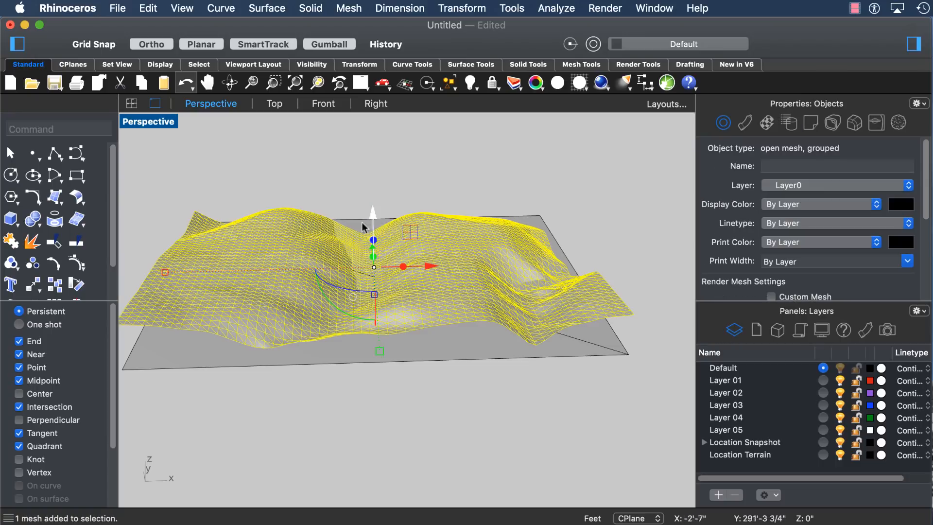
{"action": "right_click", "coordinate": [739, 454]}
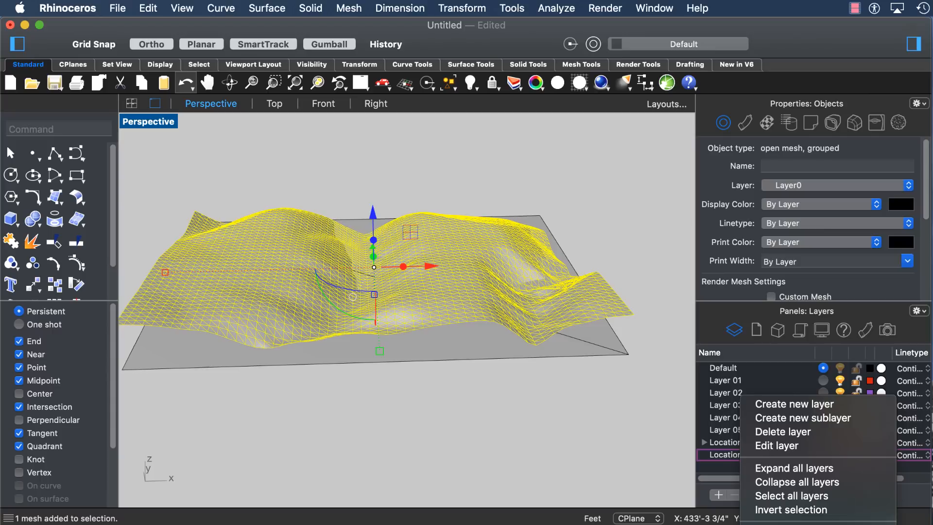
{"action": "left_click", "coordinate": [811, 189]}
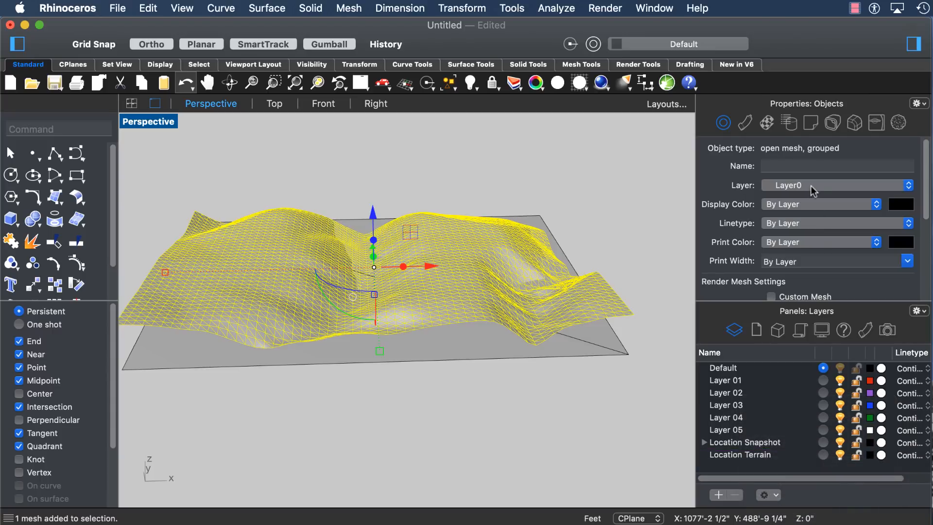
{"action": "left_click", "coordinate": [811, 185]}
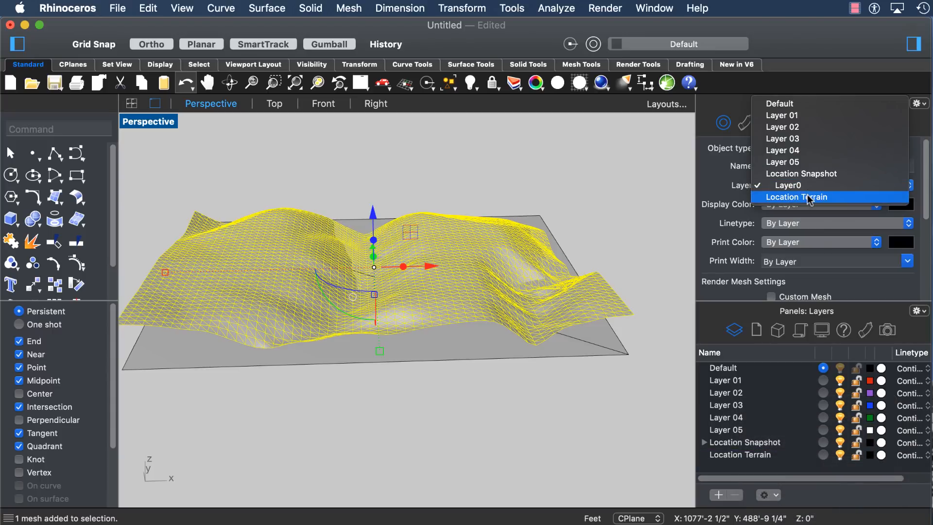
{"action": "left_click", "coordinate": [806, 196]}
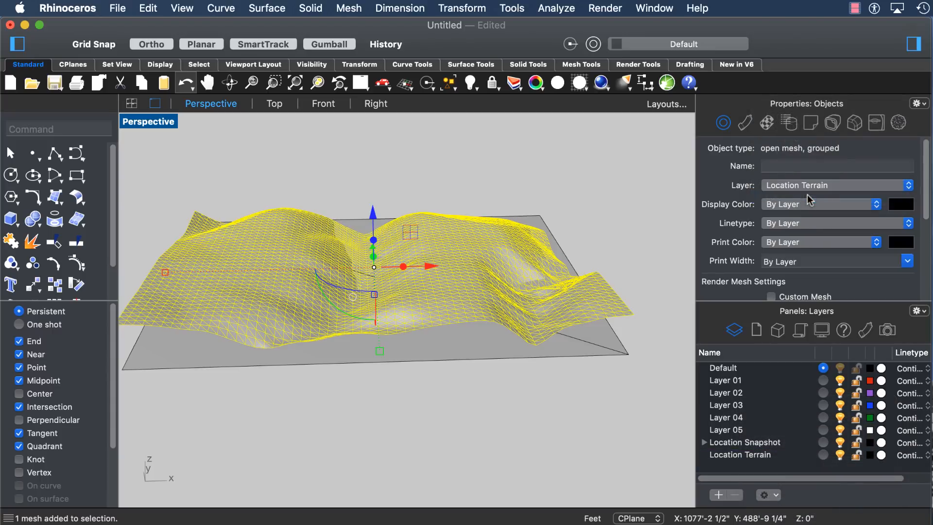
{"action": "left_click", "coordinate": [838, 457]}
{"action": "left_click", "coordinate": [838, 457]}
{"action": "left_click", "coordinate": [840, 442]}
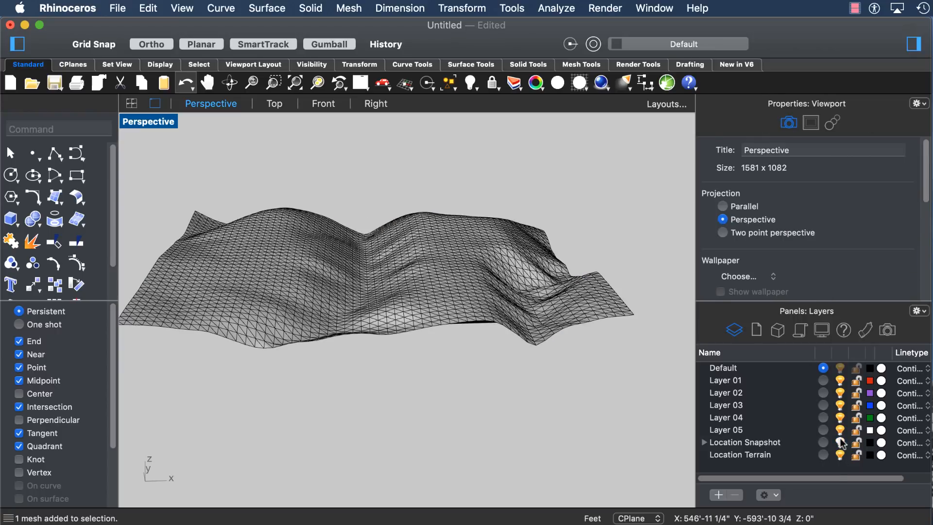
{"action": "left_click", "coordinate": [840, 442]}
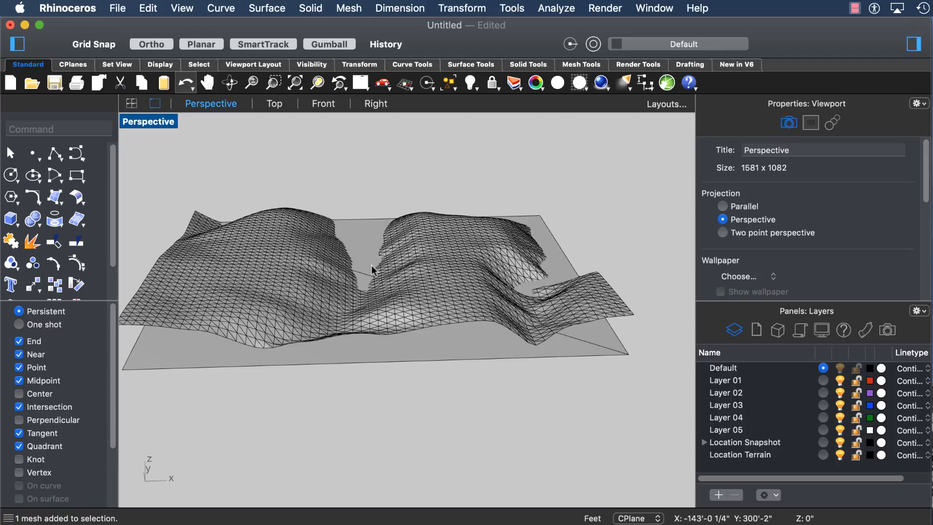
Hide the Location Snapshot layer and extract the terrain mesh's vertices as points with ExtractPt.
{"action": "left_click", "coordinate": [471, 299]}
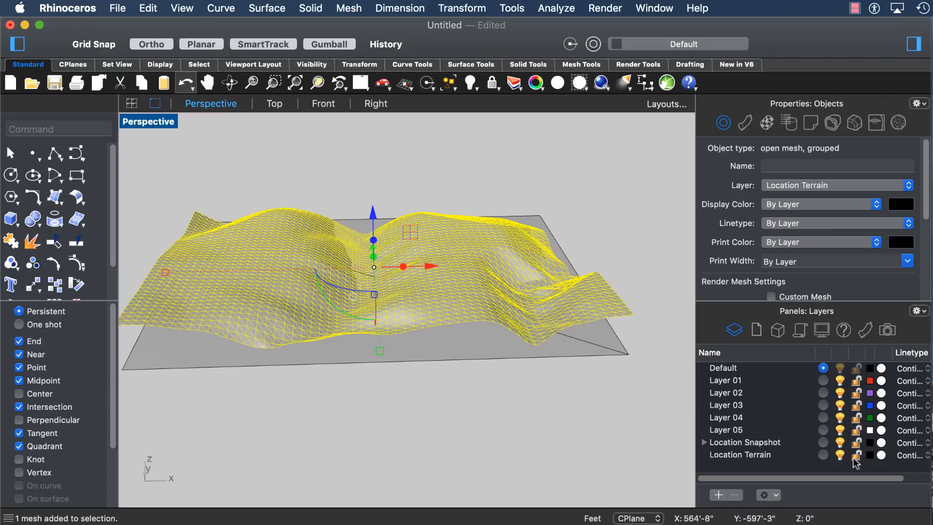
{"action": "left_click", "coordinate": [840, 442]}
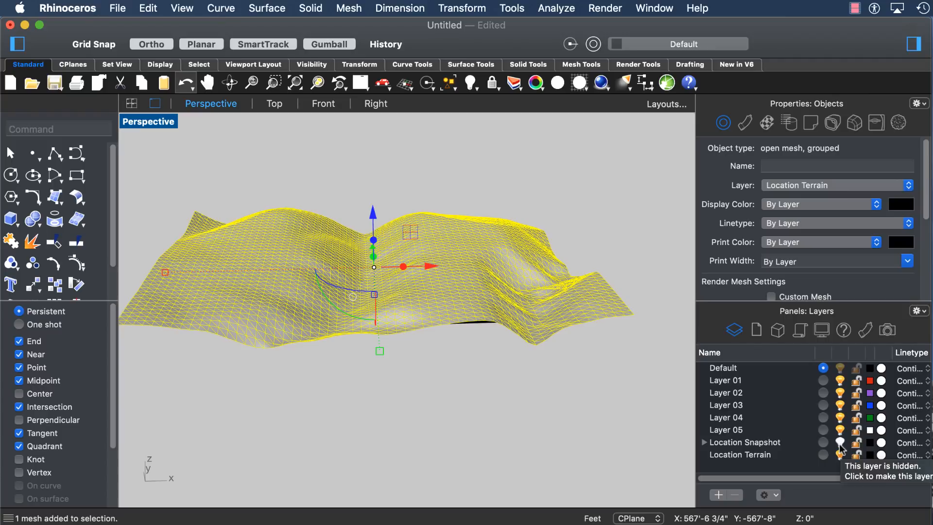
{"action": "type", "text": "Explode"}
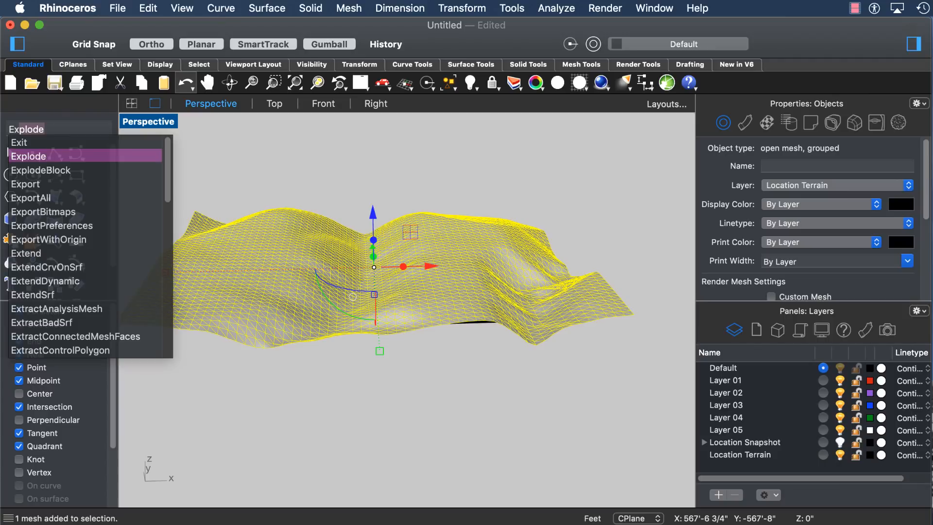
{"action": "key", "text": "BackSpace"}
{"action": "key", "text": "BackSpace"}
{"action": "key", "text": "BackSpace"}
{"action": "key", "text": "BackSpace"}
{"action": "key", "text": "BackSpace"}
{"action": "type", "text": "tractPt"}
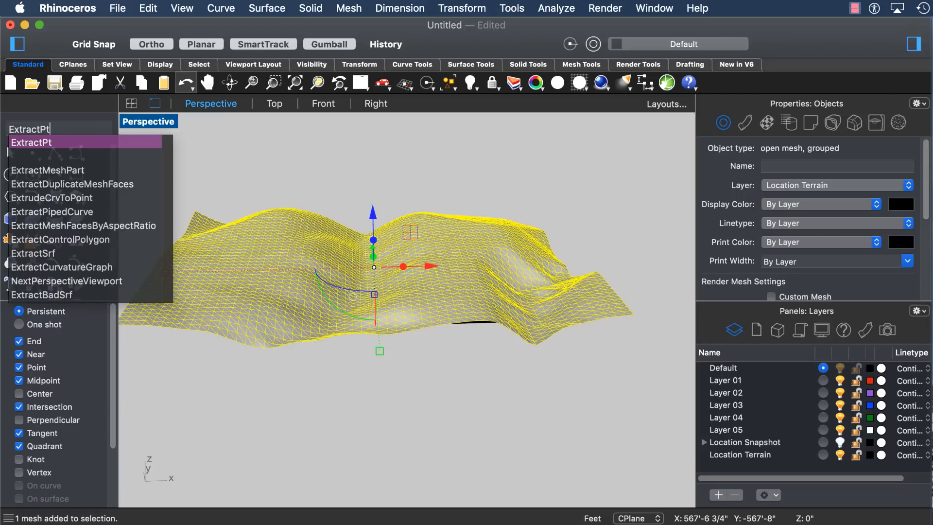
{"action": "key", "text": "Return"}
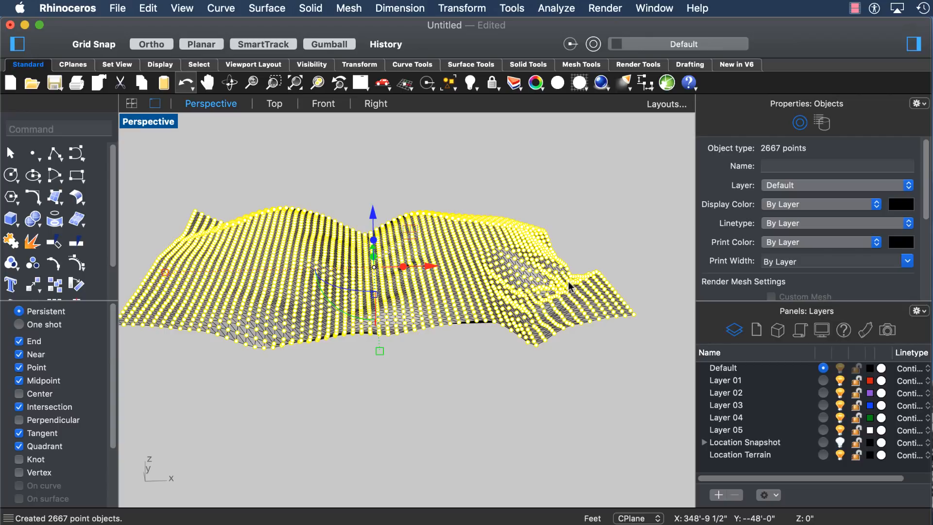
{"action": "right_click_drag", "start_coordinate": [374, 366], "coordinate": [441, 357]}
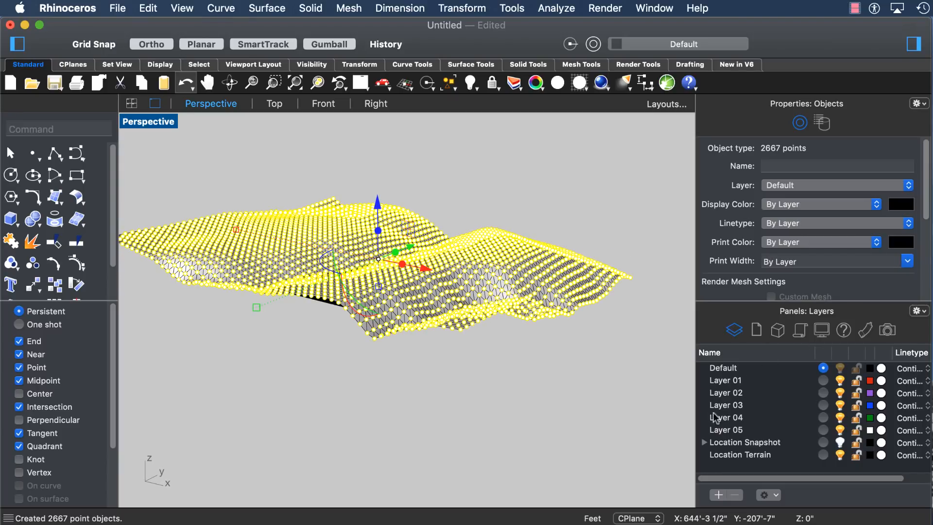
Rename Layer 01 as "point cloud" and Layer 02 as "topo surface".
{"action": "double_click", "coordinate": [739, 381]}
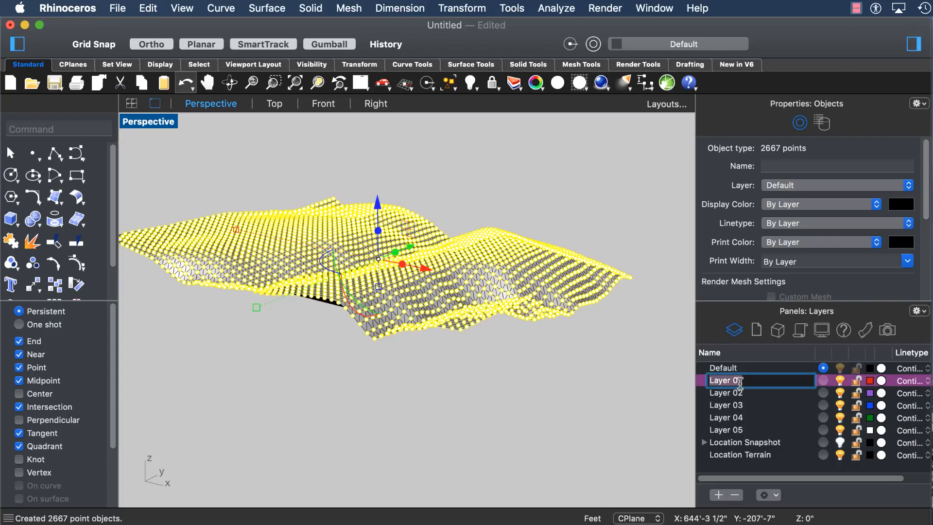
{"action": "type", "text": "pc"}
{"action": "key", "text": "Return"}
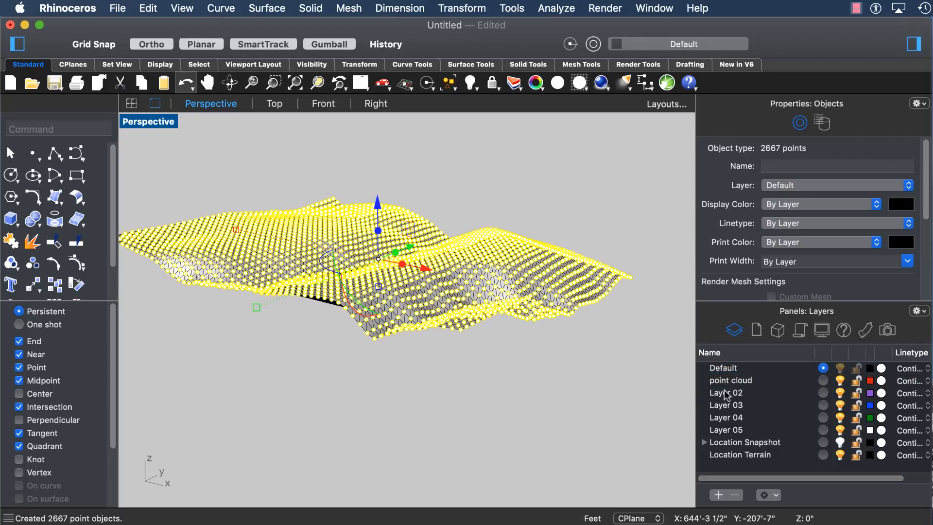
{"action": "double_click", "coordinate": [724, 391]}
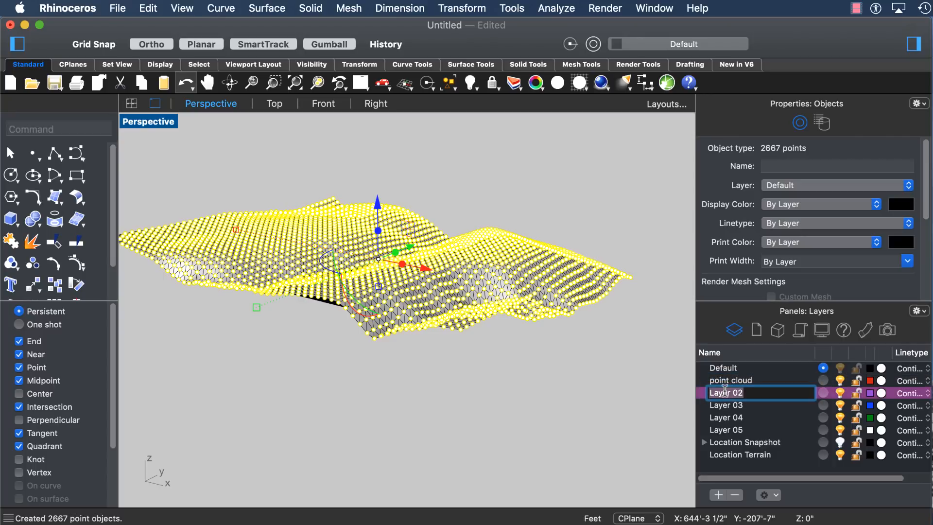
{"action": "type", "text": "topo surface"}
{"action": "key", "text": "Return"}
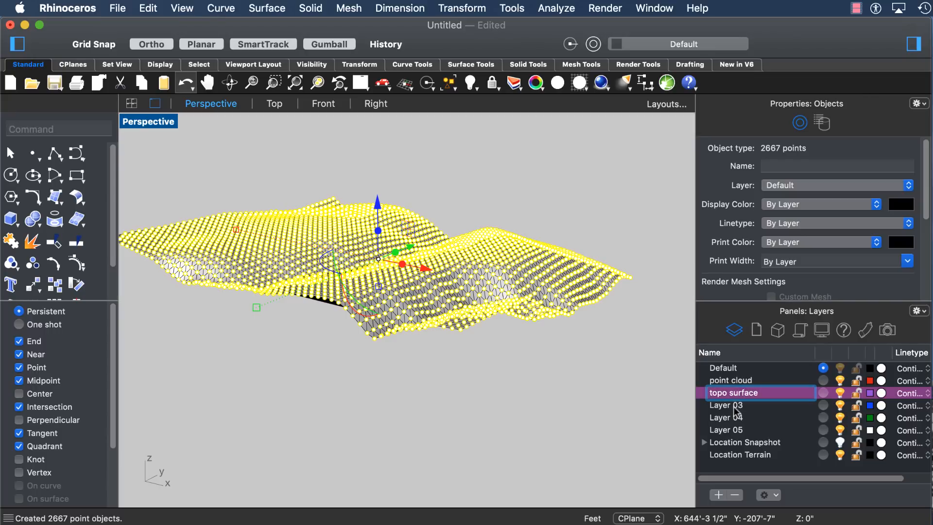
Rename Layer 03 as "topo mapping" and Layer 04 as "topo contours".
{"action": "double_click", "coordinate": [733, 406]}
{"action": "type", "text": "to"}
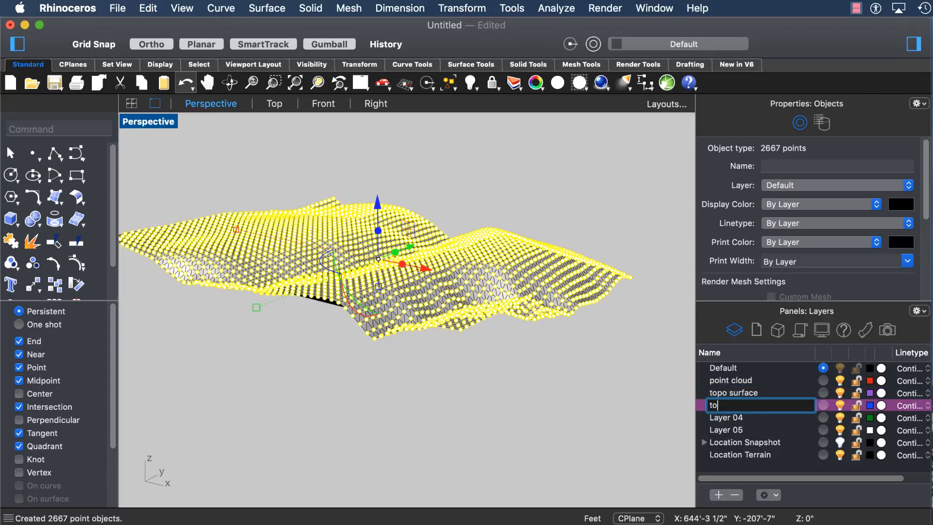
{"action": "type", "text": "po mapping"}
{"action": "key", "text": "Return"}
{"action": "double_click", "coordinate": [735, 419]}
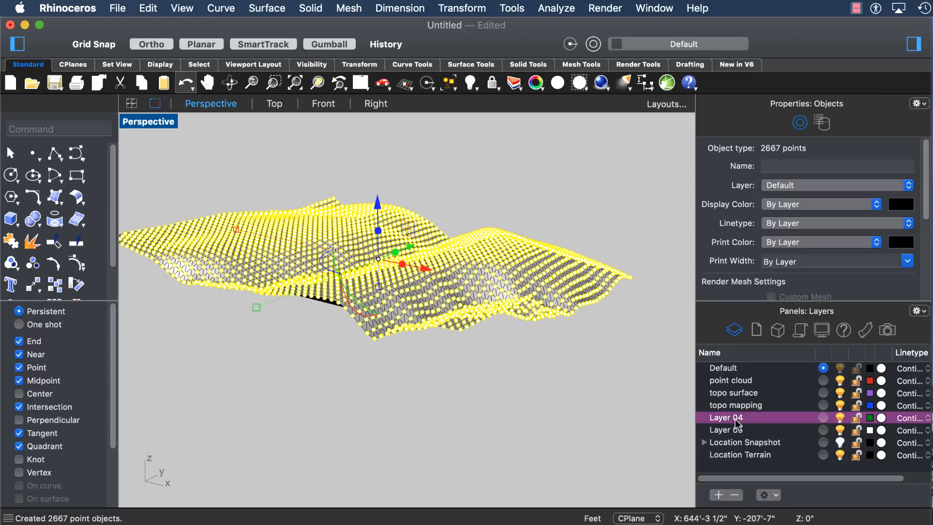
{"action": "type", "text": "t"}
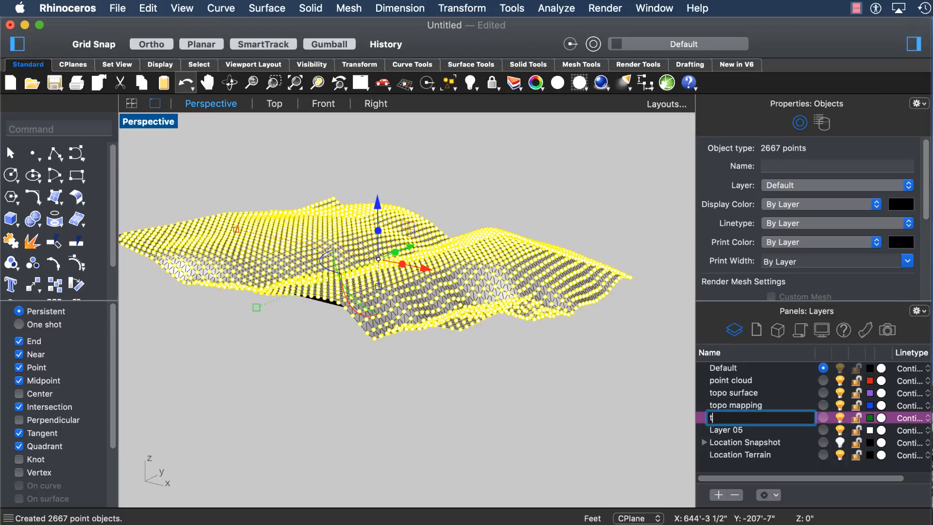
{"action": "type", "text": "opo contours"}
{"action": "key", "text": "Return"}
Rename Layer 05 as "flattened contours".
{"action": "left_click", "coordinate": [741, 430]}
{"action": "left_click", "coordinate": [741, 430]}
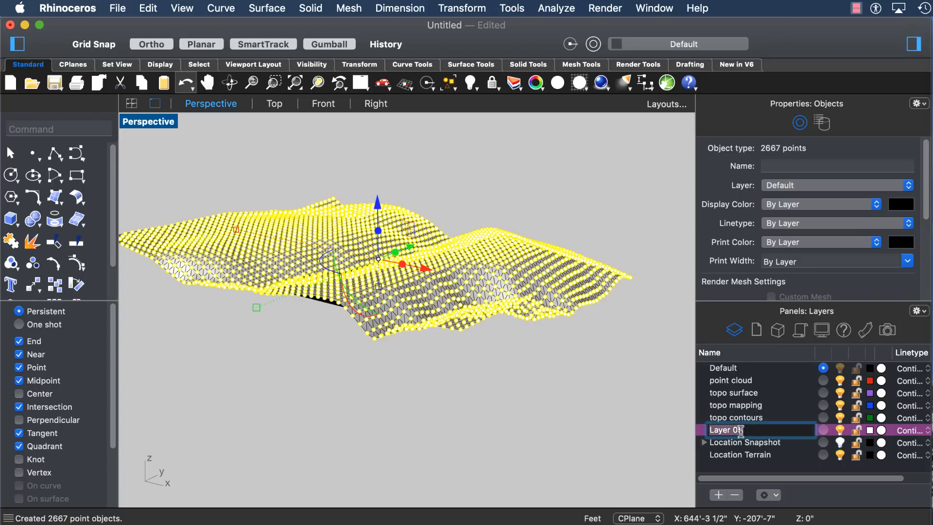
{"action": "type", "text": "flatt"}
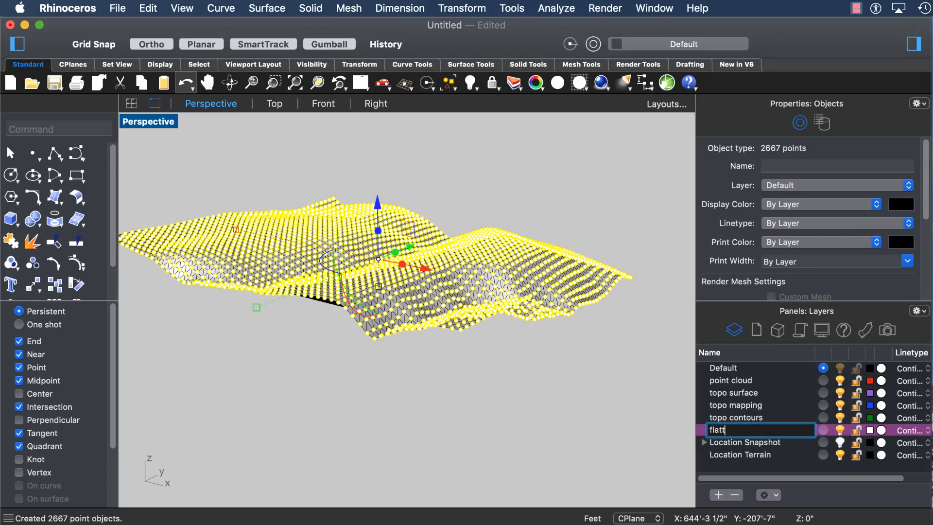
{"action": "type", "text": "ened contours"}
{"action": "key", "text": "Return"}
Move the extracted terrain points onto the point cloud layer and check the assignment by toggling that layer's visibility.
{"action": "left_click", "coordinate": [771, 443]}
{"action": "left_click", "coordinate": [739, 380]}
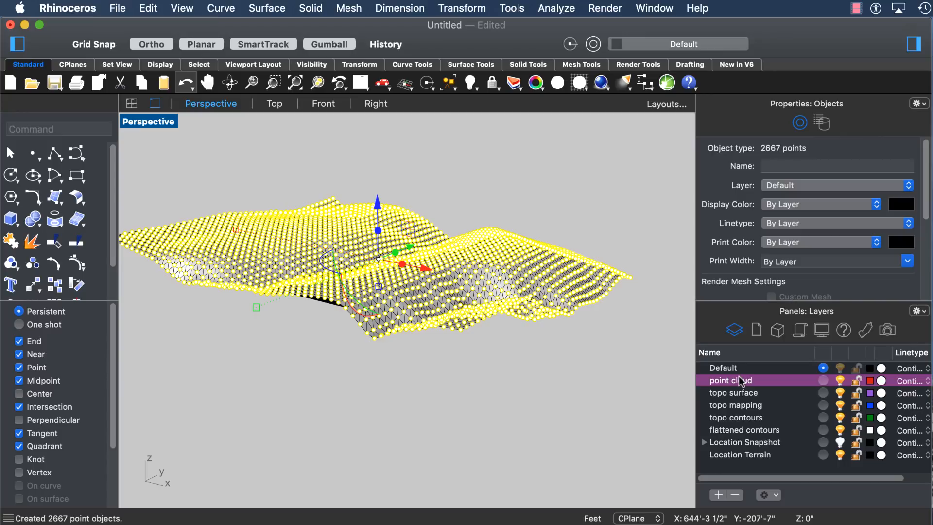
{"action": "left_click", "coordinate": [785, 185]}
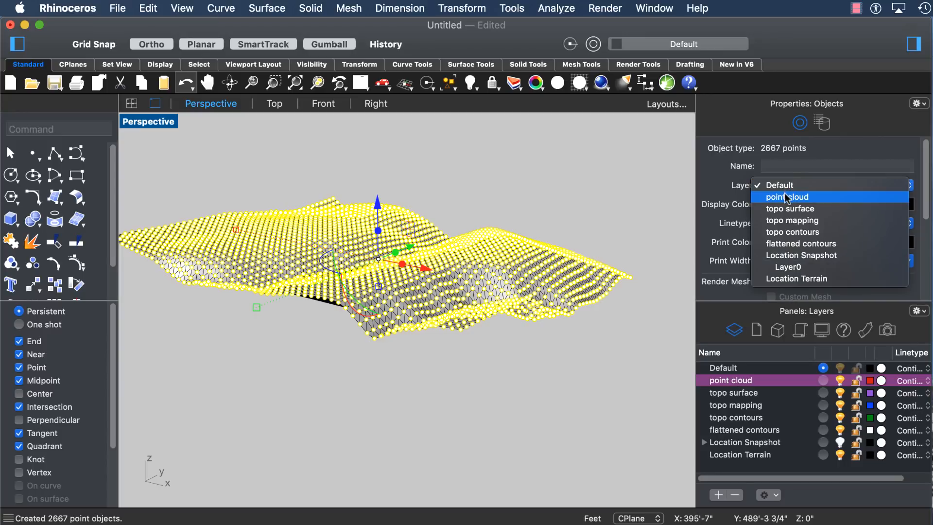
{"action": "left_click", "coordinate": [785, 194]}
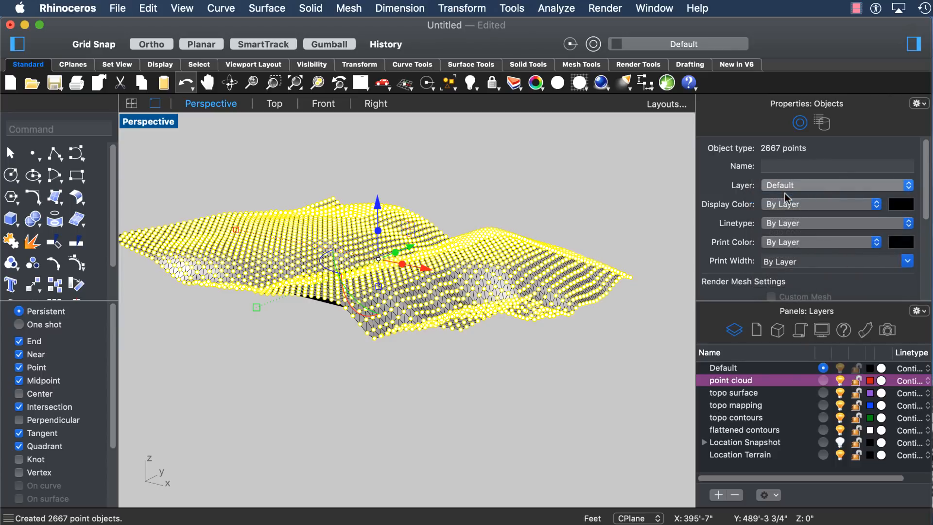
{"action": "left_click", "coordinate": [839, 384]}
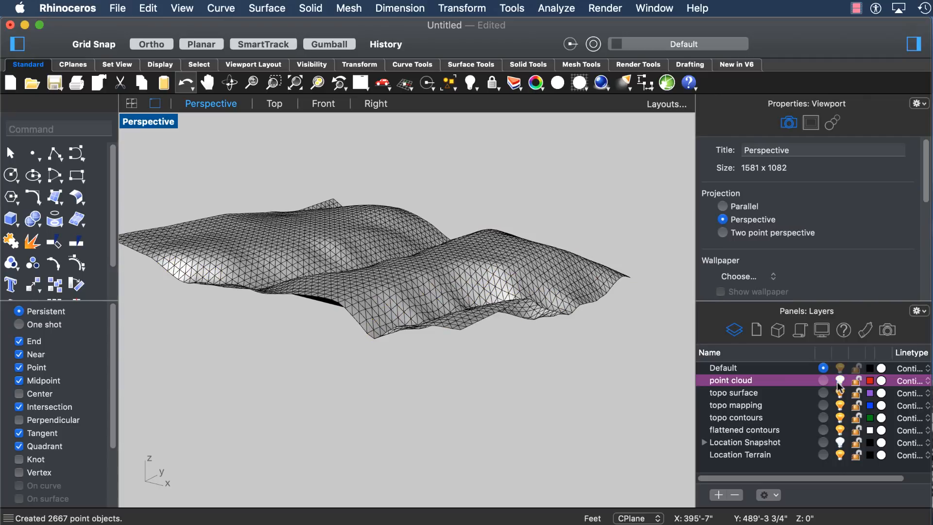
{"action": "left_click", "coordinate": [838, 382]}
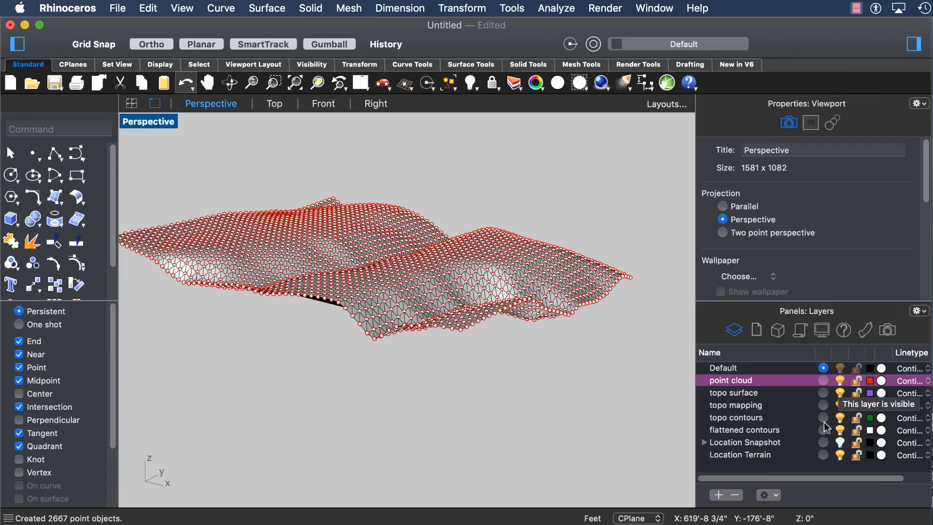
Hide the Location Terrain layer so the terrain mesh no longer covers the points.
{"action": "left_click", "coordinate": [840, 455]}
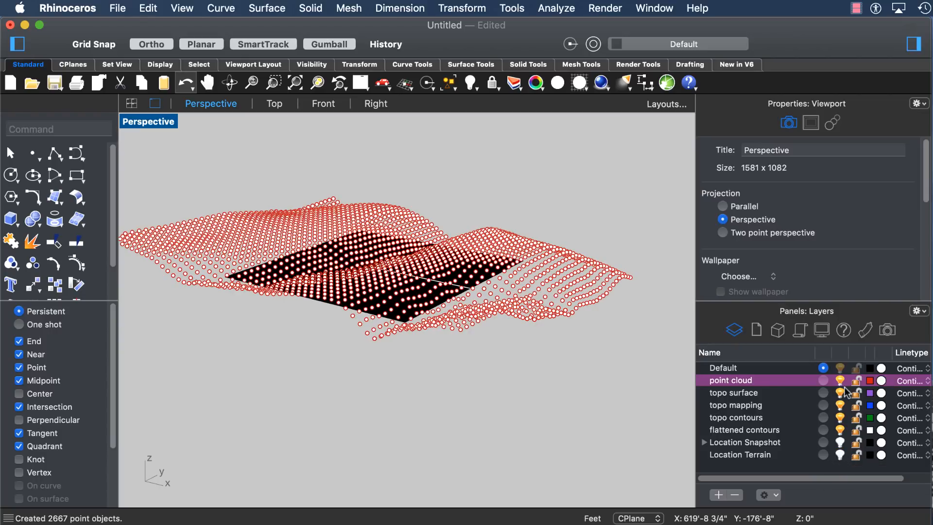
{"action": "right_click", "coordinate": [748, 383]}
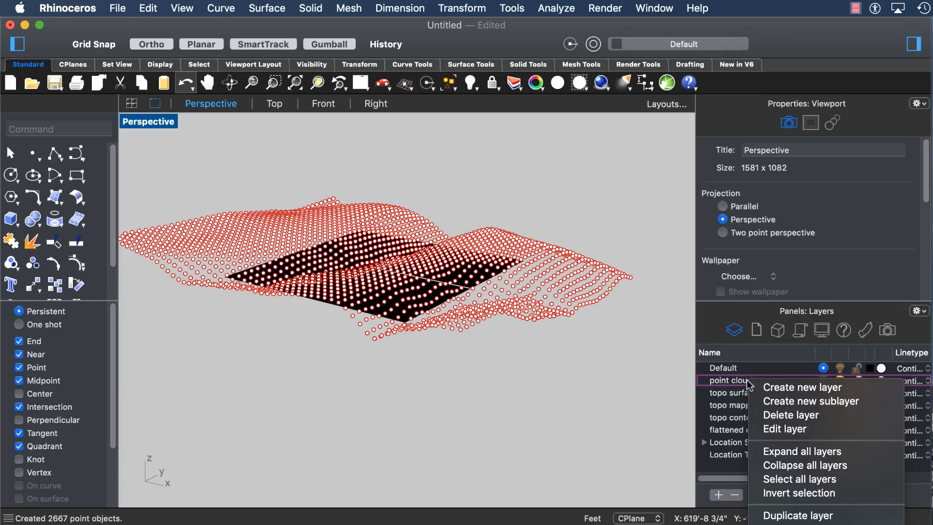
{"action": "left_click", "coordinate": [748, 384]}
Patch a surface through all terrain points with 0.01 sample point spacing, 50 U and V spans, stiffness 1.00 and automatic trim.
{"action": "scroll", "coordinate": [623, 347], "scroll_direction": "down", "scroll_amount": 4}
{"action": "left_click_drag", "start_coordinate": [251, 181], "coordinate": [656, 435]}
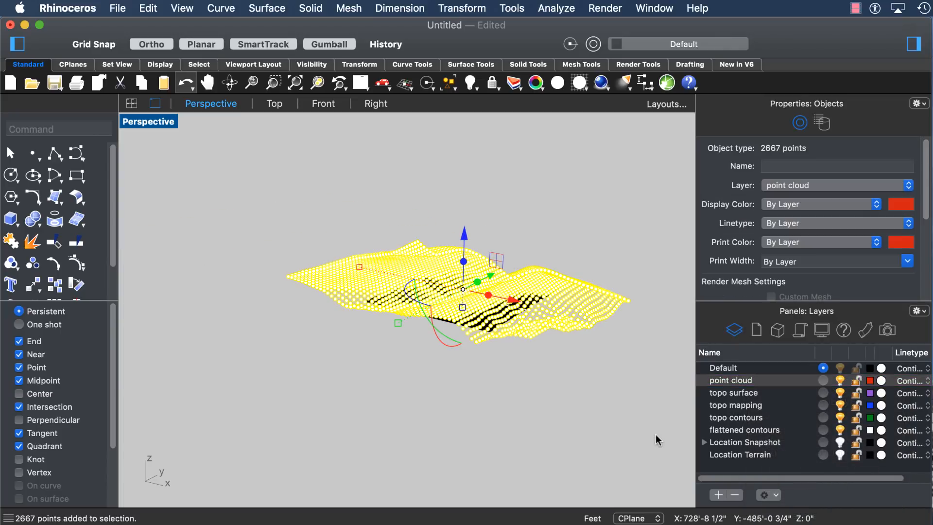
{"action": "type", "text": "Patch"}
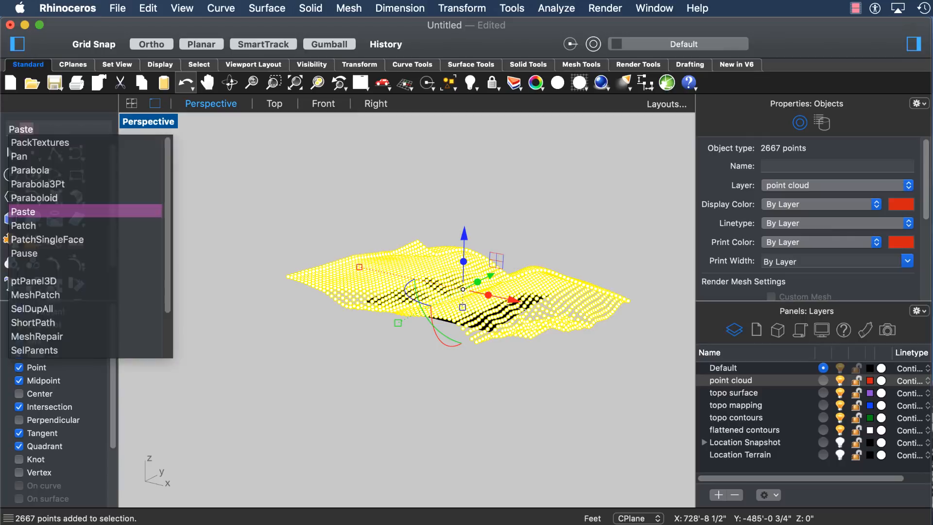
{"action": "key", "text": "Return"}
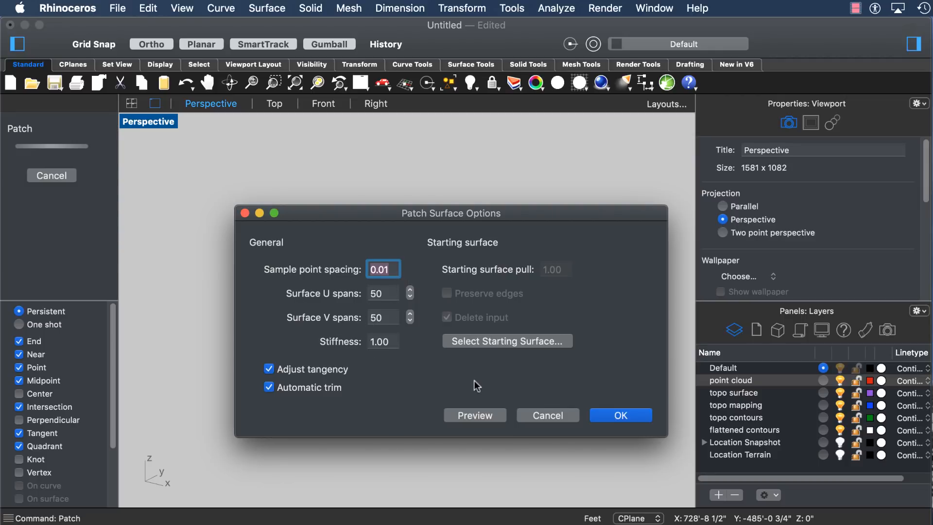
{"action": "left_click", "coordinate": [637, 420]}
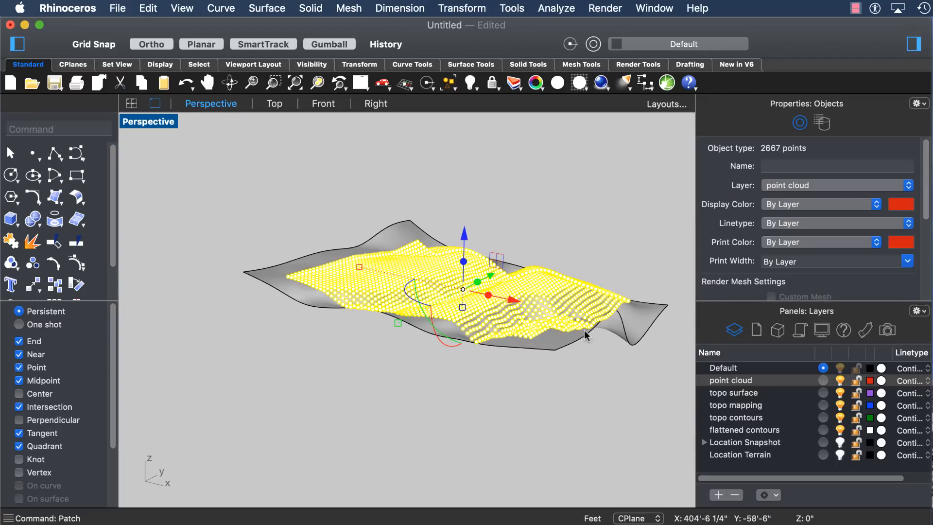
Select only the patched terrain surface and move it onto the topo surface layer.
{"action": "left_click", "coordinate": [628, 384]}
{"action": "right_click_drag", "start_coordinate": [629, 385], "coordinate": [655, 394]}
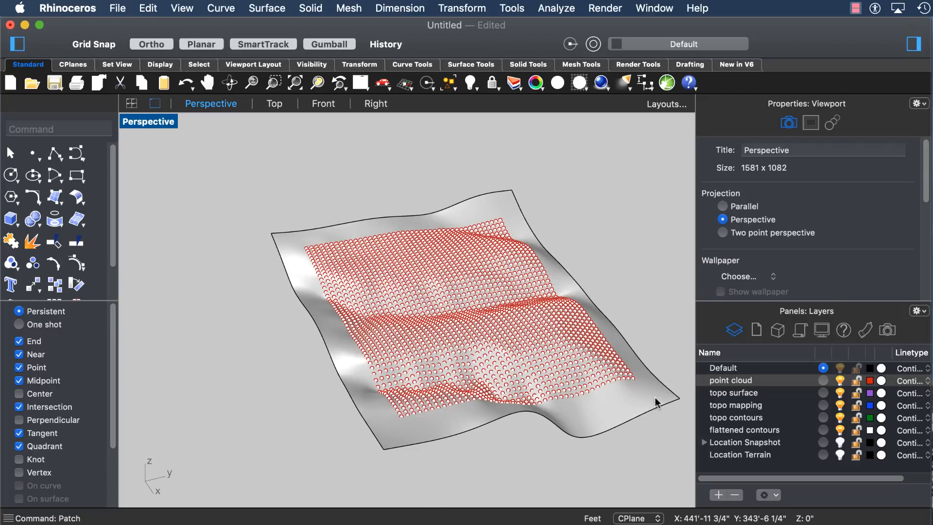
{"action": "left_click", "coordinate": [656, 403]}
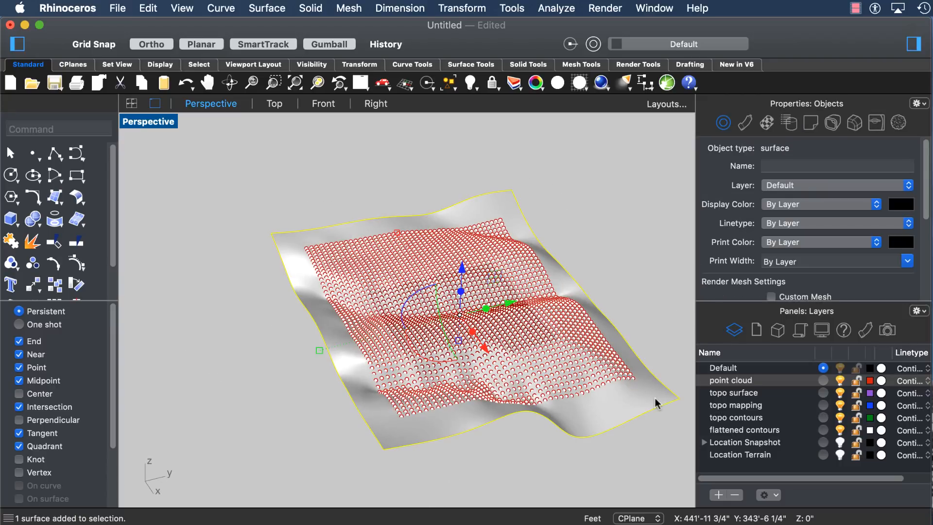
{"action": "right_click", "coordinate": [745, 396]}
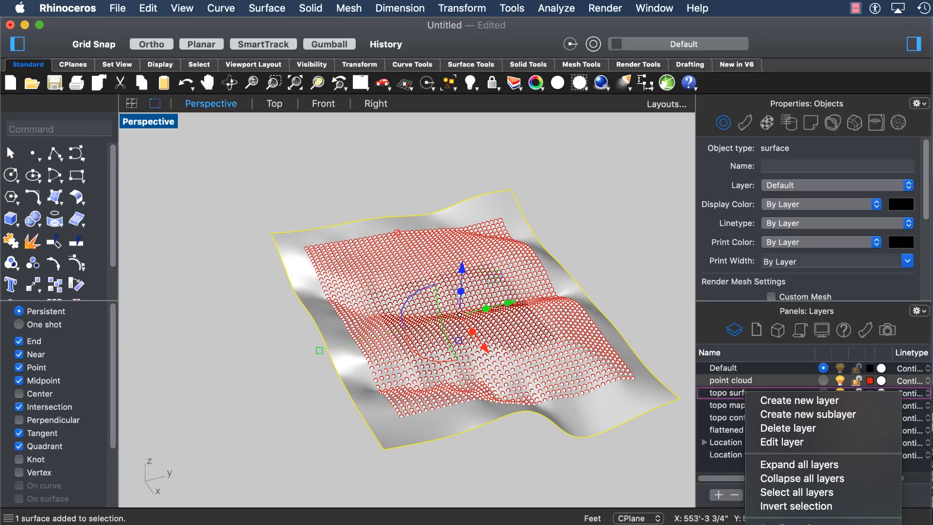
{"action": "left_click", "coordinate": [650, 420]}
{"action": "left_click", "coordinate": [796, 185]}
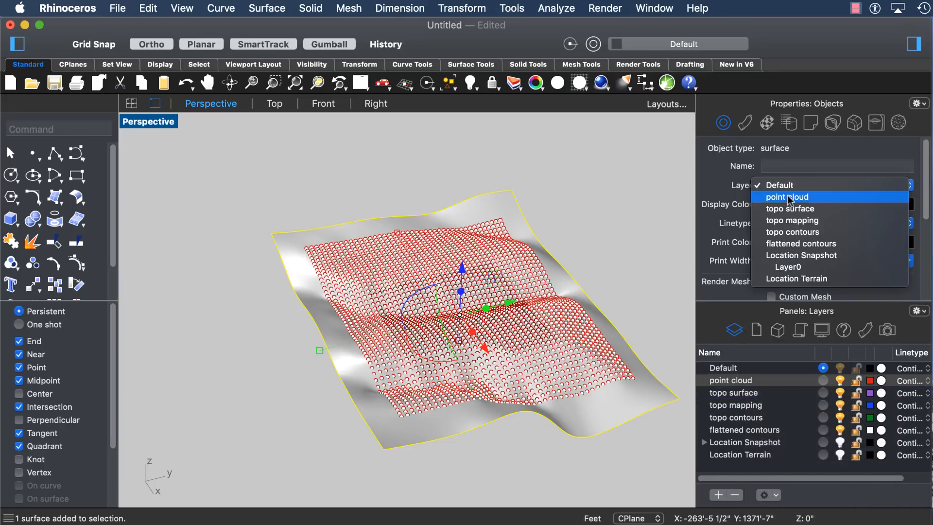
{"action": "left_click", "coordinate": [793, 208]}
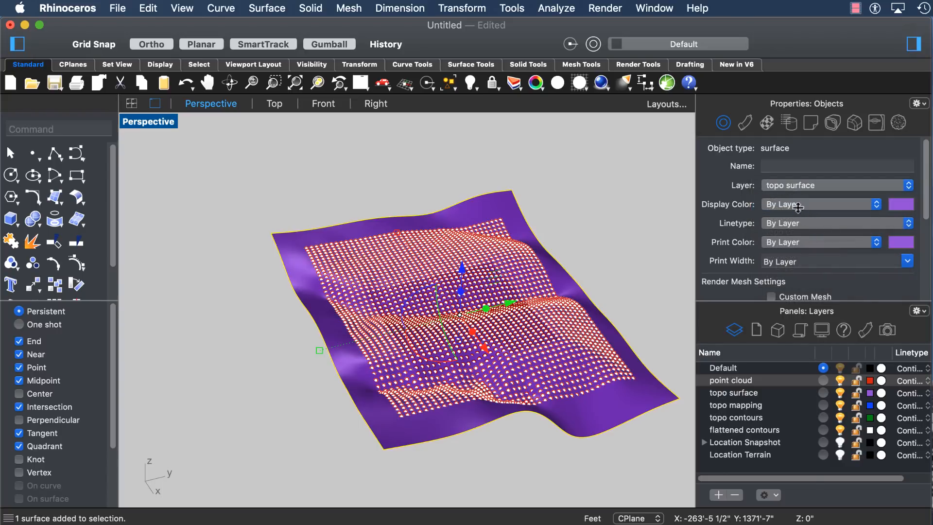
Change the topo surface layer's colour to light blue and deselect the surface.
{"action": "left_click", "coordinate": [869, 393]}
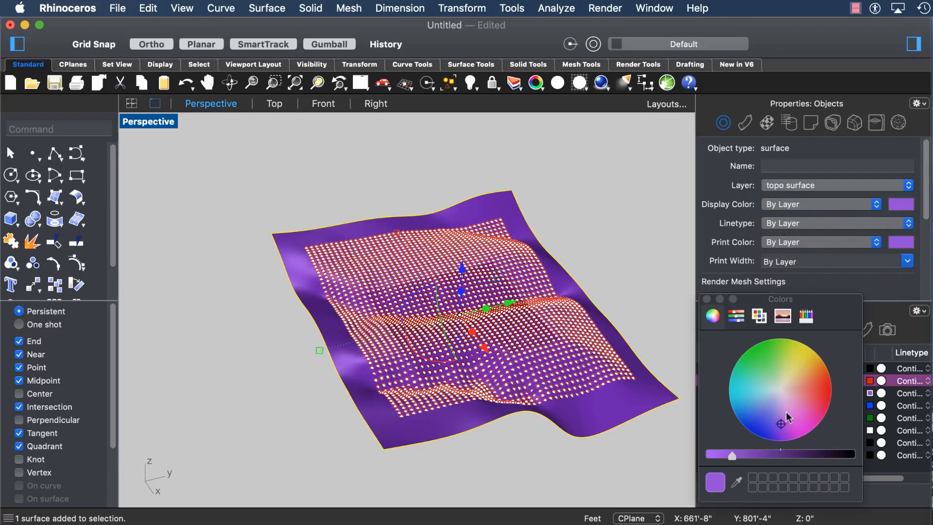
{"action": "left_click_drag", "start_coordinate": [786, 413], "coordinate": [751, 399]}
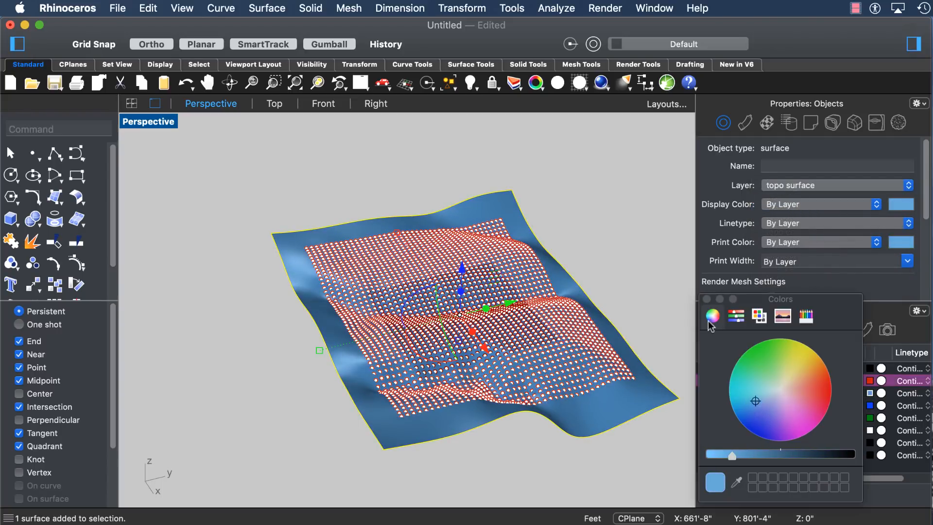
{"action": "left_click", "coordinate": [706, 299]}
{"action": "left_click", "coordinate": [632, 313]}
Compare the patched surface with the terrain points up close and hide the point cloud layer.
{"action": "right_click_drag", "start_coordinate": [633, 318], "coordinate": [500, 304]}
{"action": "scroll", "coordinate": [476, 337], "scroll_direction": "up", "scroll_amount": 10}
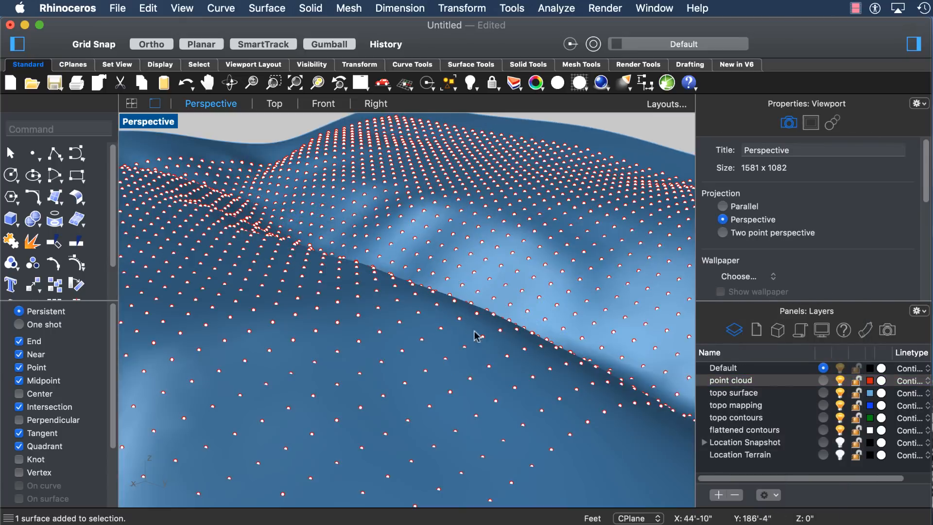
{"action": "right_click_drag", "start_coordinate": [475, 335], "coordinate": [447, 310]}
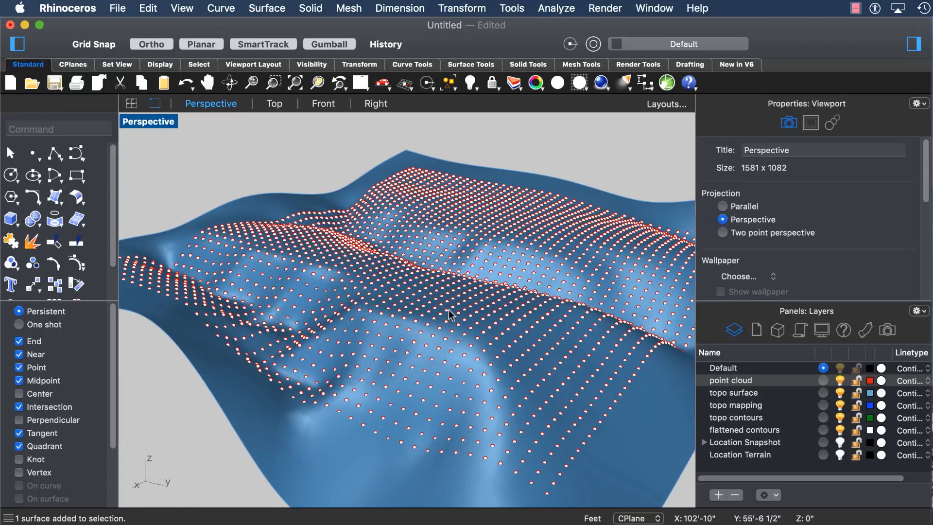
{"action": "scroll", "coordinate": [318, 191], "scroll_direction": "down", "scroll_amount": 5}
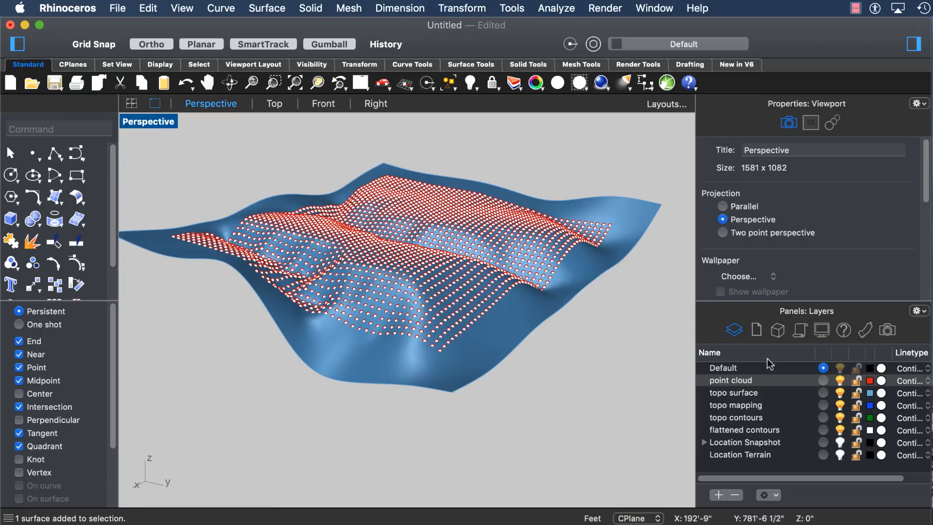
{"action": "left_click", "coordinate": [840, 381]}
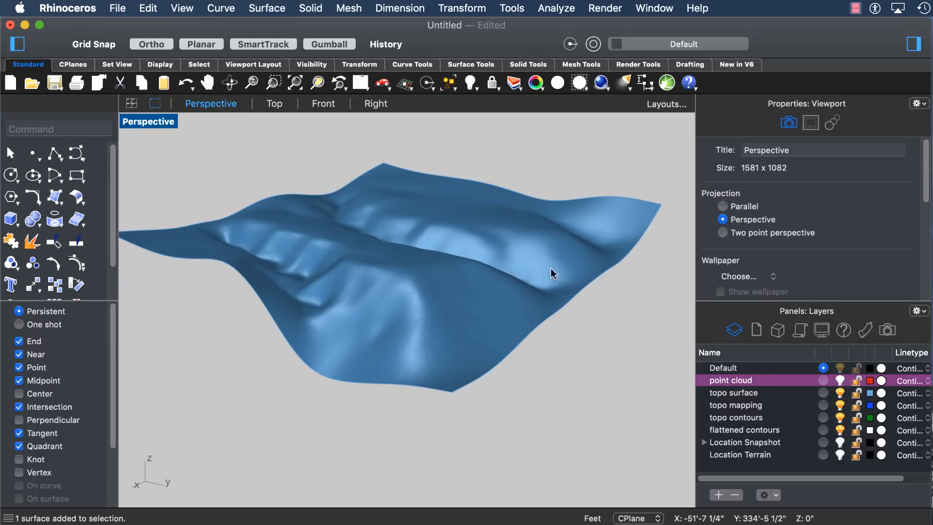
Select the patched terrain surface and display the Front view as shaded with the whole surface in frame.
{"action": "left_click", "coordinate": [532, 263]}
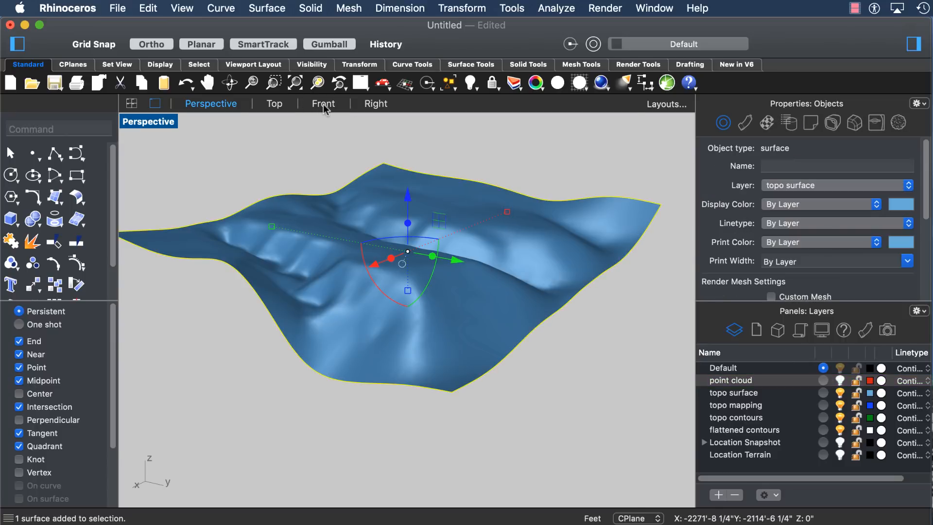
{"action": "left_click", "coordinate": [324, 104]}
{"action": "scroll", "coordinate": [359, 239], "scroll_direction": "down", "scroll_amount": 10}
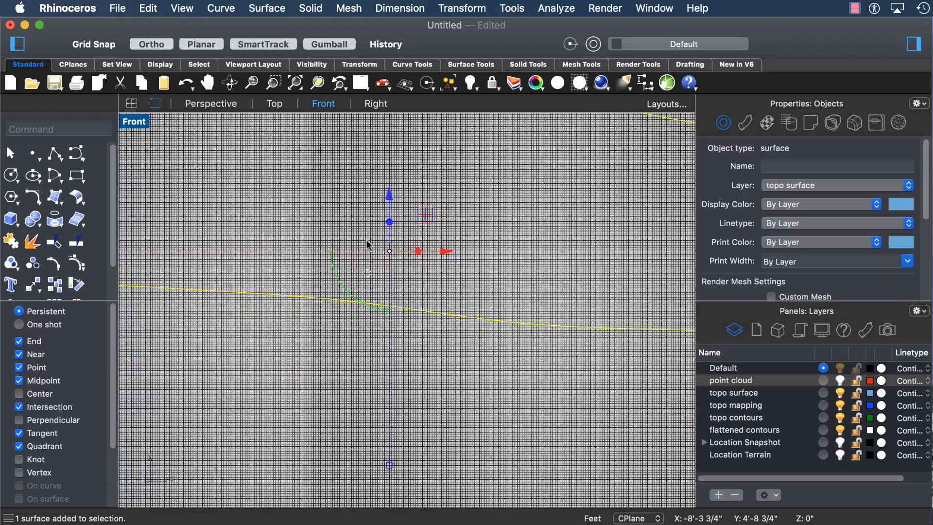
{"action": "scroll", "coordinate": [342, 221], "scroll_direction": "up", "scroll_amount": 2}
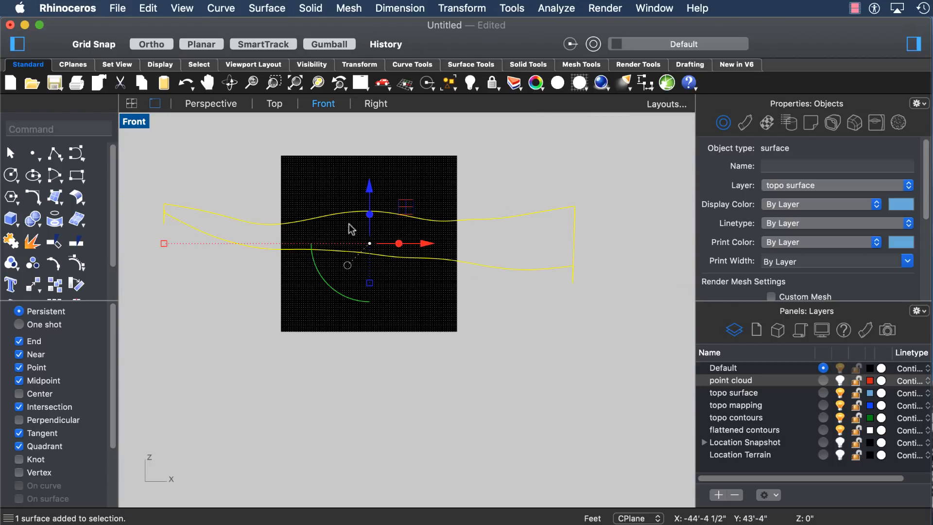
{"action": "right_click", "coordinate": [549, 332]}
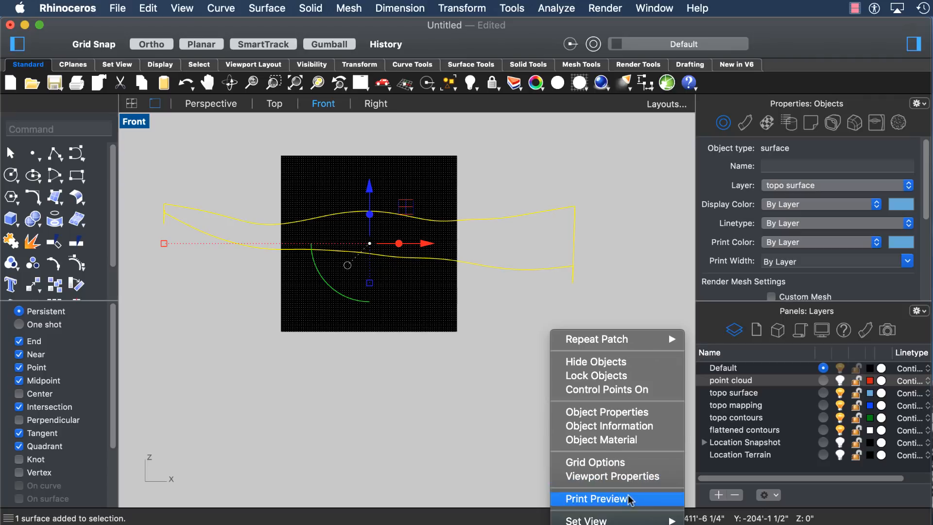
{"action": "left_click", "coordinate": [459, 314]}
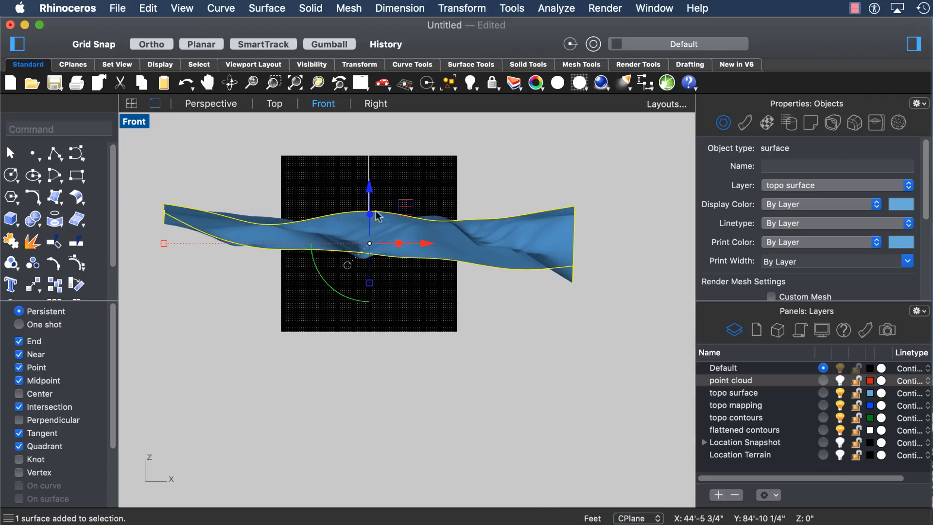
{"action": "scroll", "coordinate": [338, 221], "scroll_direction": "up", "scroll_amount": 2}
{"action": "scroll", "coordinate": [427, 305], "scroll_direction": "down", "scroll_amount": 2}
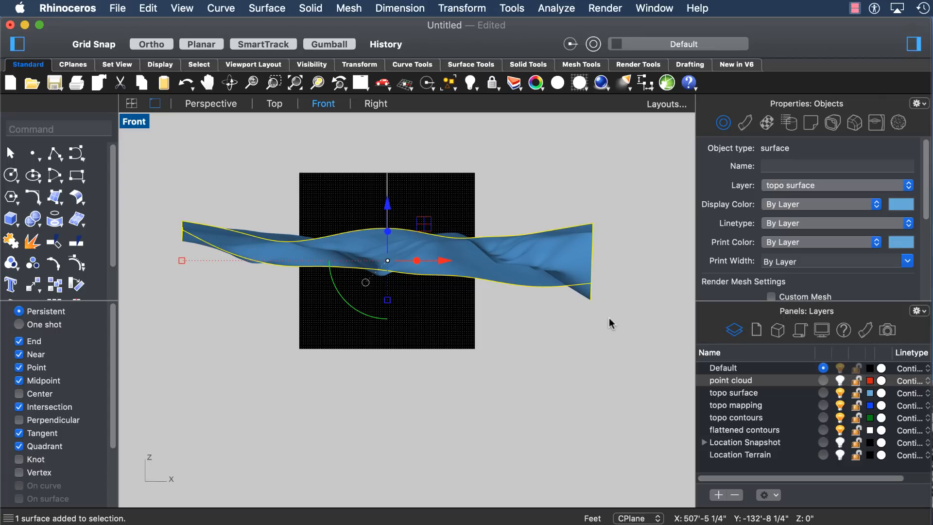
Run Contour on the terrain surface from a base point below it, with a vertical direction and 5'-0" between contours.
{"action": "type", "text": "Contour"}
{"action": "key", "text": "Return"}
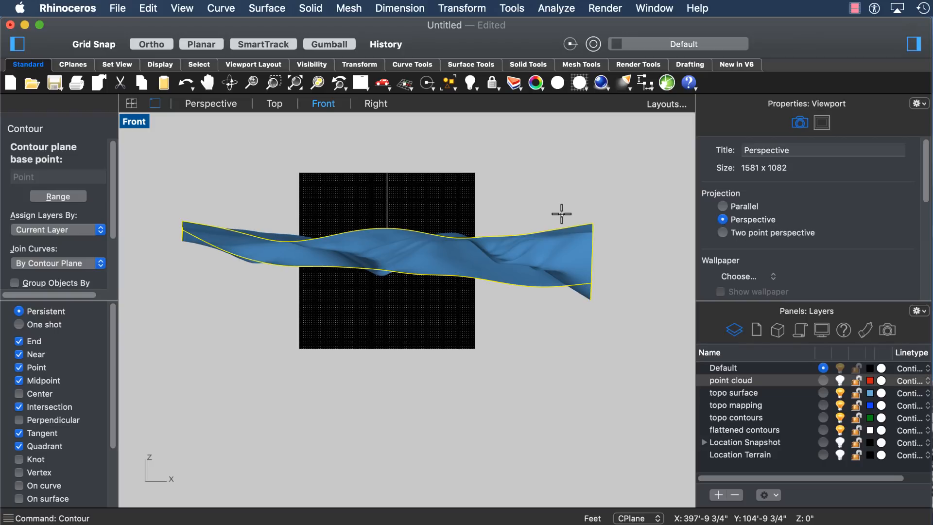
{"action": "left_click", "coordinate": [612, 348]}
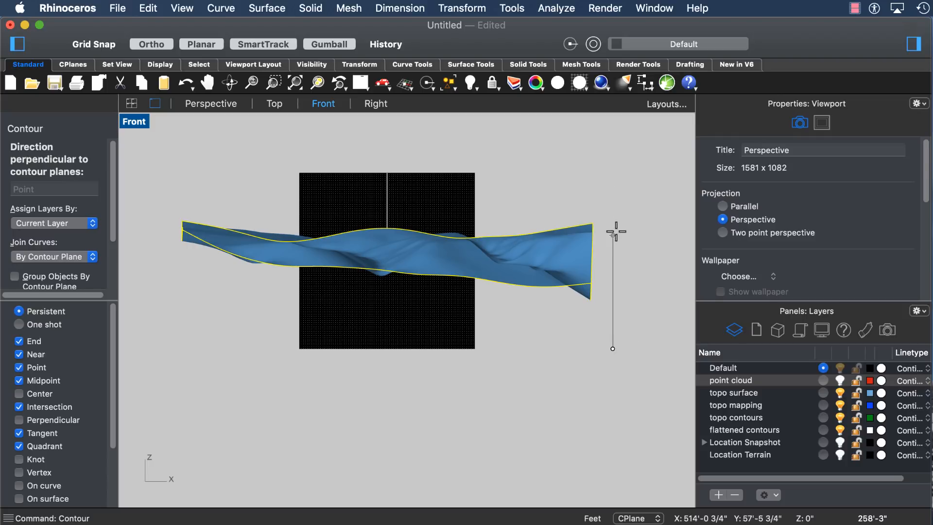
{"action": "left_click", "coordinate": [615, 173]}
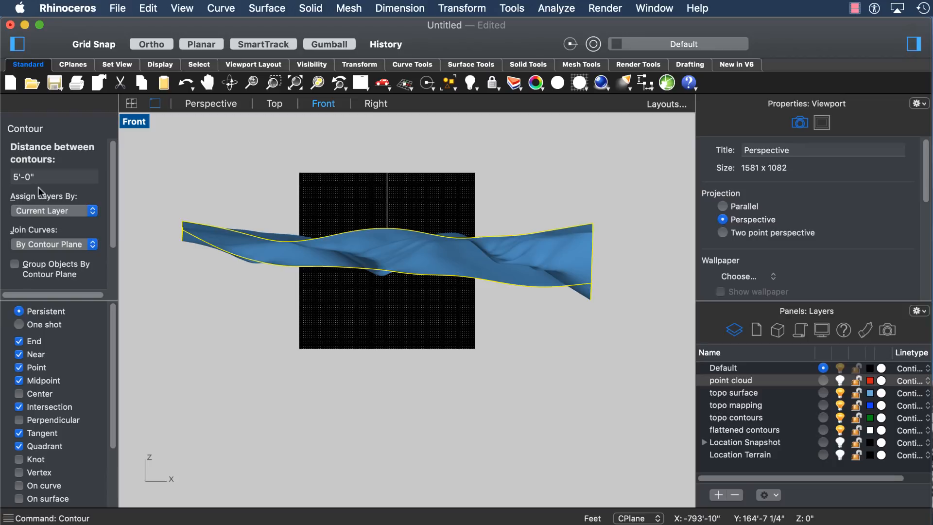
{"action": "scroll", "coordinate": [71, 199], "scroll_direction": "down", "scroll_amount": 2}
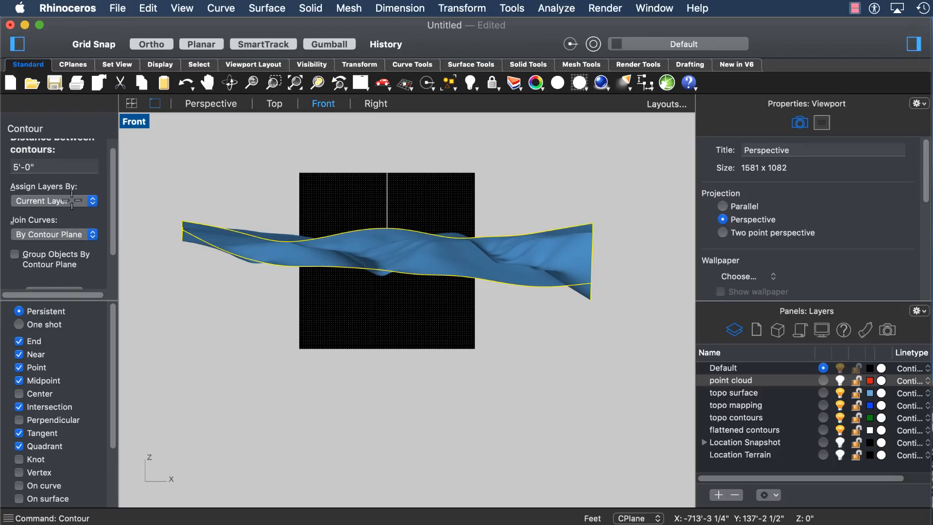
{"action": "scroll", "coordinate": [219, 248], "scroll_direction": "up", "scroll_amount": 6}
{"action": "scroll", "coordinate": [206, 248], "scroll_direction": "down", "scroll_amount": 12}
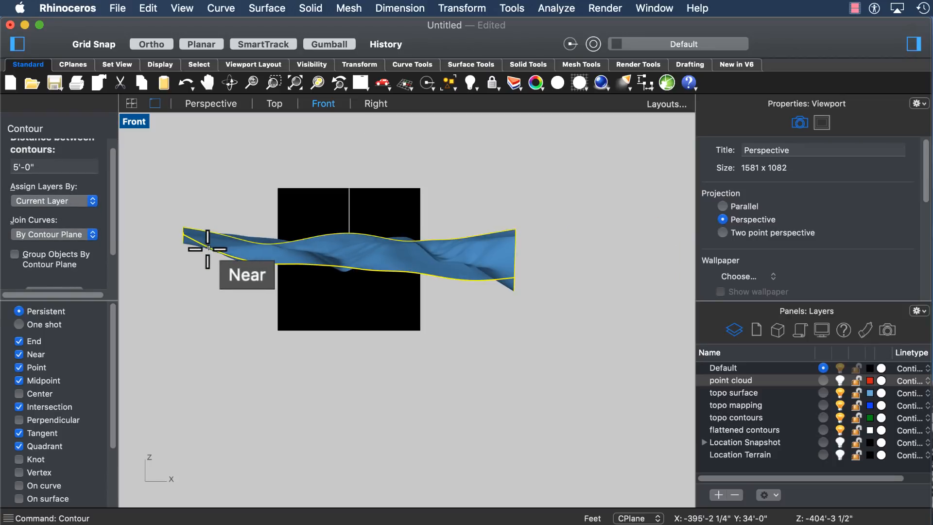
{"action": "left_click", "coordinate": [430, 212]}
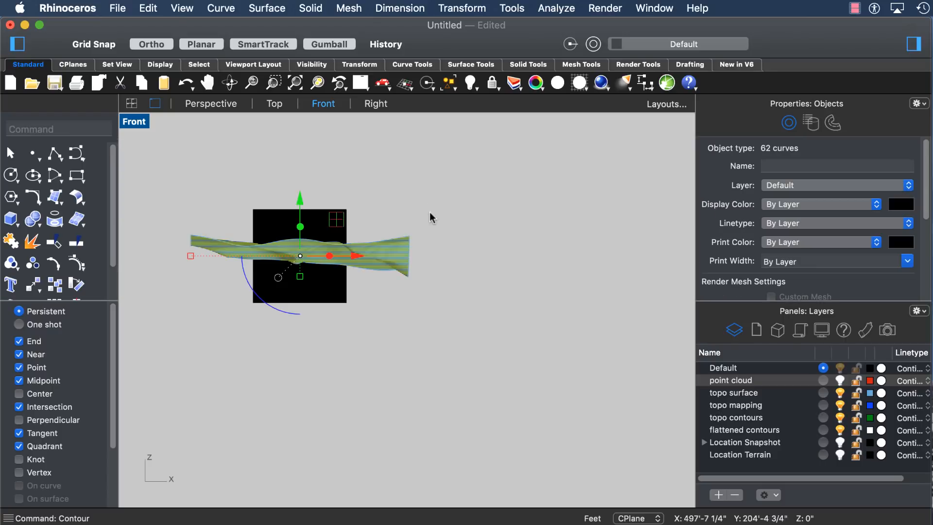
Return to the Perspective view and move the new contour curves onto the topo contours layer.
{"action": "left_click", "coordinate": [225, 104]}
{"action": "scroll", "coordinate": [502, 318], "scroll_direction": "down", "scroll_amount": 5}
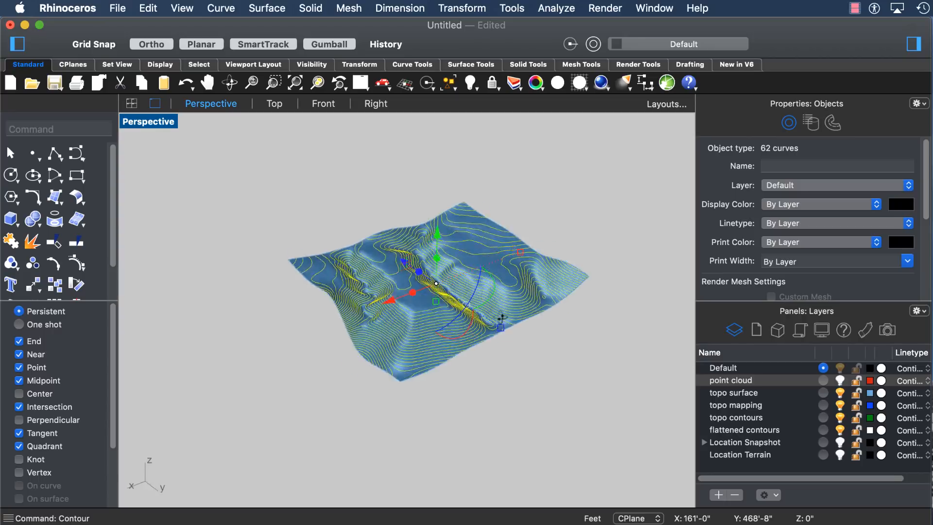
{"action": "scroll", "coordinate": [501, 319], "scroll_direction": "up", "scroll_amount": 8}
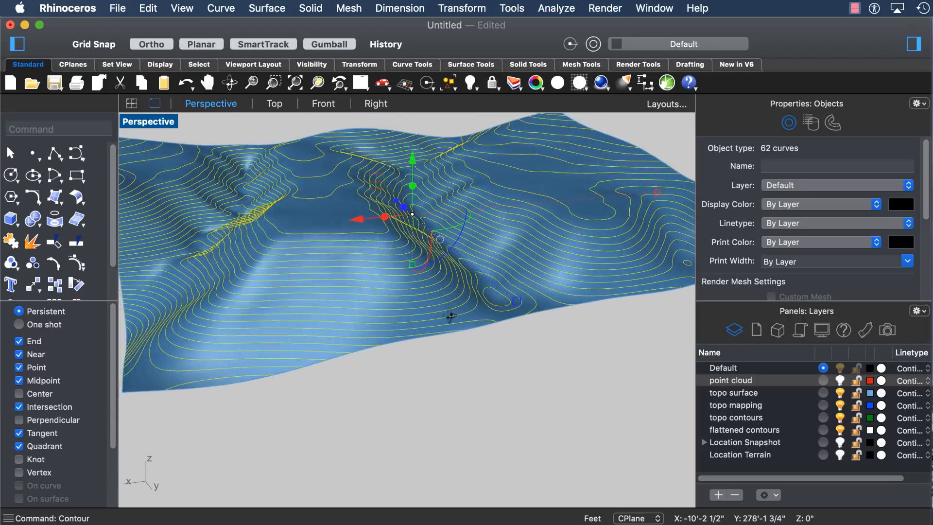
{"action": "right_click_drag", "start_coordinate": [451, 316], "coordinate": [439, 333]}
{"action": "scroll", "coordinate": [421, 338], "scroll_direction": "down", "scroll_amount": 5}
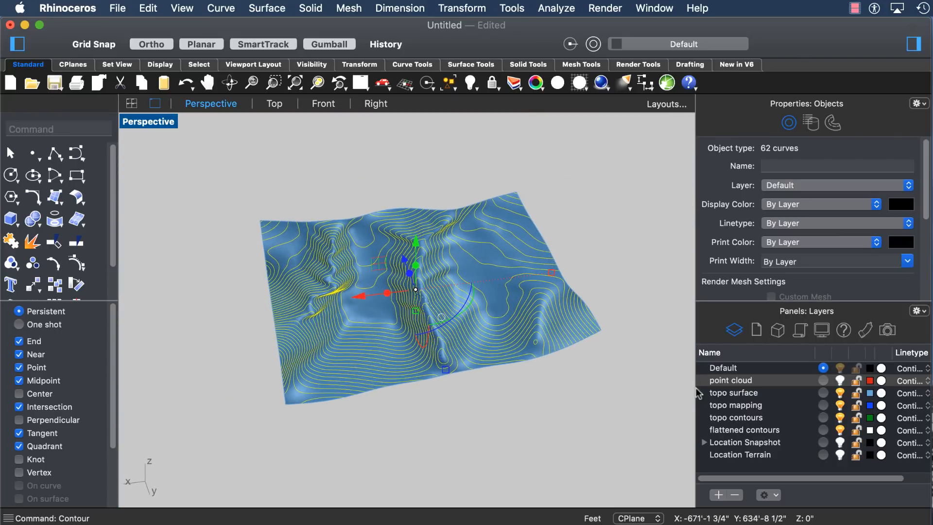
{"action": "left_click", "coordinate": [754, 419]}
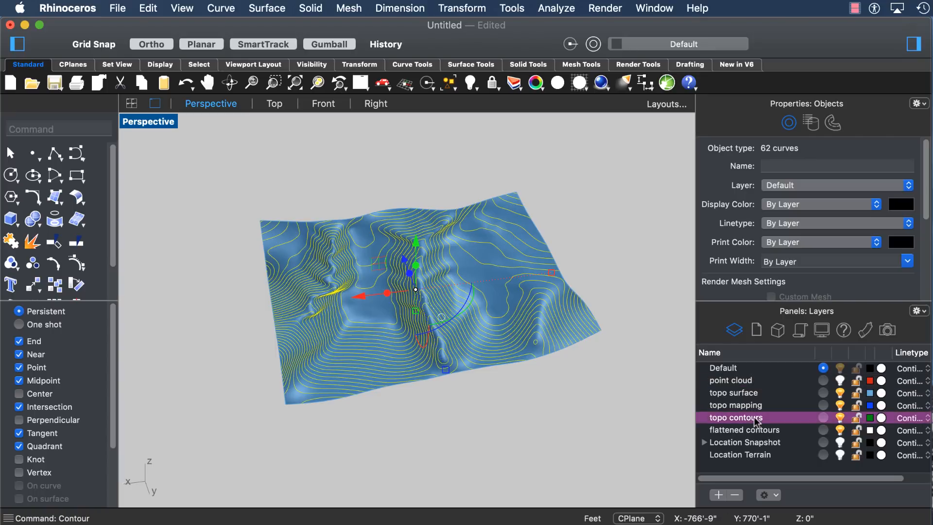
{"action": "right_click", "coordinate": [754, 419]}
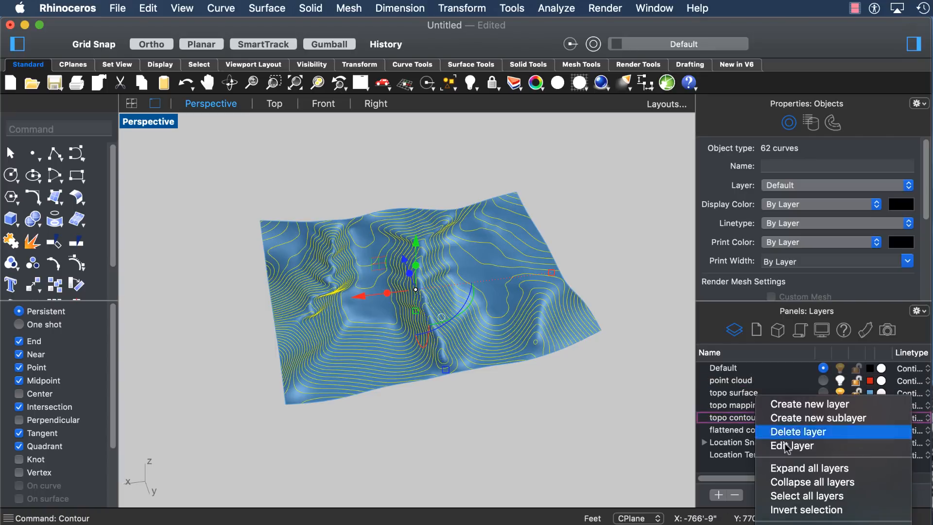
{"action": "left_click", "coordinate": [791, 185]}
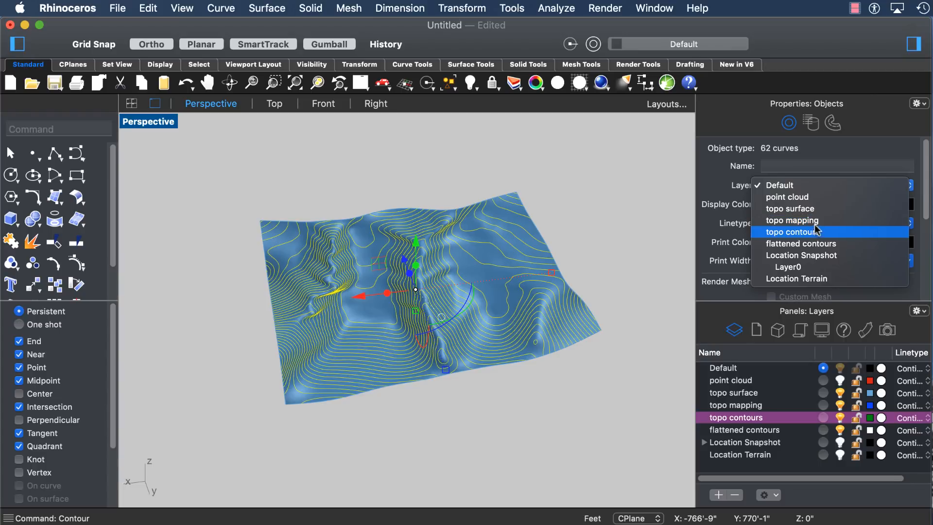
{"action": "left_click", "coordinate": [816, 233]}
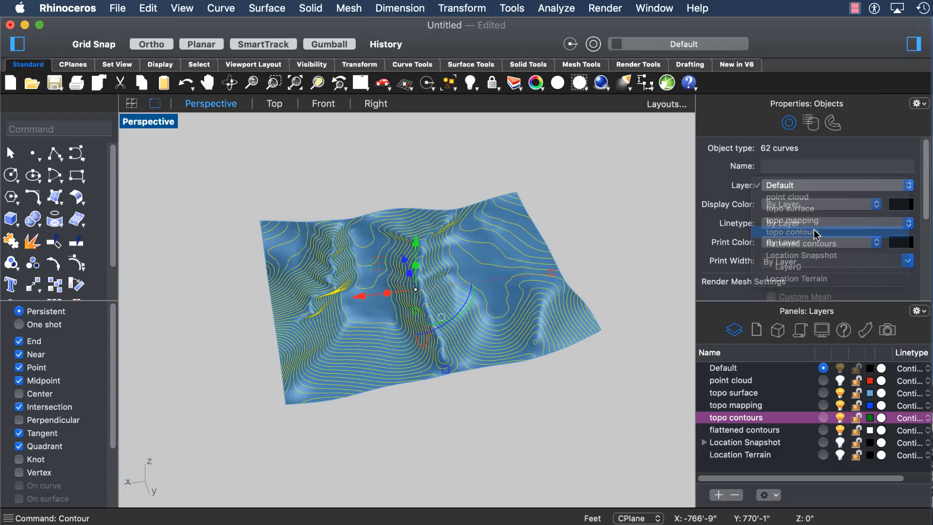
Change the topo contours layer's colour to dark red and deselect the curves.
{"action": "left_click", "coordinate": [869, 418]}
{"action": "left_click_drag", "start_coordinate": [742, 414], "coordinate": [829, 384]}
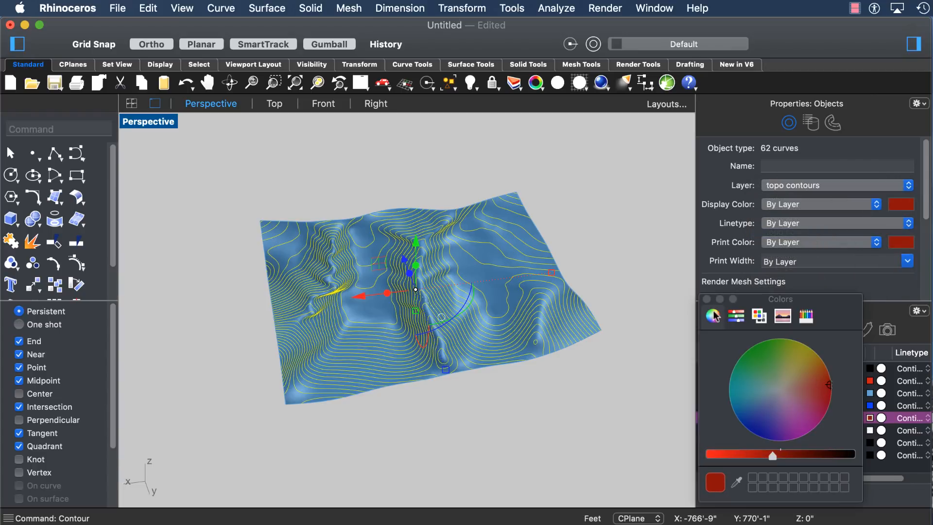
{"action": "left_click", "coordinate": [707, 299]}
{"action": "left_click", "coordinate": [548, 369]}
Examine how the contour curves follow the terrain surface up close from several angles.
{"action": "scroll", "coordinate": [509, 357], "scroll_direction": "up", "scroll_amount": 10}
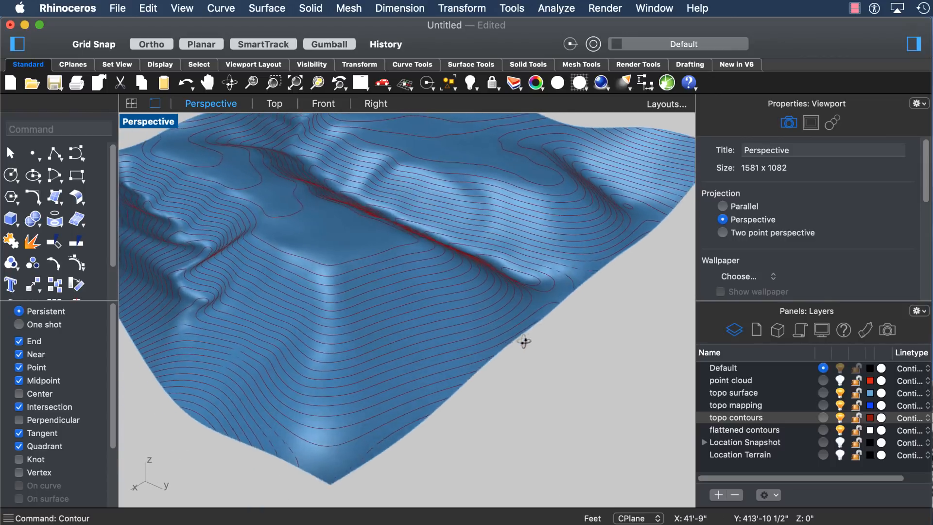
{"action": "scroll", "coordinate": [524, 341], "scroll_direction": "down", "scroll_amount": 10}
{"action": "left_click", "coordinate": [450, 299]}
{"action": "scroll", "coordinate": [443, 294], "scroll_direction": "up", "scroll_amount": 8}
{"action": "scroll", "coordinate": [442, 311], "scroll_direction": "down", "scroll_amount": 8}
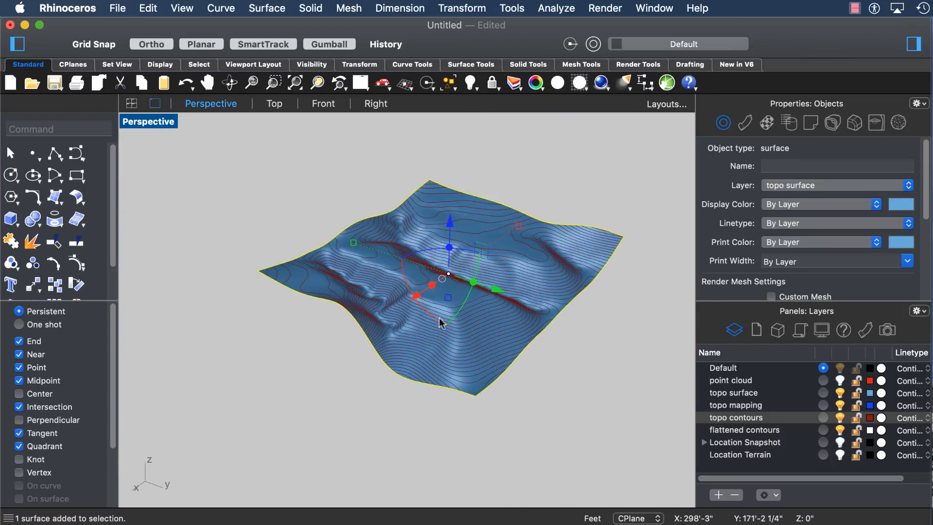
{"action": "right_click_drag", "start_coordinate": [439, 319], "coordinate": [455, 374]}
{"action": "scroll", "coordinate": [444, 331], "scroll_direction": "up", "scroll_amount": 8}
{"action": "left_click", "coordinate": [464, 376]}
{"action": "left_click", "coordinate": [491, 395]}
{"action": "scroll", "coordinate": [428, 331], "scroll_direction": "down", "scroll_amount": 5}
{"action": "left_click", "coordinate": [575, 372]}
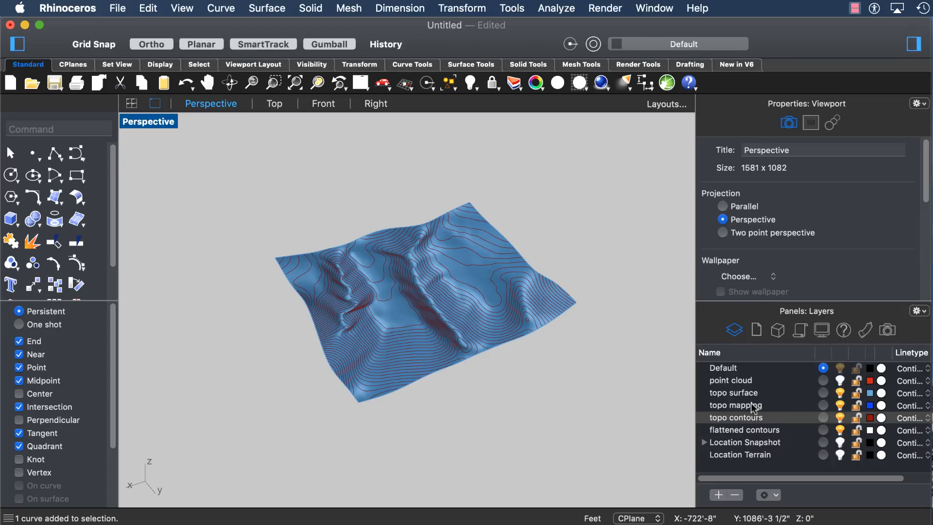
Hide the topo surface layer, select all contour curves and copy them onto the flattened contours layer.
{"action": "left_click", "coordinate": [840, 393]}
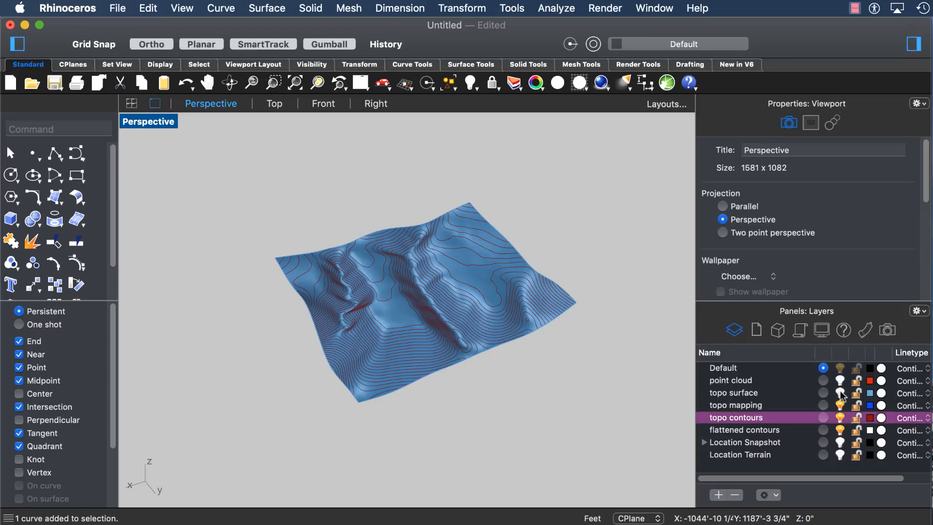
{"action": "left_click_drag", "start_coordinate": [237, 168], "coordinate": [613, 443]}
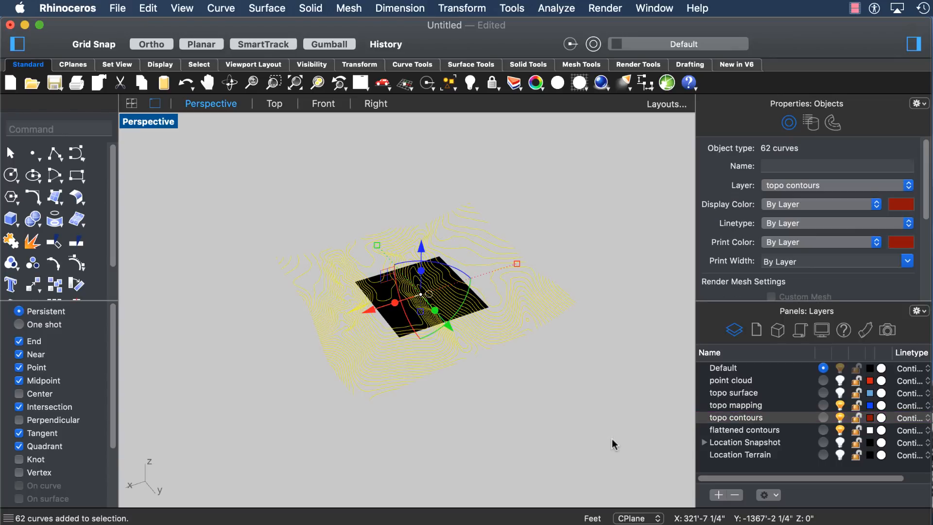
{"action": "right_click", "coordinate": [735, 432]}
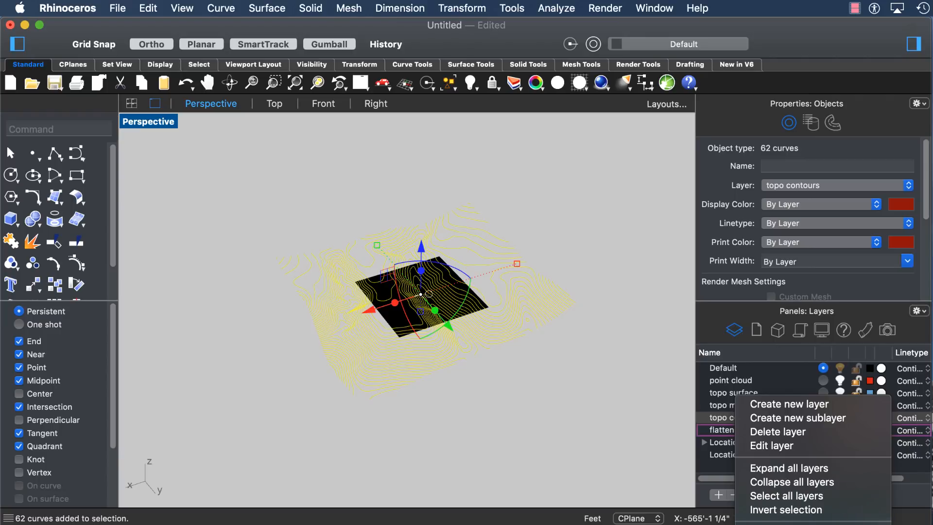
{"action": "left_click", "coordinate": [787, 523]}
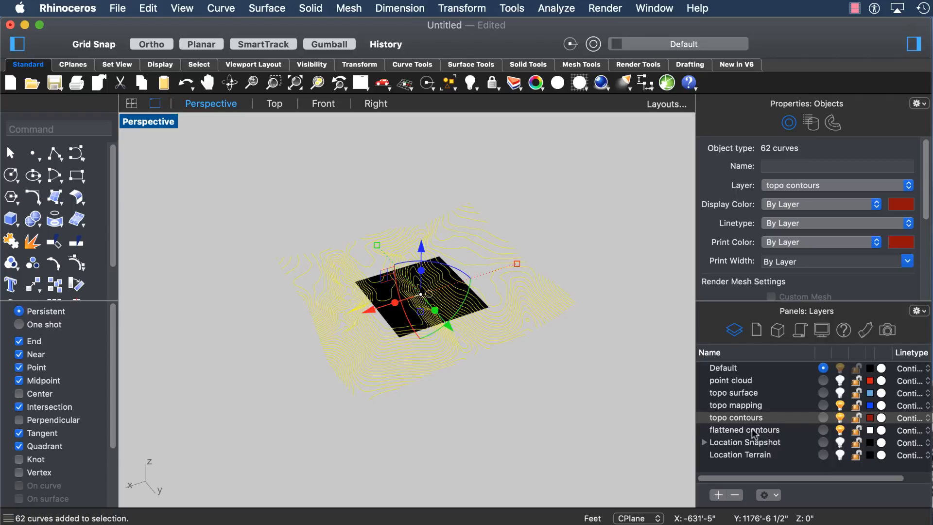
{"action": "left_click", "coordinate": [768, 431]}
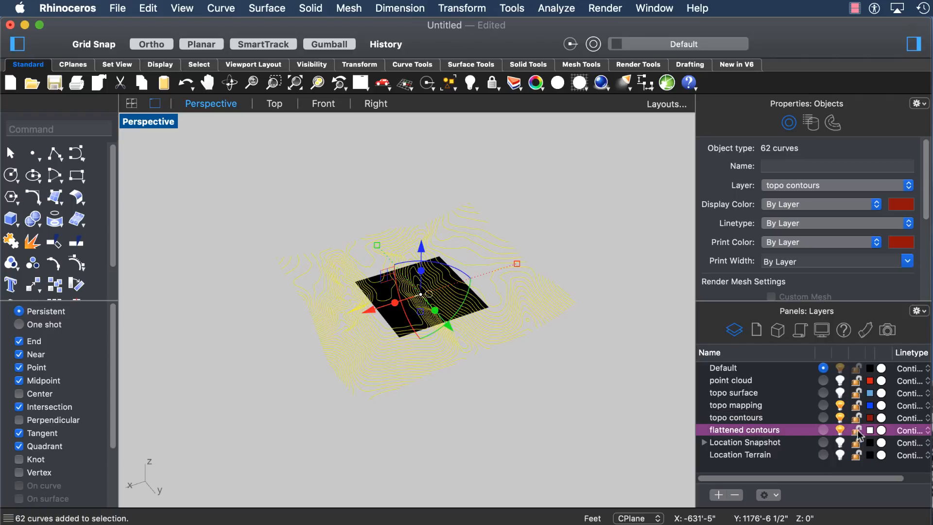
Toggle the two contour layers to compare the original and copied curves, leaving only the flattened contours layer shown.
{"action": "right_click_drag", "start_coordinate": [613, 387], "coordinate": [590, 363]}
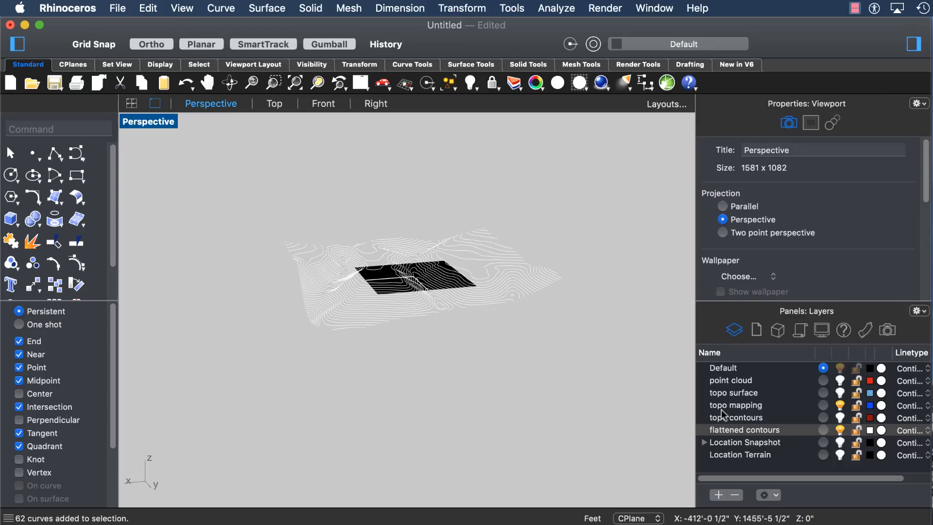
{"action": "left_click", "coordinate": [839, 418]}
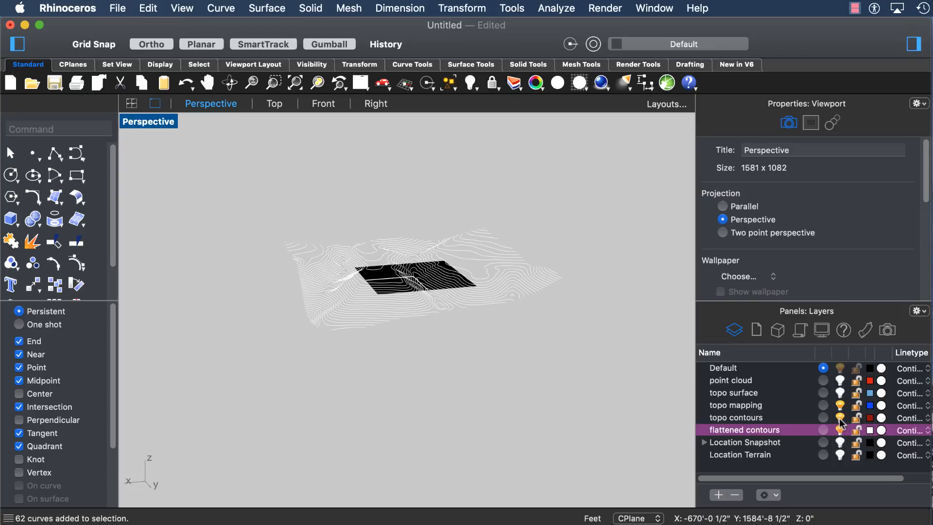
{"action": "left_click", "coordinate": [840, 430]}
{"action": "left_click", "coordinate": [839, 418]}
{"action": "left_click", "coordinate": [840, 418]}
{"action": "left_click", "coordinate": [839, 417]}
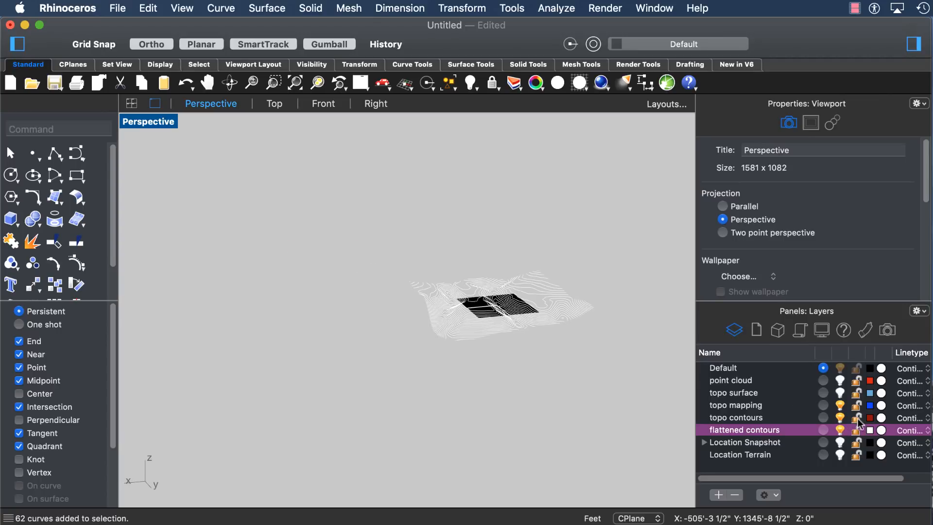
Select all curves on the flattened contours layer and flatten them onto the ground plane with SetPt, setting only Z aligned to World.
{"action": "scroll", "coordinate": [561, 325], "scroll_direction": "up", "scroll_amount": 5}
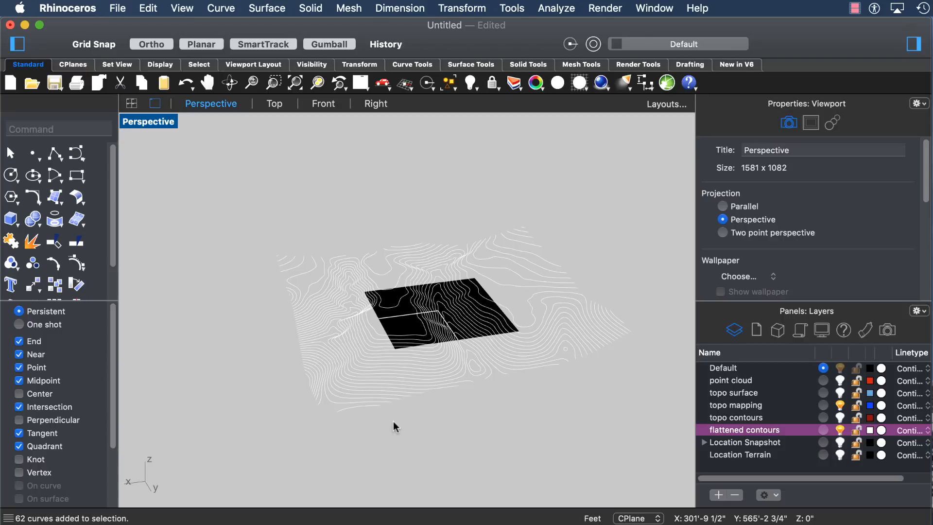
{"action": "mouse_move", "coordinate": [393, 422]}
{"action": "right_mouse_down"}
{"action": "mouse_move", "coordinate": [389, 375]}
{"action": "mouse_move", "coordinate": [377, 389]}
{"action": "mouse_move", "coordinate": [380, 413]}
{"action": "right_mouse_up"}
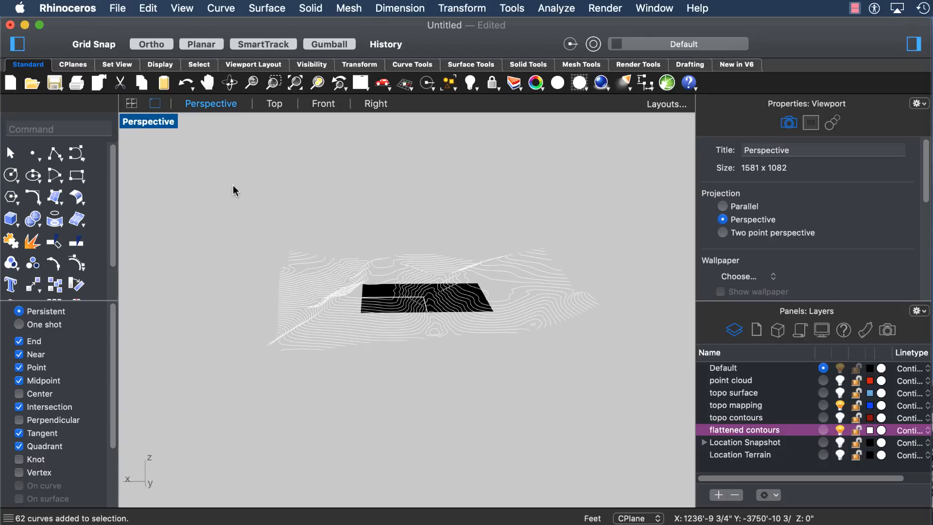
{"action": "left_click_drag", "start_coordinate": [234, 168], "coordinate": [622, 422]}
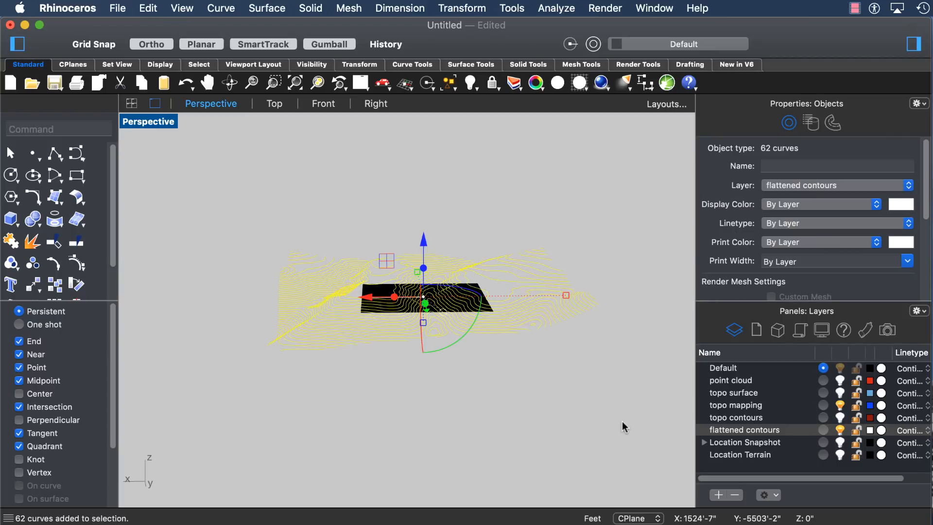
{"action": "type", "text": "setpt"}
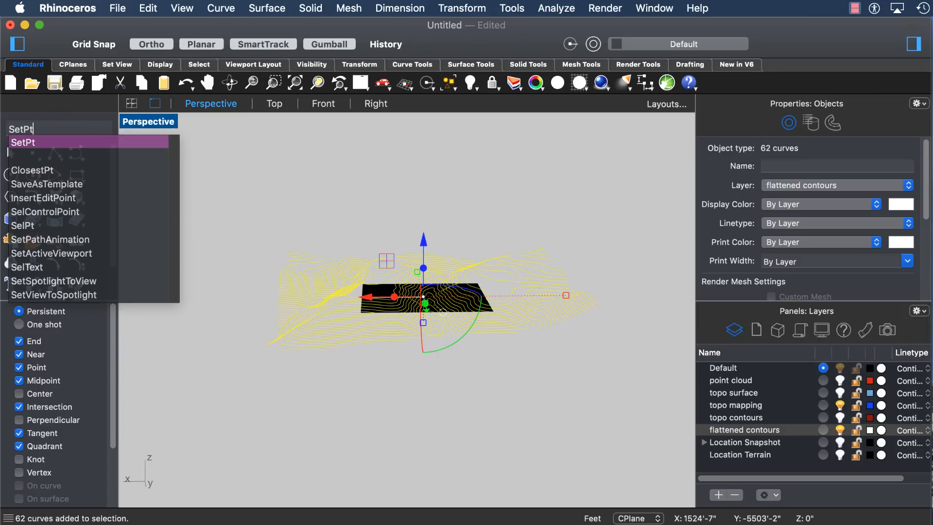
{"action": "key", "text": "Return"}
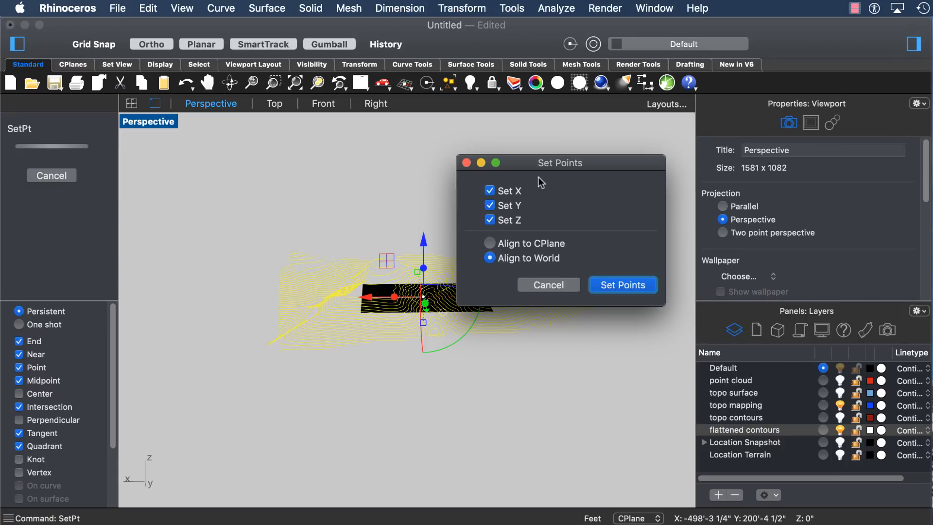
{"action": "left_click_drag", "start_coordinate": [539, 177], "coordinate": [706, 172]}
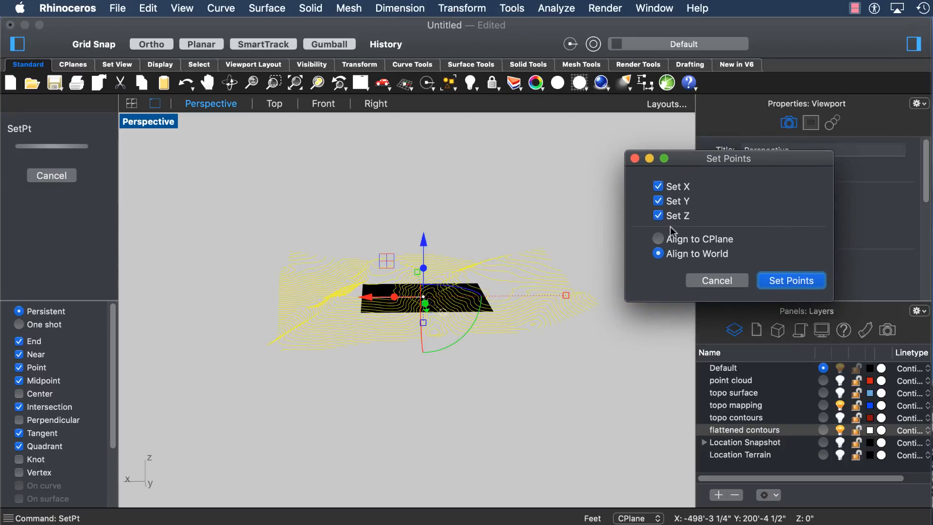
{"action": "left_click", "coordinate": [658, 201]}
{"action": "left_click", "coordinate": [787, 281]}
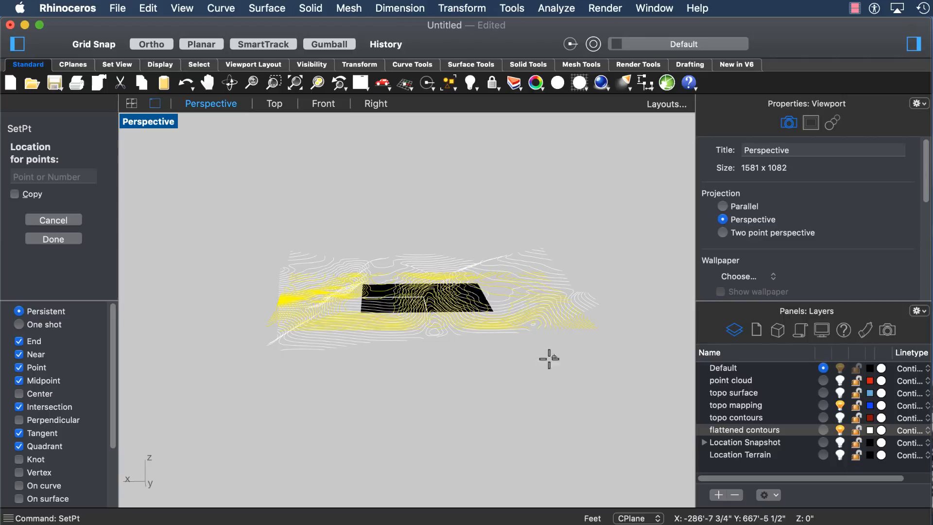
{"action": "mouse_move", "coordinate": [581, 350]}
{"action": "right_mouse_down"}
{"action": "mouse_move", "coordinate": [585, 360]}
{"action": "mouse_move", "coordinate": [578, 346]}
{"action": "right_mouse_up"}
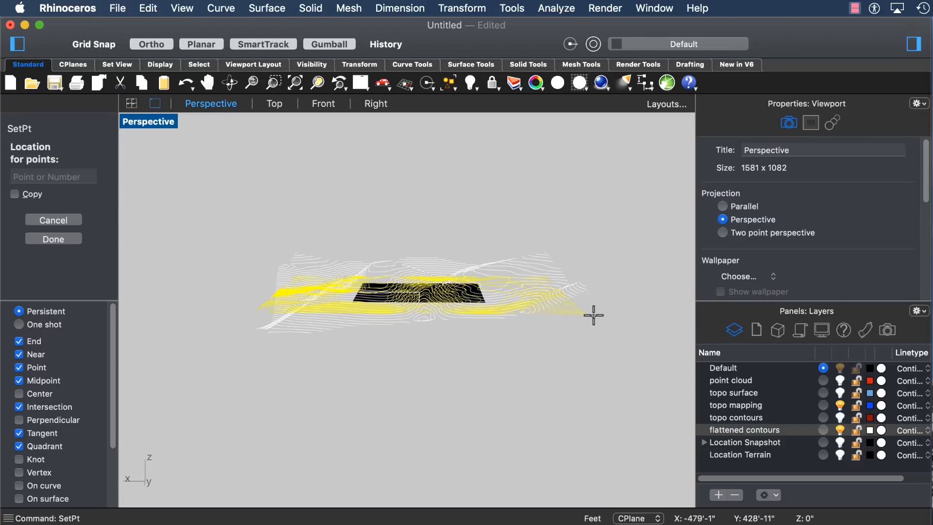
{"action": "left_click", "coordinate": [593, 314]}
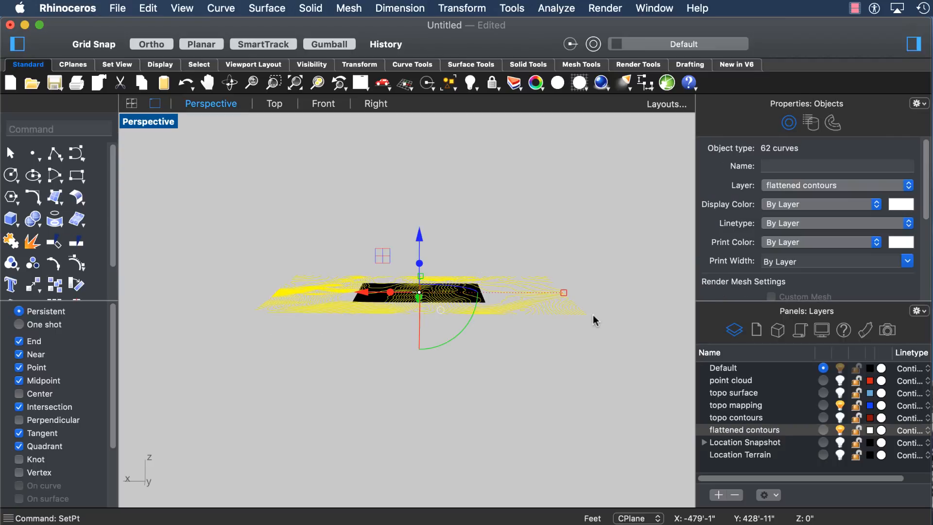
Deselect the flattened contours and examine them from several angles in the perspective and top views.
{"action": "right_click_drag", "start_coordinate": [593, 314], "coordinate": [431, 191]}
{"action": "right_click_drag", "start_coordinate": [301, 155], "coordinate": [331, 220]}
{"action": "left_click", "coordinate": [331, 220]}
{"action": "right_click_drag", "start_coordinate": [438, 296], "coordinate": [404, 294]}
{"action": "left_click", "coordinate": [264, 100]}
{"action": "scroll", "coordinate": [383, 253], "scroll_direction": "down", "scroll_amount": 10}
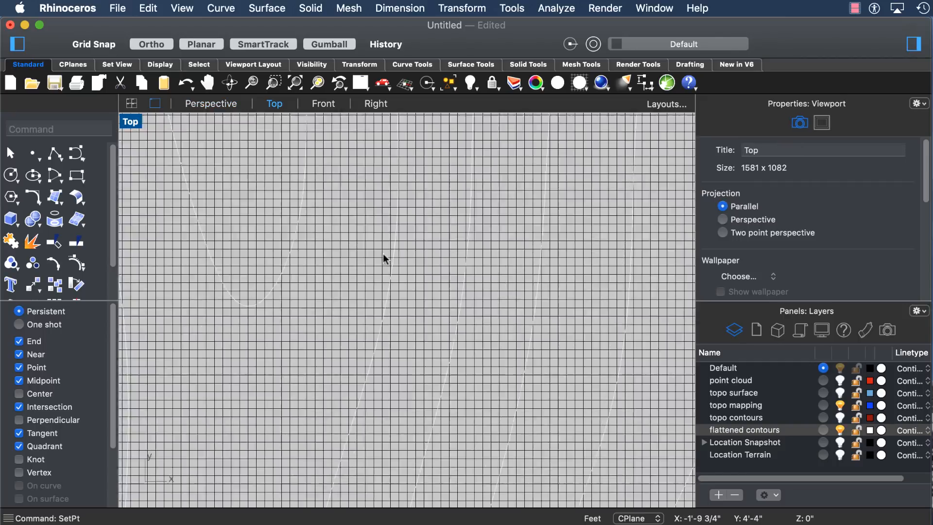
{"action": "scroll", "coordinate": [407, 235], "scroll_direction": "up", "scroll_amount": 2}
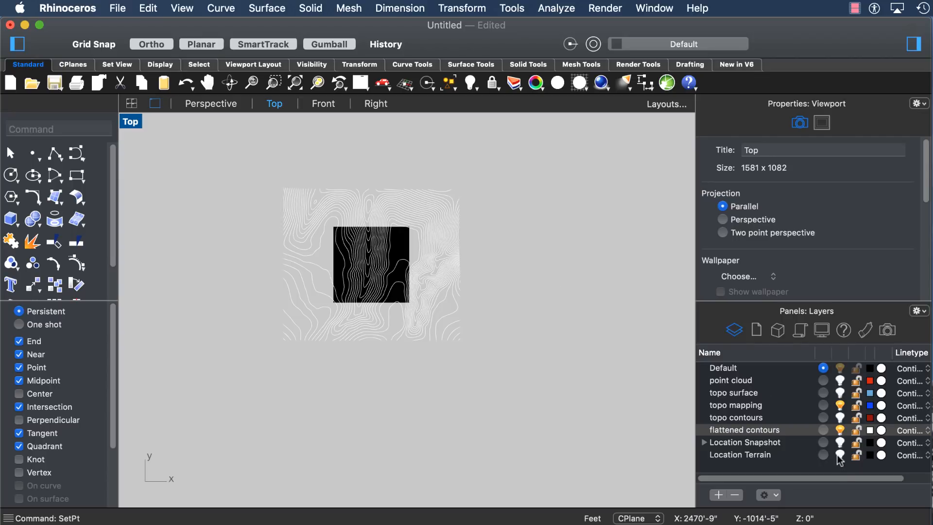
Show the topo contours and Location Snapshot layers and compare the snapshot's extent with the contours in the perspective view.
{"action": "left_click", "coordinate": [840, 418]}
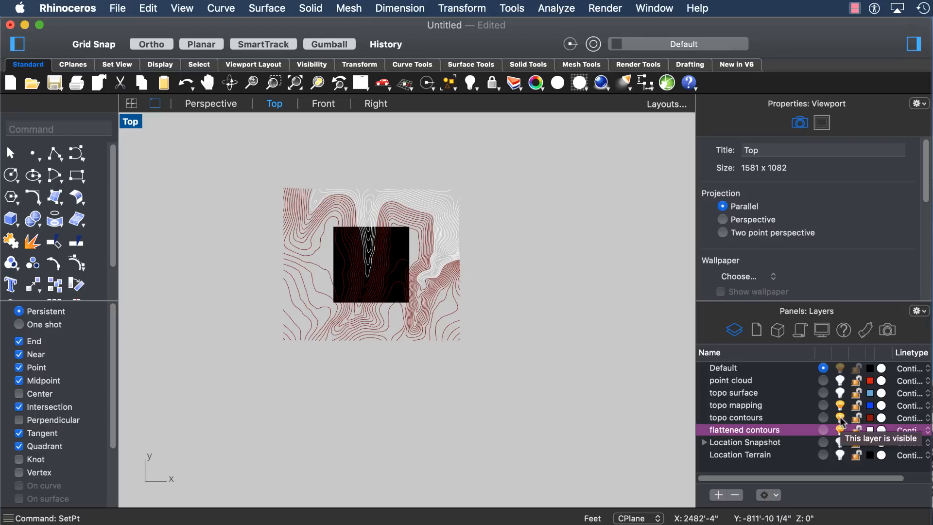
{"action": "left_click", "coordinate": [839, 442]}
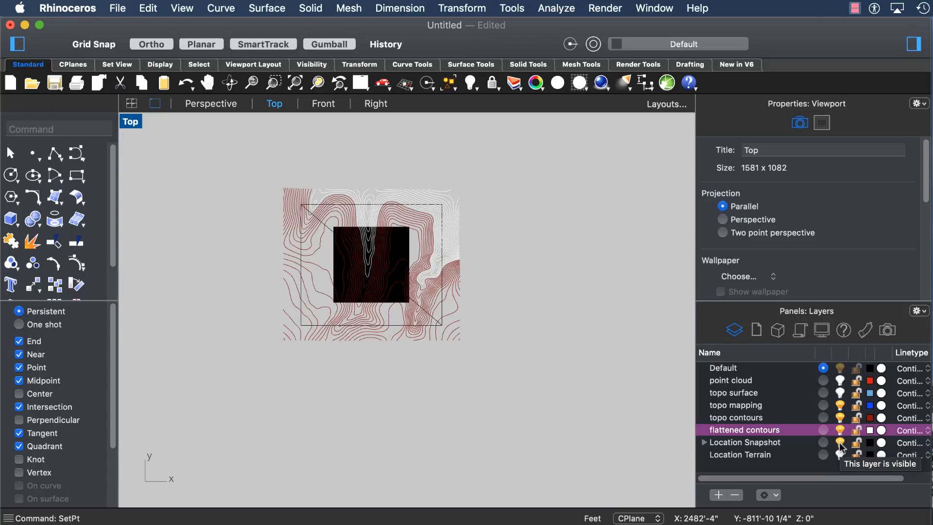
{"action": "left_click", "coordinate": [210, 104]}
{"action": "right_click_drag", "start_coordinate": [403, 319], "coordinate": [382, 387]}
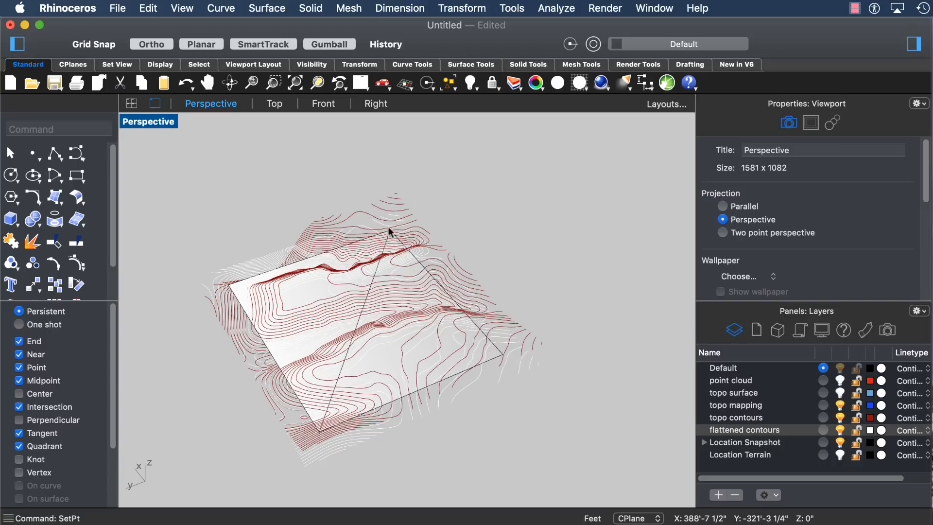
{"action": "right_click_drag", "start_coordinate": [388, 226], "coordinate": [487, 215]}
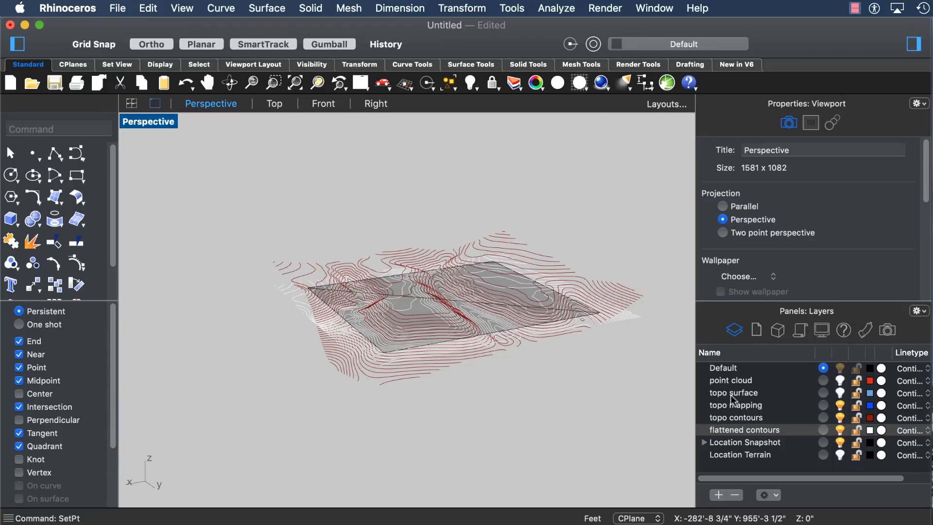
Hide both contour layers and duplicate the border of the Location Snapshot mesh with DupBorder.
{"action": "left_click", "coordinate": [839, 430]}
{"action": "left_click", "coordinate": [840, 417]}
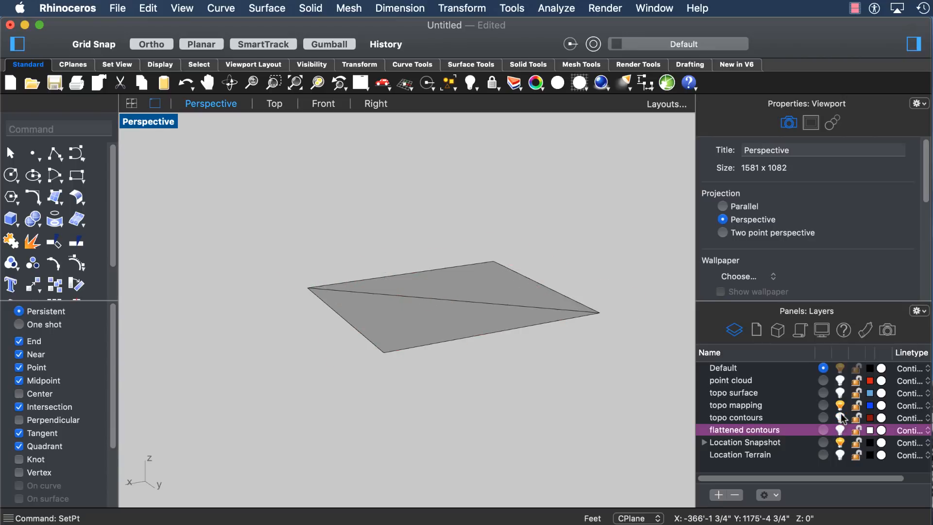
{"action": "left_click", "coordinate": [767, 444]}
{"action": "left_click", "coordinate": [537, 301]}
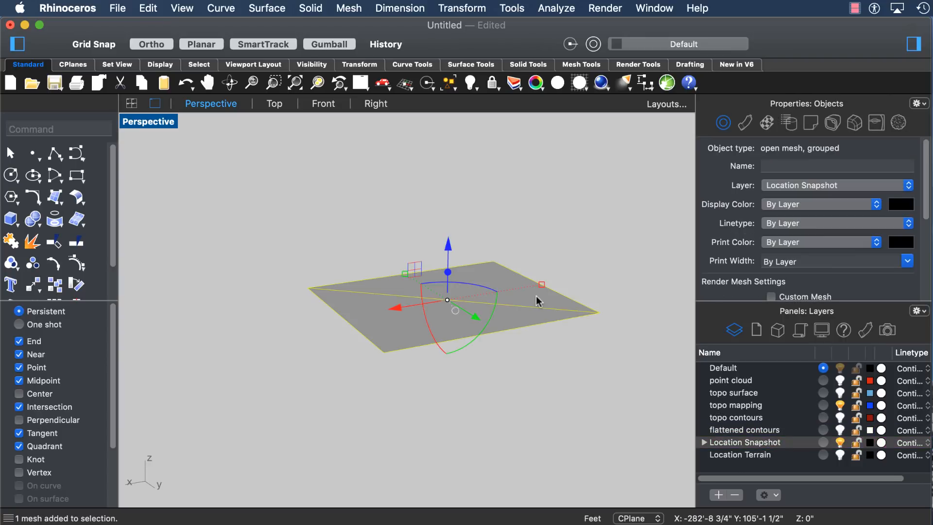
{"action": "type", "text": "dupborder"}
{"action": "key", "text": "Return"}
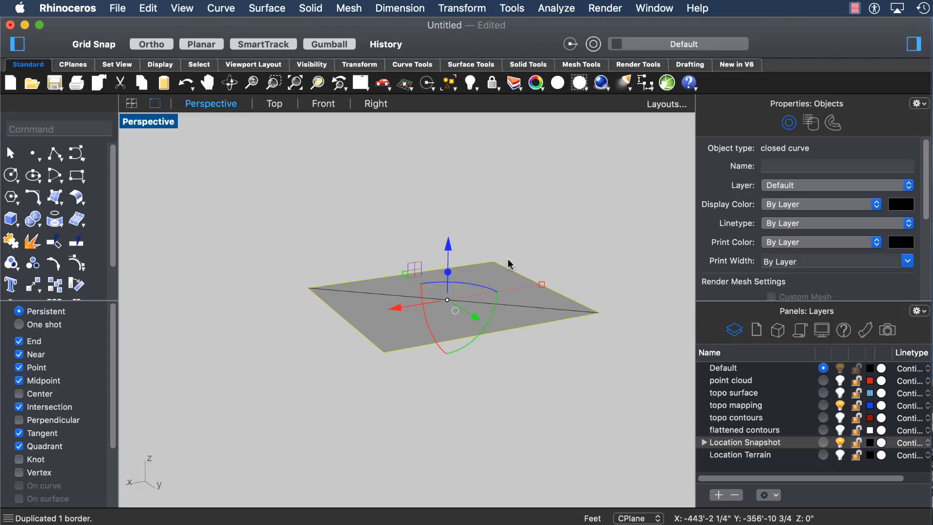
Create a layer named border and move the duplicated outline curve onto it.
{"action": "left_click", "coordinate": [718, 495]}
{"action": "type", "text": "border"}
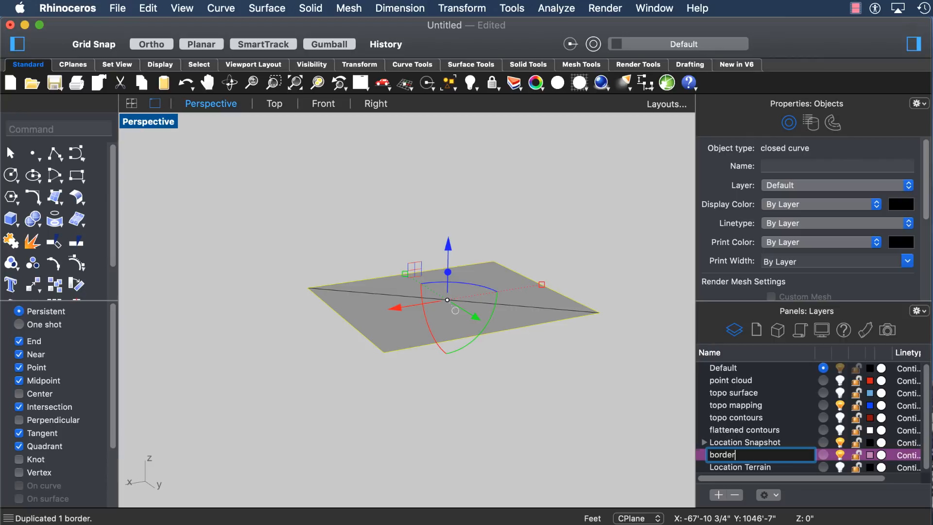
{"action": "key", "text": "Return"}
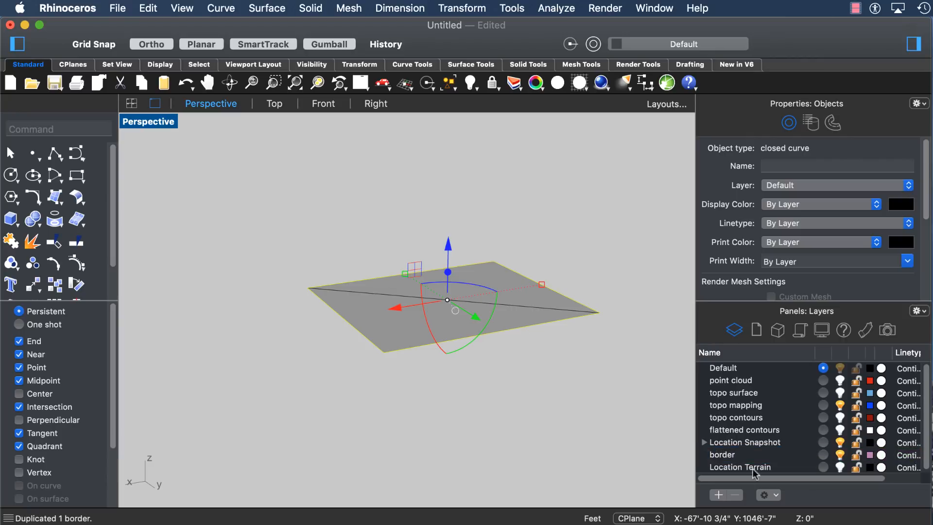
{"action": "left_click", "coordinate": [802, 186]}
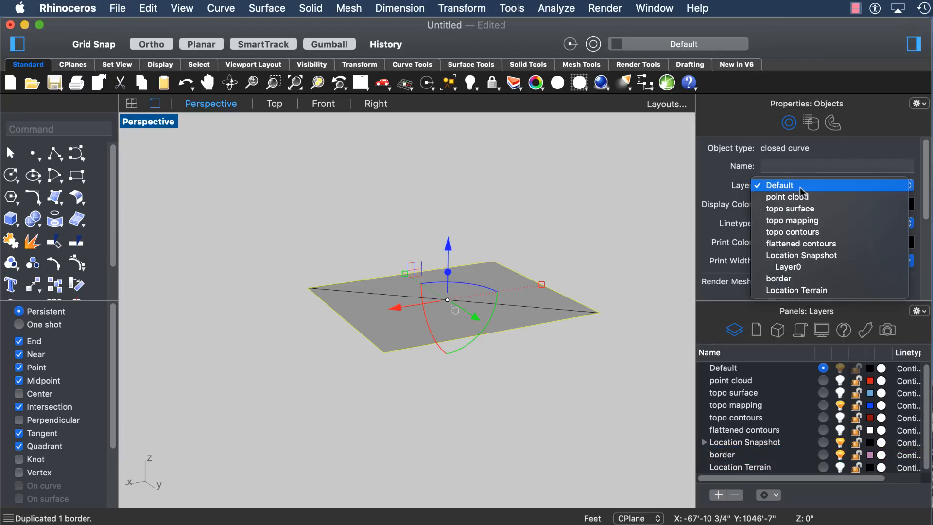
{"action": "left_click", "coordinate": [800, 274]}
{"action": "left_click", "coordinate": [729, 455]}
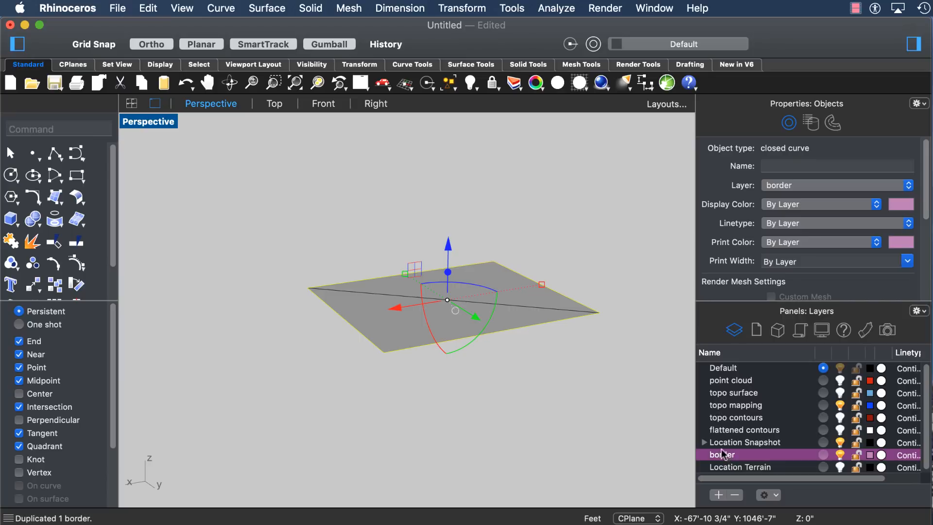
Hide the Location Snapshot layer and show the flattened contours and topo contours layers around the border curve.
{"action": "left_click", "coordinate": [840, 442]}
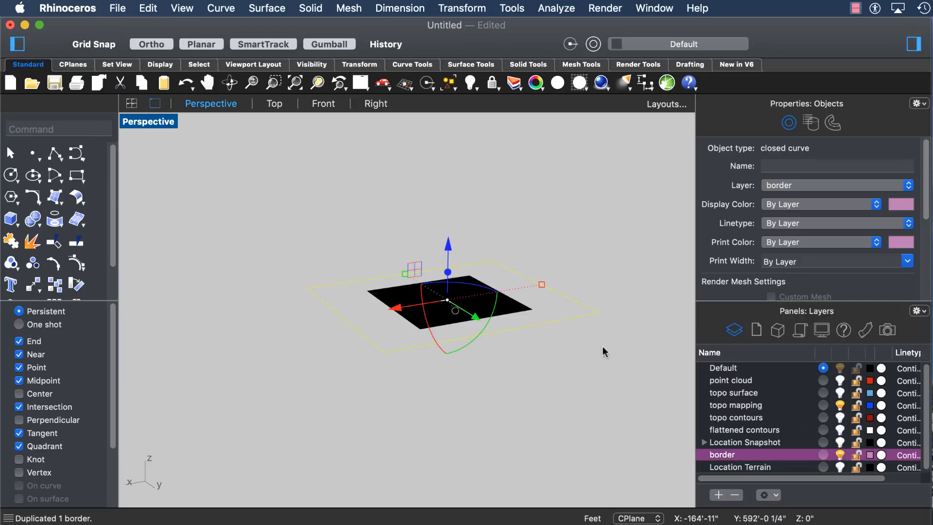
{"action": "right_click_drag", "start_coordinate": [603, 350], "coordinate": [558, 384]}
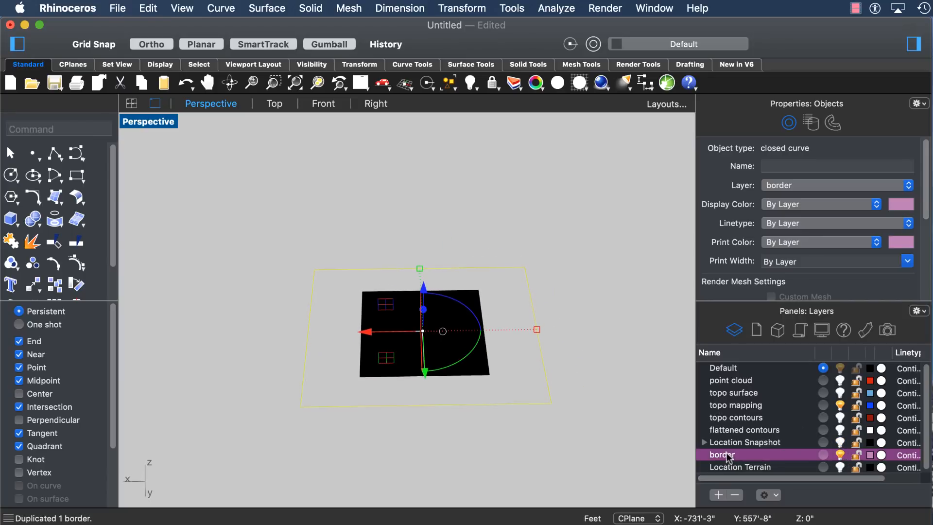
{"action": "left_click", "coordinate": [839, 429]}
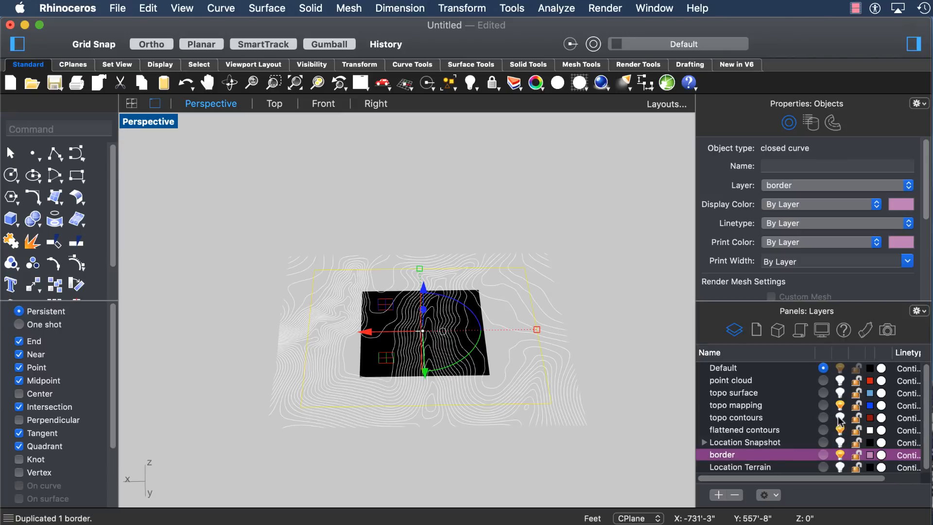
{"action": "left_click", "coordinate": [840, 417]}
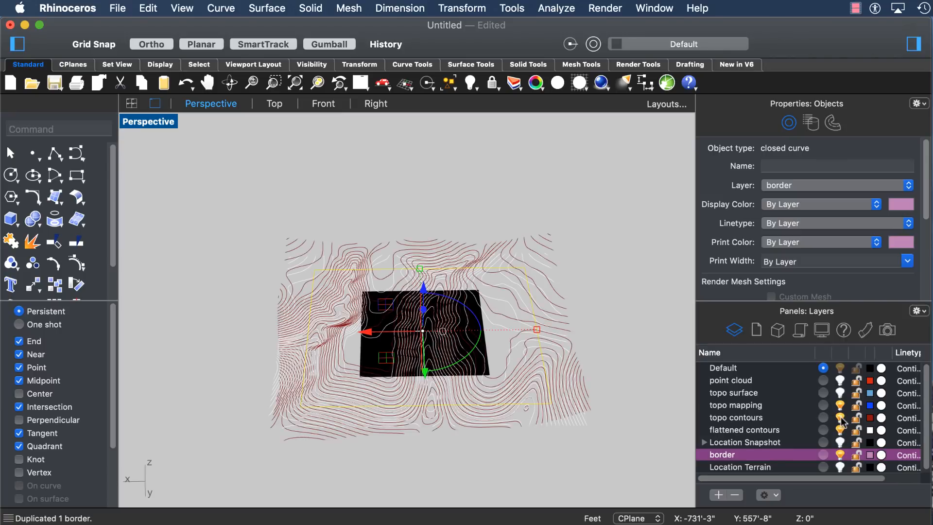
In the top view, trim the contours outside each side of the rectangle, using the border curve as the cutting object.
{"action": "left_click", "coordinate": [274, 103]}
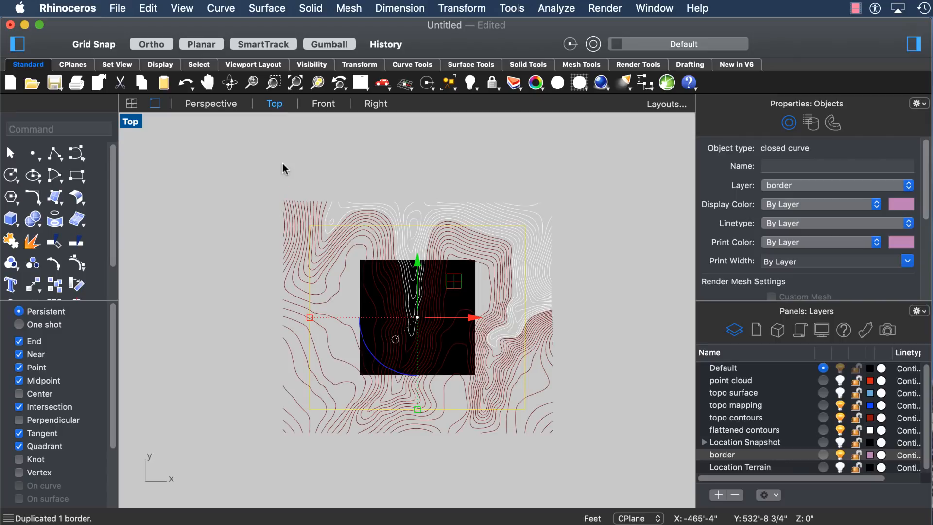
{"action": "type", "text": "Trim"}
{"action": "key", "text": "Return"}
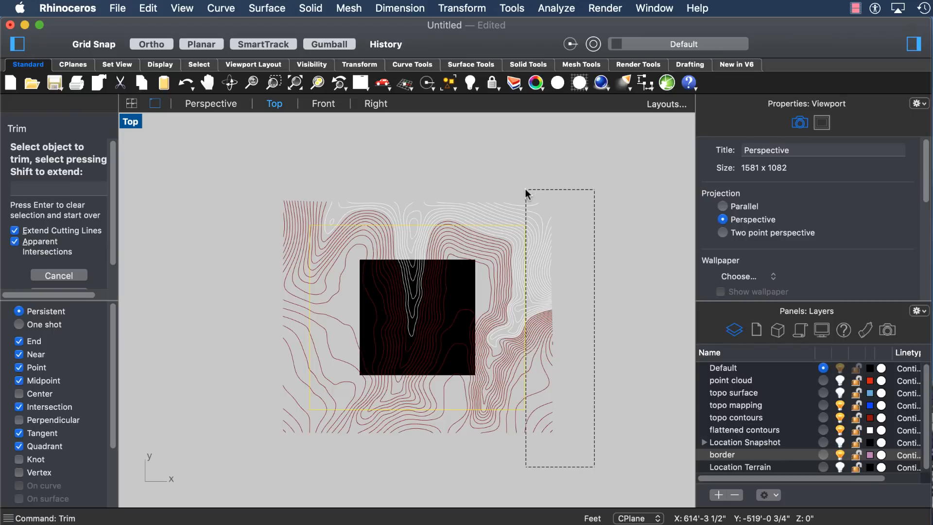
{"action": "left_click_drag", "start_coordinate": [526, 193], "coordinate": [255, 491]}
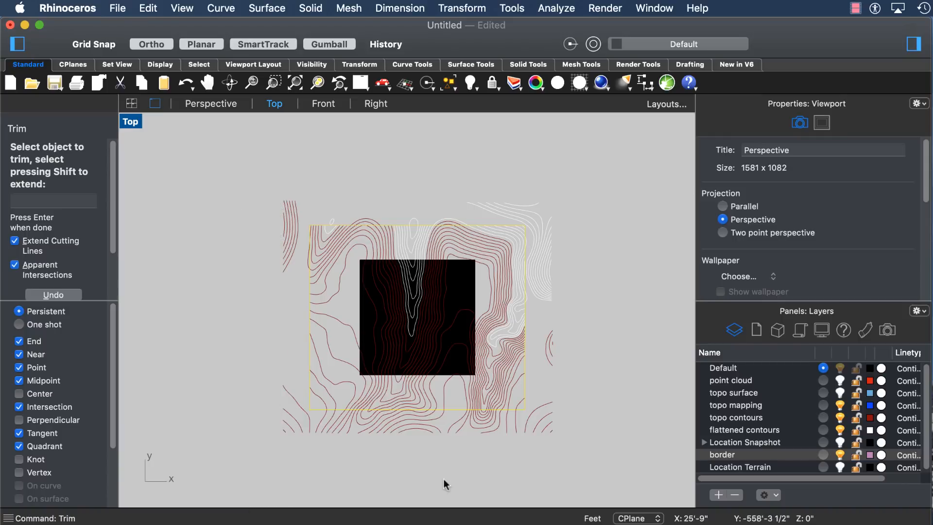
{"action": "left_click_drag", "start_coordinate": [587, 458], "coordinate": [275, 416]}
Trim the remaining contour pieces that extend past the upper edge of the border rectangle, in both contour sets.
{"action": "scroll", "coordinate": [486, 202], "scroll_direction": "up", "scroll_amount": 6}
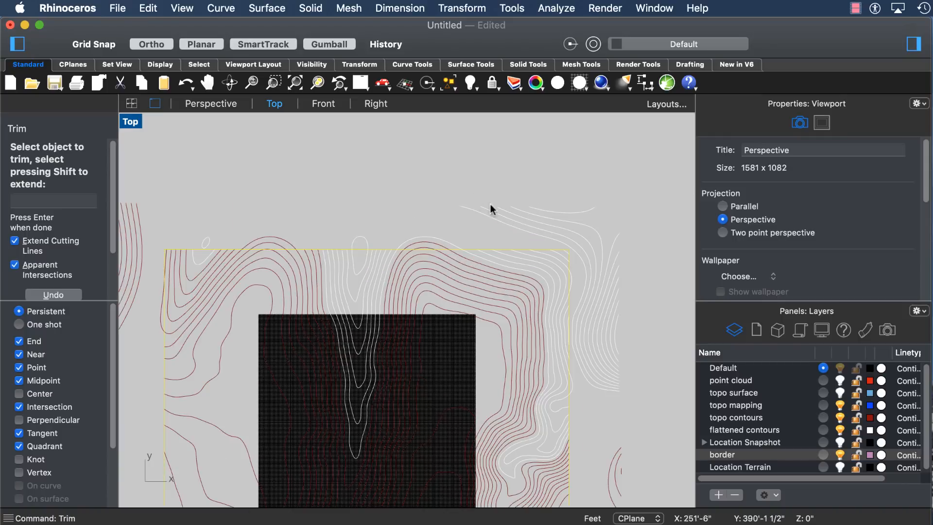
{"action": "left_click_drag", "start_coordinate": [664, 236], "coordinate": [203, 181]}
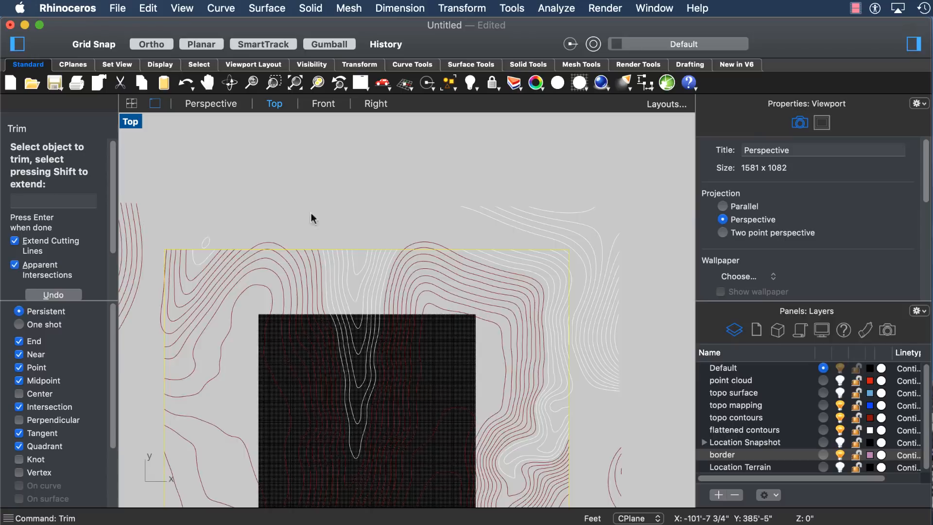
{"action": "scroll", "coordinate": [364, 228], "scroll_direction": "up", "scroll_amount": 5}
{"action": "left_click_drag", "start_coordinate": [601, 253], "coordinate": [452, 271]}
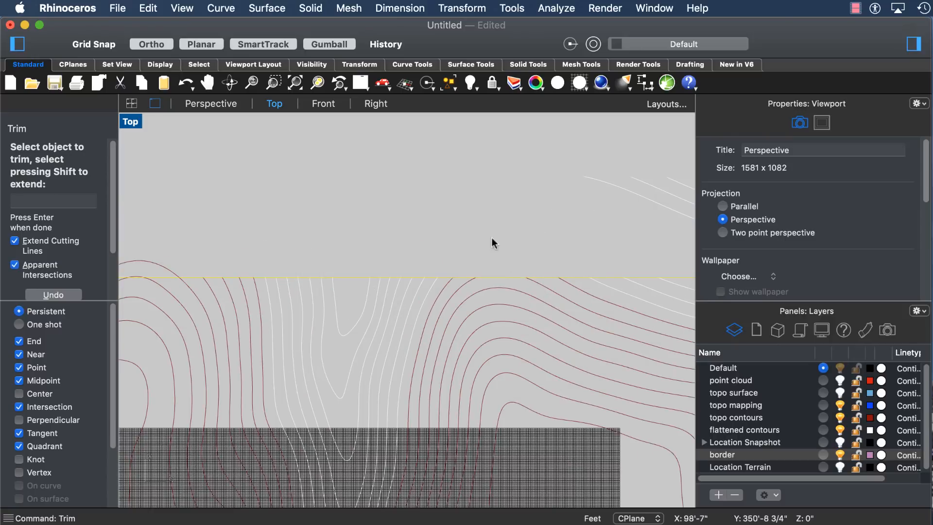
{"action": "scroll", "coordinate": [491, 242], "scroll_direction": "up", "scroll_amount": 5}
{"action": "scroll", "coordinate": [539, 235], "scroll_direction": "down", "scroll_amount": 5}
{"action": "left_click_drag", "start_coordinate": [544, 230], "coordinate": [203, 231]}
{"action": "scroll", "coordinate": [467, 260], "scroll_direction": "up", "scroll_amount": 5}
{"action": "left_click", "coordinate": [439, 269]}
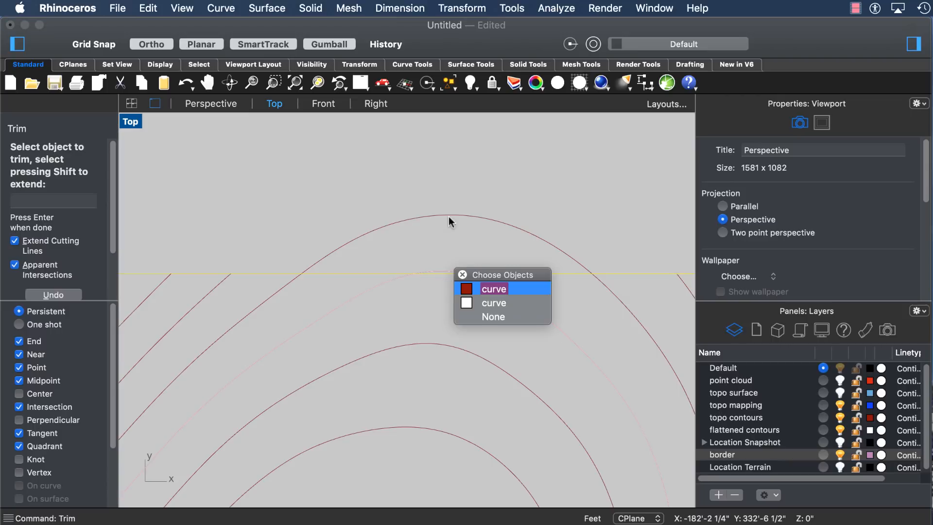
{"action": "left_click", "coordinate": [481, 287]}
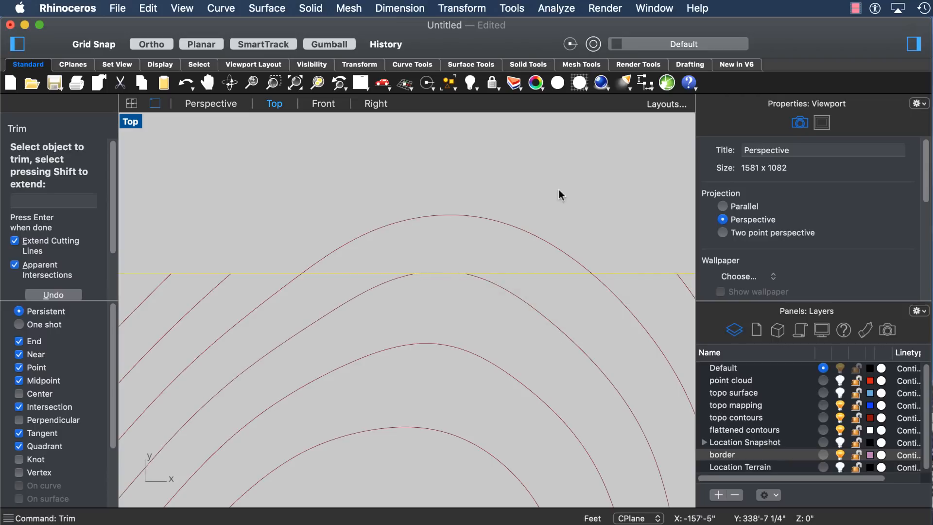
Trim the contour that bulges past the left edge of the border rectangle.
{"action": "scroll", "coordinate": [430, 222], "scroll_direction": "down", "scroll_amount": 8}
{"action": "scroll", "coordinate": [372, 185], "scroll_direction": "up", "scroll_amount": 5}
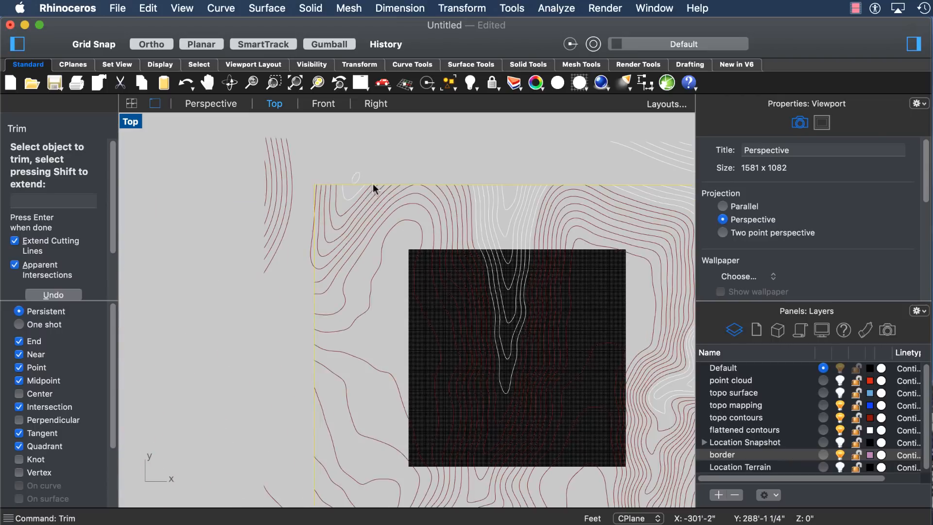
{"action": "left_click", "coordinate": [276, 223]}
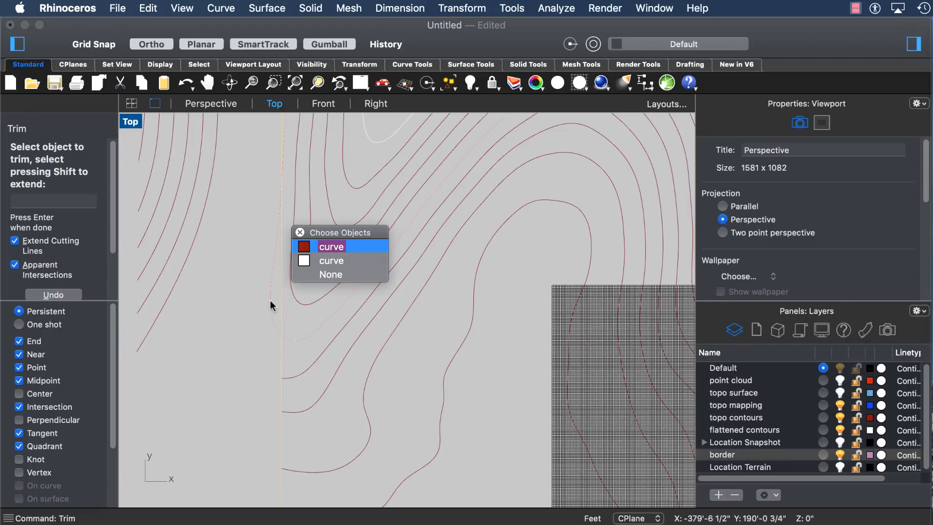
{"action": "left_click", "coordinate": [317, 251]}
{"action": "scroll", "coordinate": [270, 296], "scroll_direction": "down", "scroll_amount": 6}
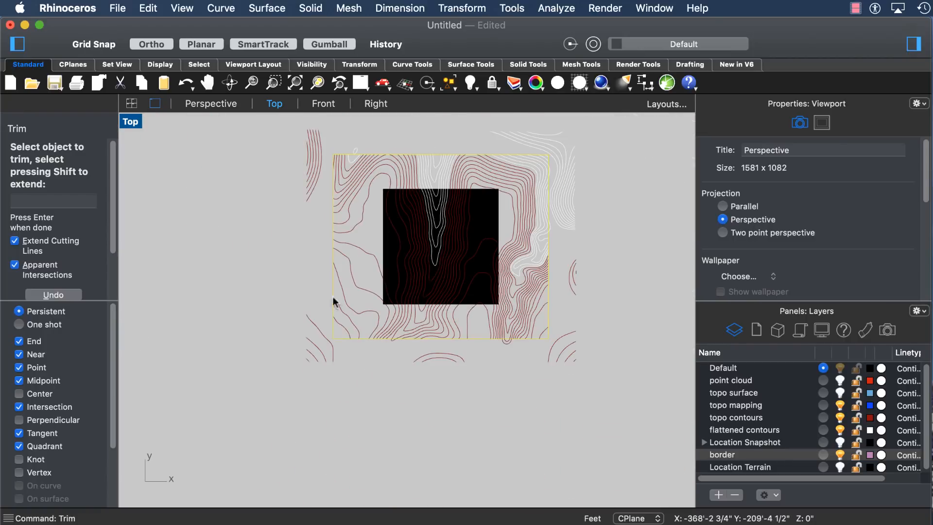
Trim the contour loops that extend below the lower edge of the border rectangle.
{"action": "scroll", "coordinate": [497, 367], "scroll_direction": "up", "scroll_amount": 5}
{"action": "scroll", "coordinate": [511, 287], "scroll_direction": "up", "scroll_amount": 3}
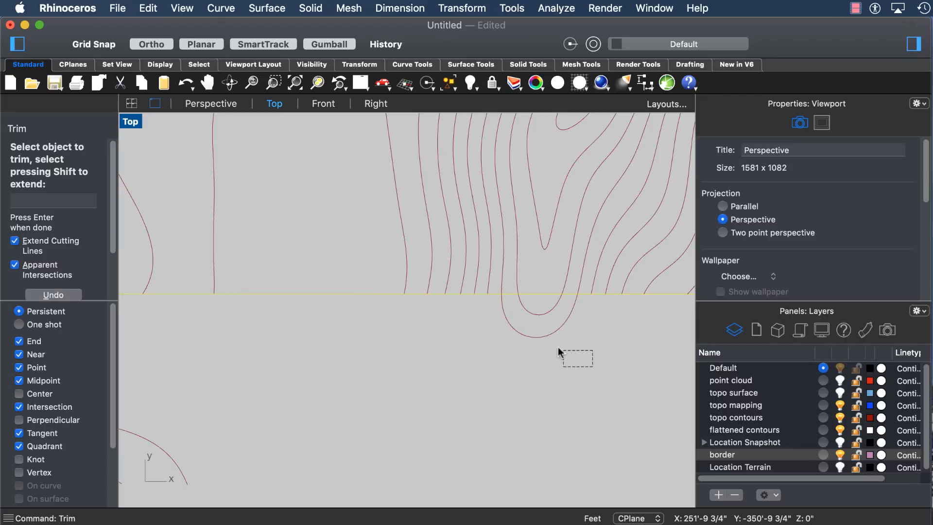
{"action": "scroll", "coordinate": [437, 308], "scroll_direction": "down", "scroll_amount": 4}
{"action": "scroll", "coordinate": [353, 313], "scroll_direction": "up", "scroll_amount": 4}
{"action": "left_click_drag", "start_coordinate": [348, 292], "coordinate": [285, 251]}
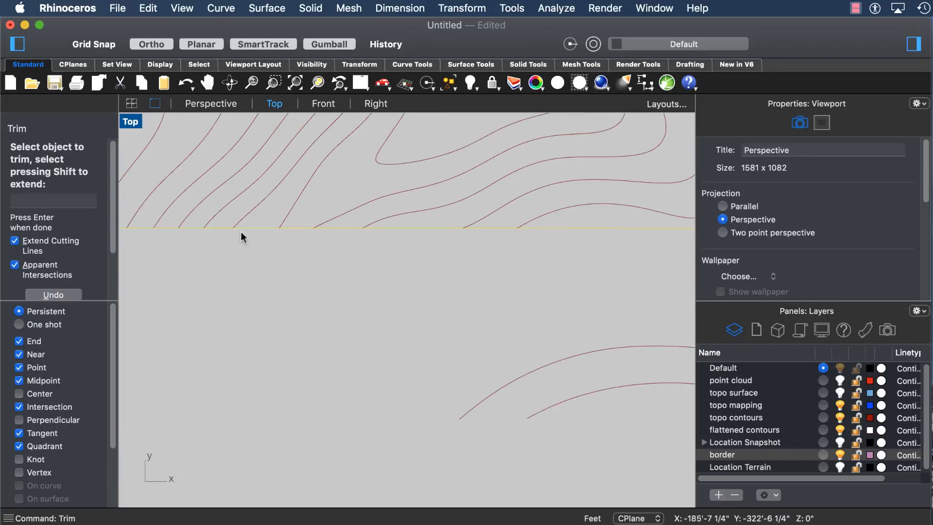
Trim the contour that bulges past the right edge of the border rectangle and finish the Trim command.
{"action": "scroll", "coordinate": [291, 260], "scroll_direction": "down", "scroll_amount": 5}
{"action": "scroll", "coordinate": [403, 253], "scroll_direction": "up", "scroll_amount": 10}
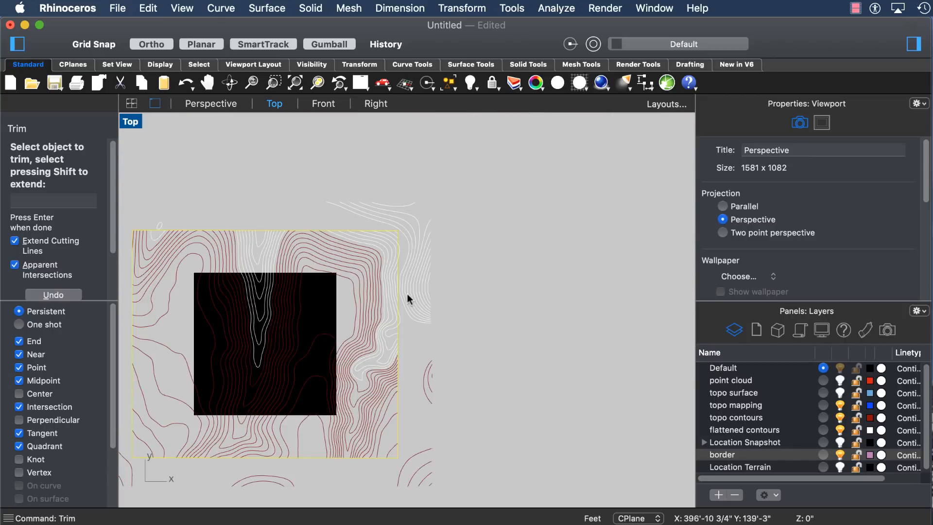
{"action": "scroll", "coordinate": [397, 194], "scroll_direction": "down", "scroll_amount": 3}
{"action": "scroll", "coordinate": [394, 194], "scroll_direction": "up", "scroll_amount": 3}
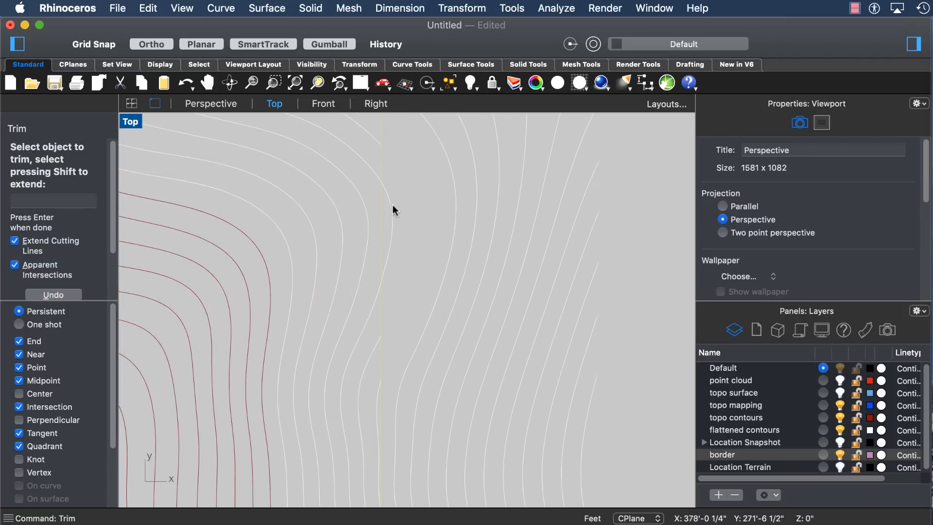
{"action": "left_click", "coordinate": [392, 205]}
{"action": "left_click", "coordinate": [399, 228]}
{"action": "scroll", "coordinate": [419, 184], "scroll_direction": "down", "scroll_amount": 6}
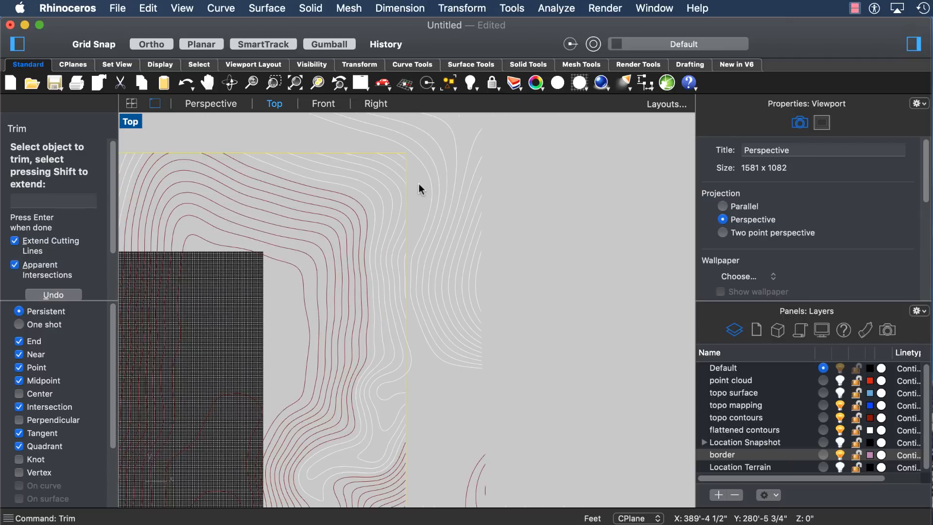
{"action": "scroll", "coordinate": [237, 176], "scroll_direction": "up", "scroll_amount": 8}
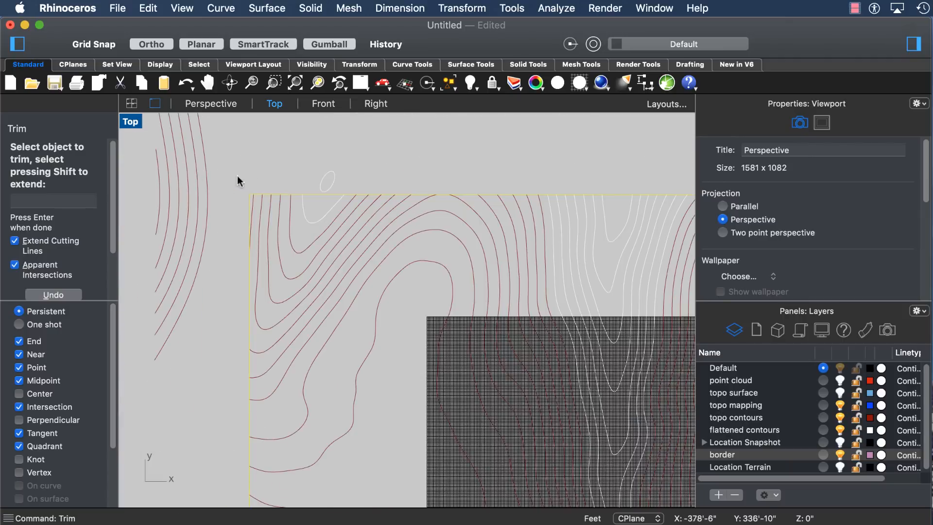
{"action": "scroll", "coordinate": [232, 199], "scroll_direction": "down", "scroll_amount": 10}
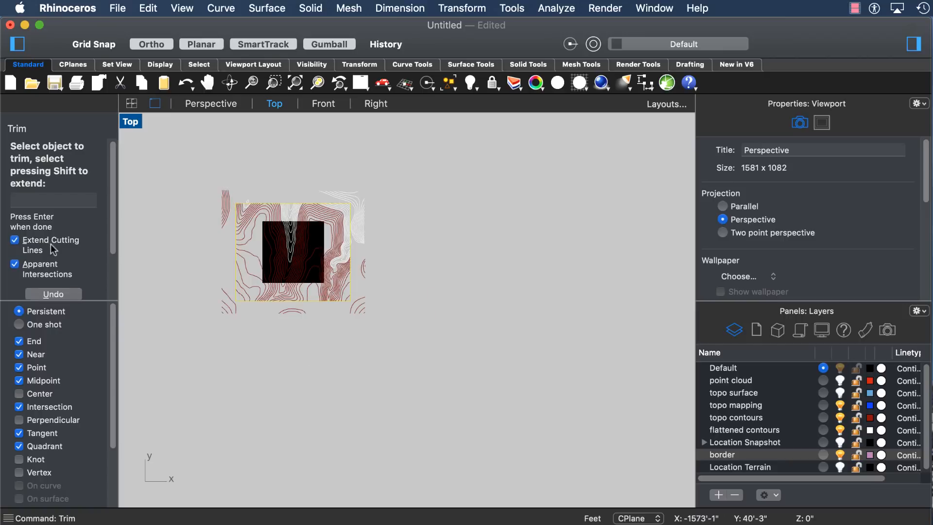
{"action": "scroll", "coordinate": [53, 248], "scroll_direction": "down", "scroll_amount": 5}
{"action": "left_click", "coordinate": [71, 280]}
{"action": "scroll", "coordinate": [244, 186], "scroll_direction": "up", "scroll_amount": 3}
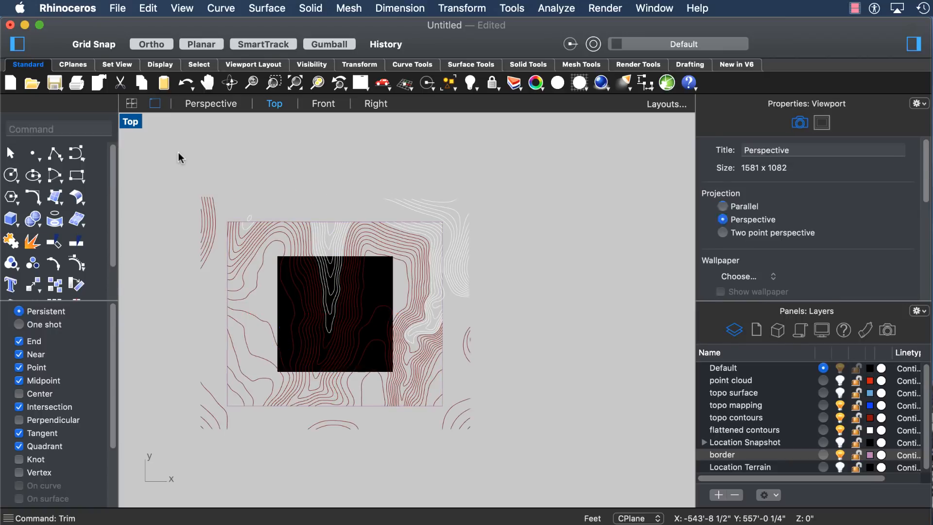
Delete all leftover contour pieces lying outside the border rectangle on every side, including the small closed loop above its upper edge.
{"action": "left_click_drag", "start_coordinate": [176, 156], "coordinate": [220, 448]}
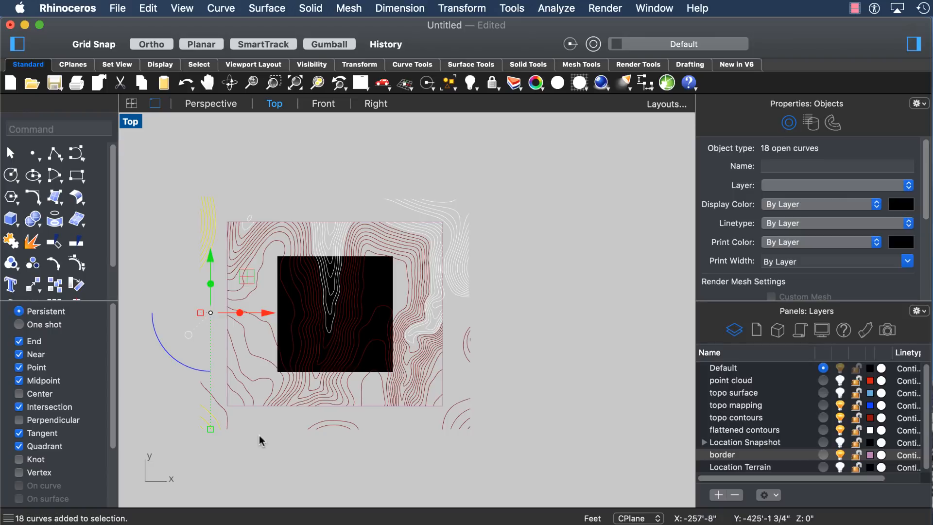
{"action": "key", "text": "Delete"}
{"action": "left_click_drag", "start_coordinate": [479, 443], "coordinate": [192, 423]}
{"action": "key", "text": "Delete"}
{"action": "left_click_drag", "start_coordinate": [574, 440], "coordinate": [446, 150]}
{"action": "key", "text": "Delete"}
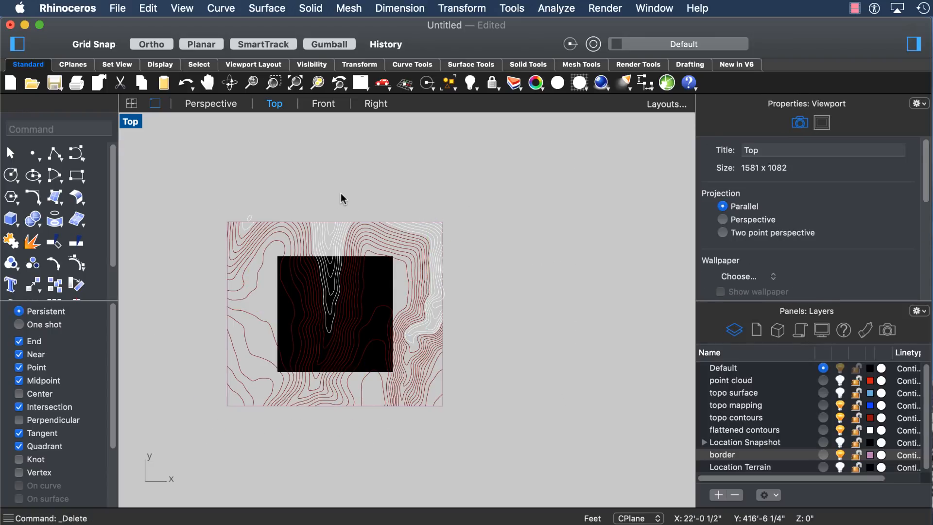
{"action": "left_click_drag", "start_coordinate": [342, 193], "coordinate": [199, 216]}
{"action": "key", "text": "Delete"}
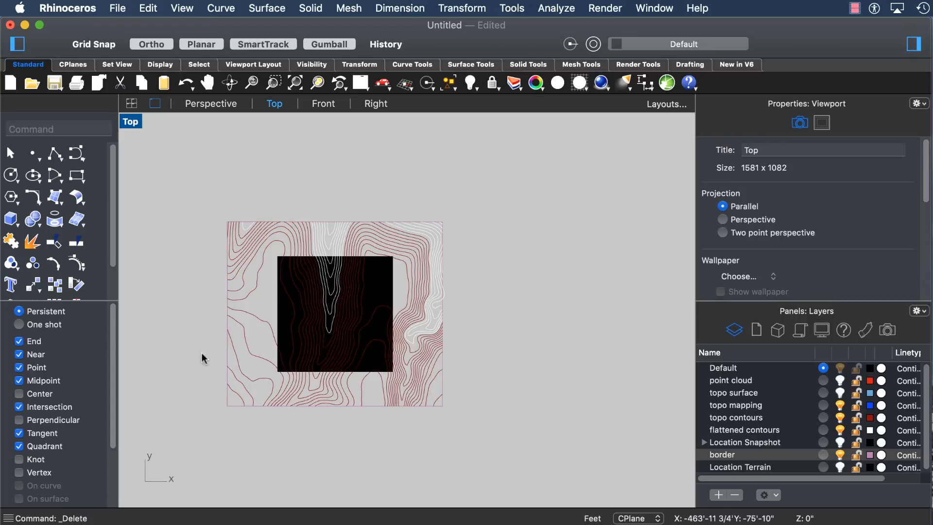
Check the trimmed contours in the perspective view and hide the topo contours layer, keeping the flattened contours shown.
{"action": "left_click", "coordinate": [209, 104]}
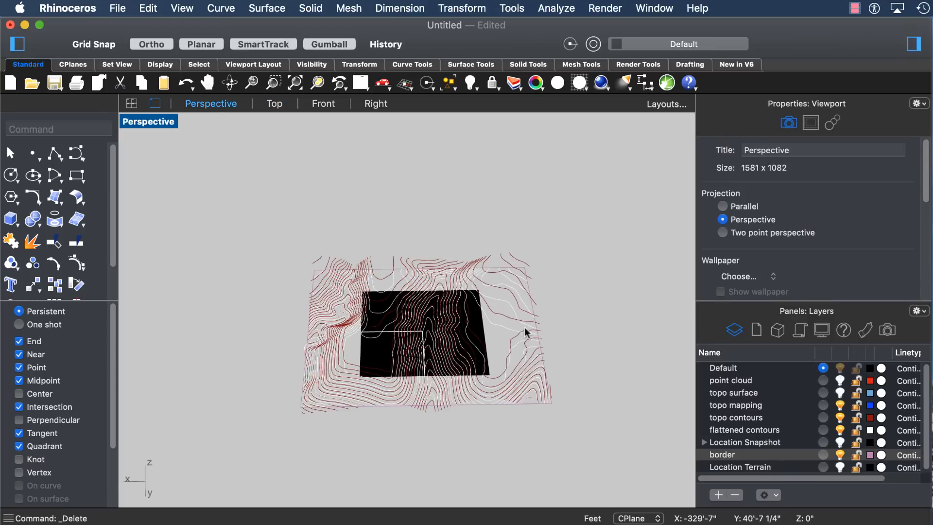
{"action": "mouse_move", "coordinate": [523, 328]}
{"action": "right_mouse_down"}
{"action": "mouse_move", "coordinate": [538, 319]}
{"action": "mouse_move", "coordinate": [485, 281]}
{"action": "mouse_move", "coordinate": [435, 293]}
{"action": "mouse_move", "coordinate": [401, 325]}
{"action": "mouse_move", "coordinate": [479, 360]}
{"action": "mouse_move", "coordinate": [532, 331]}
{"action": "right_mouse_up"}
{"action": "left_click", "coordinate": [839, 430]}
{"action": "left_click", "coordinate": [839, 430]}
{"action": "left_click", "coordinate": [840, 418]}
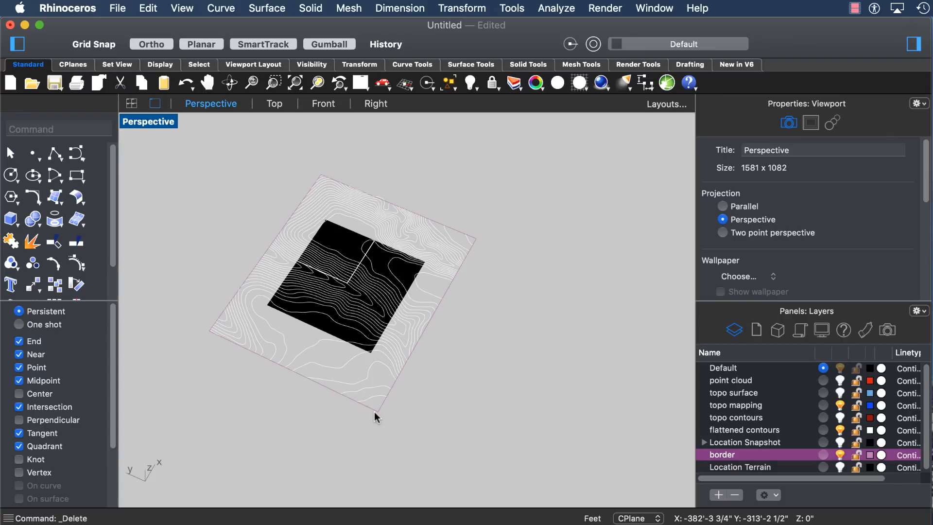
Show the topo surface layer, hide the flattened contours layer and view the surface against the border curve.
{"action": "left_click", "coordinate": [839, 392]}
{"action": "right_click_drag", "start_coordinate": [500, 369], "coordinate": [419, 324]}
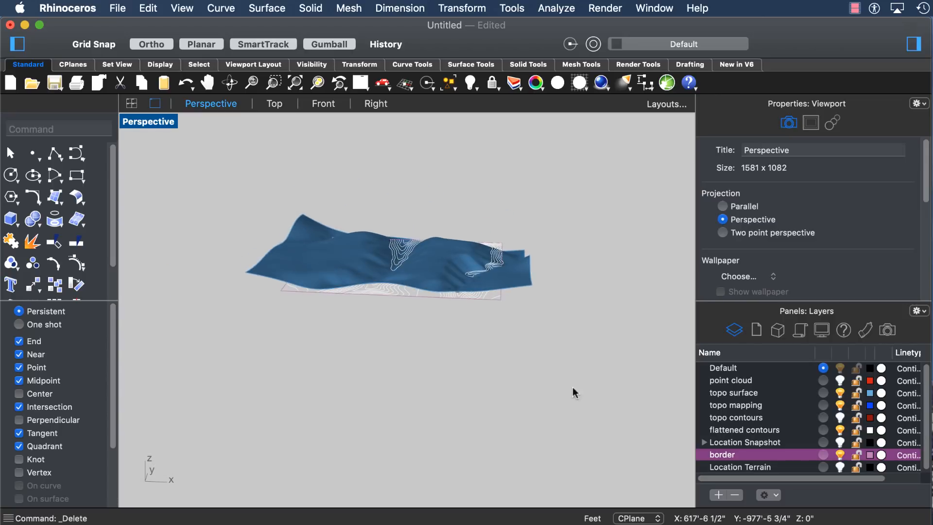
{"action": "left_click", "coordinate": [839, 430]}
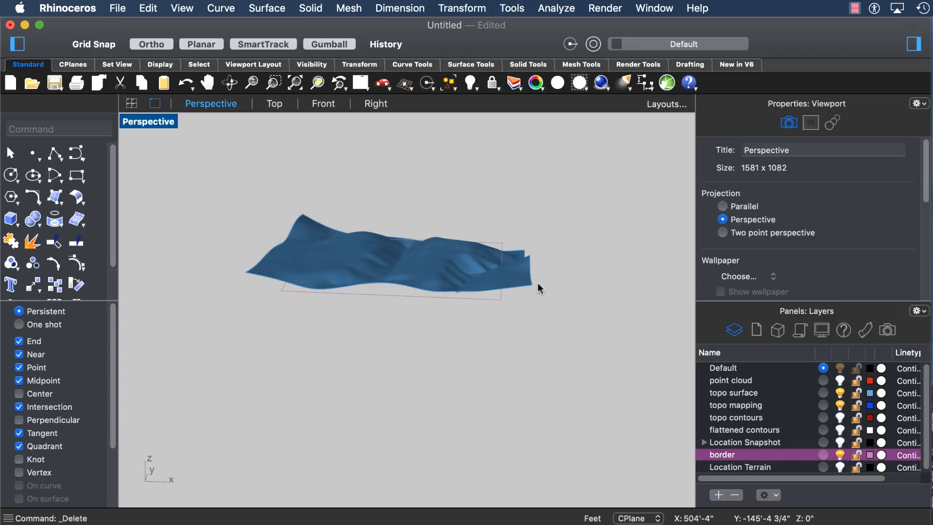
{"action": "right_click_drag", "start_coordinate": [537, 285], "coordinate": [355, 281]}
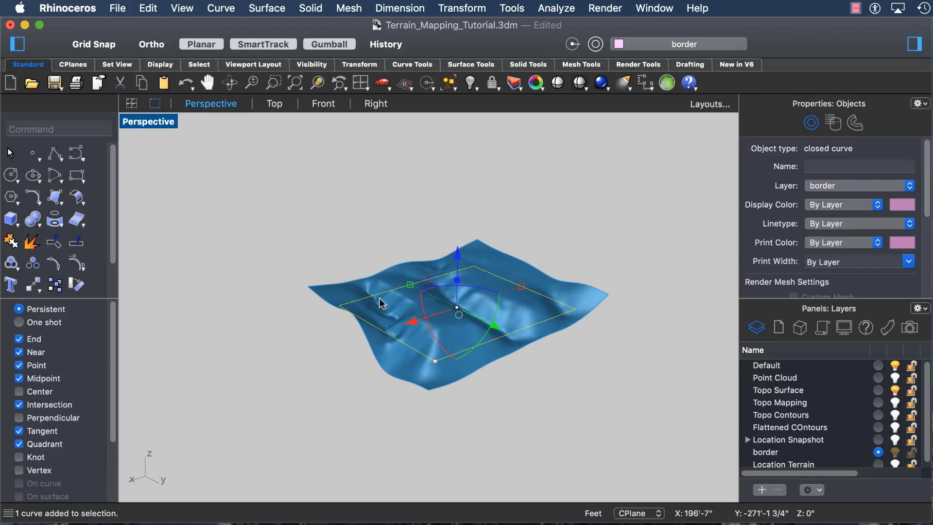
{"action": "right_click_drag", "start_coordinate": [356, 300], "coordinate": [358, 301]}
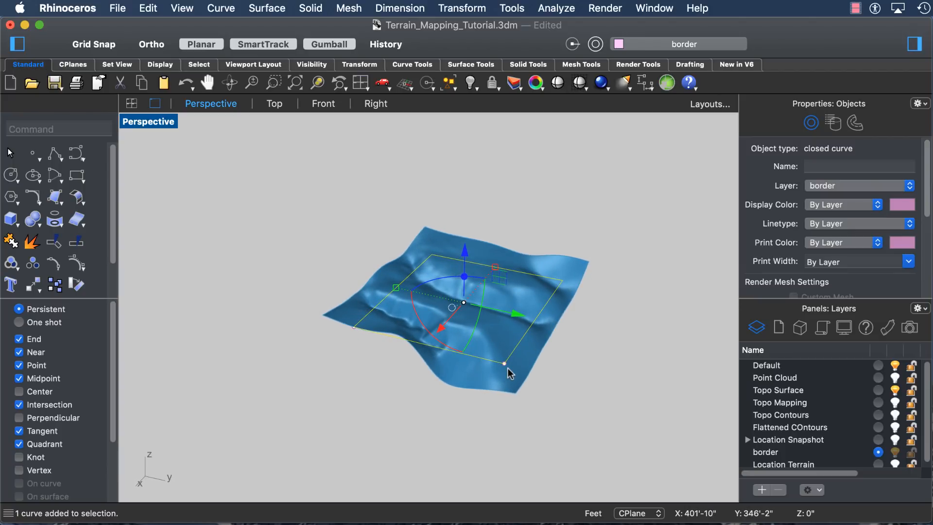
Hide the Topo Surface layer and show the Topo Contours layer with the border curve.
{"action": "left_click", "coordinate": [894, 390]}
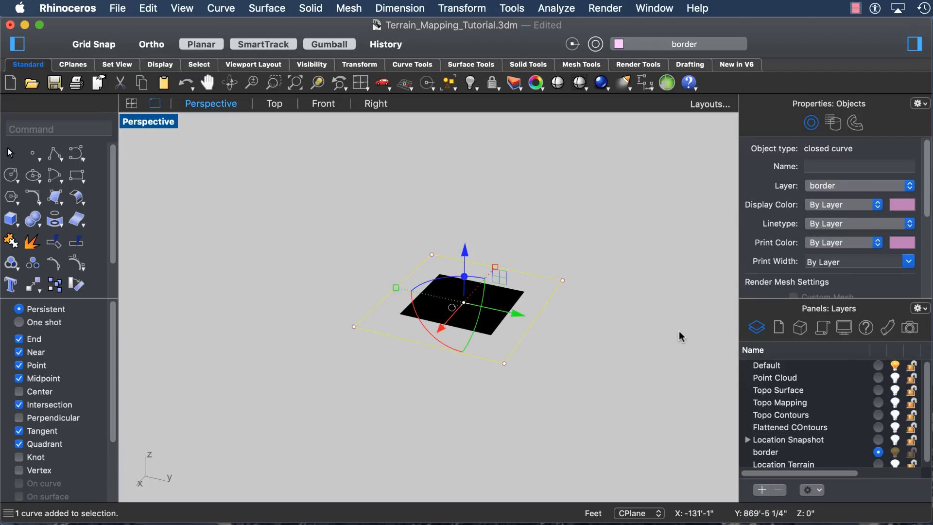
{"action": "left_click", "coordinate": [895, 415]}
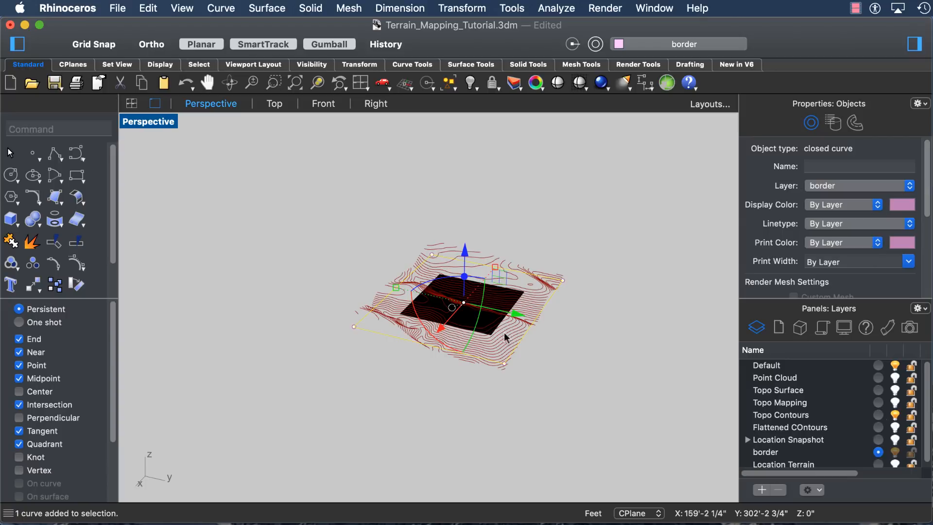
{"action": "scroll", "coordinate": [407, 374], "scroll_direction": "down", "scroll_amount": 10}
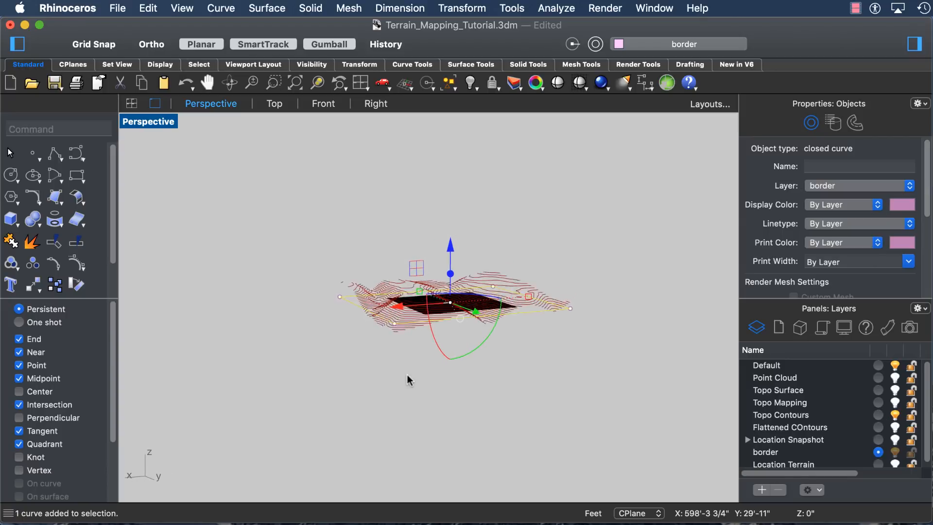
{"action": "scroll", "coordinate": [407, 374], "scroll_direction": "up", "scroll_amount": 3}
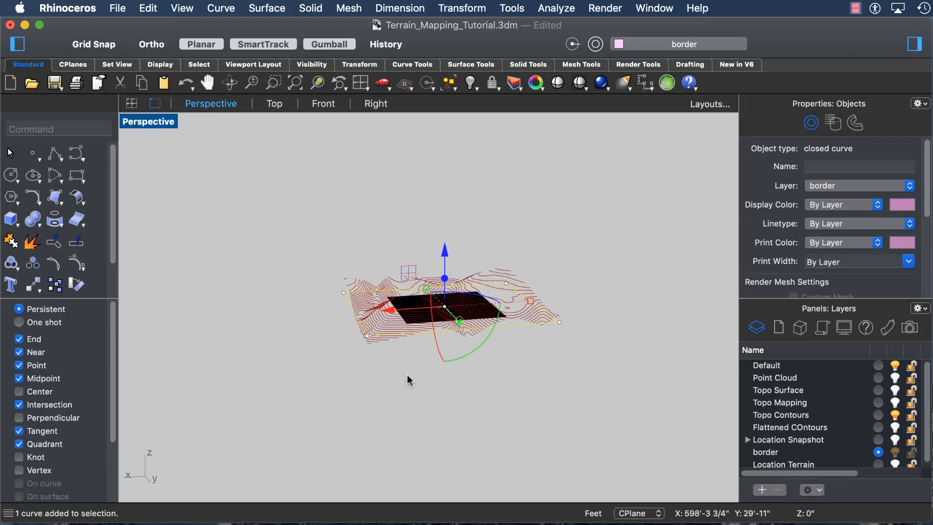
In the front view, move the border curve straight down from its endpoint to the end of the lowest contour, then return to perspective.
{"action": "left_click", "coordinate": [322, 106]}
{"action": "scroll", "coordinate": [447, 333], "scroll_direction": "up", "scroll_amount": 6}
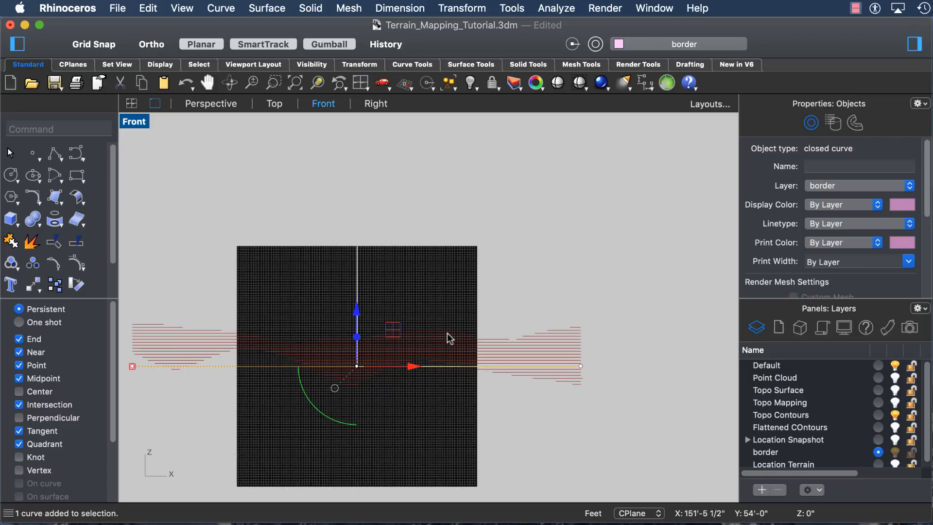
{"action": "scroll", "coordinate": [454, 363], "scroll_direction": "down", "scroll_amount": 2}
{"action": "scroll", "coordinate": [560, 372], "scroll_direction": "up", "scroll_amount": 1}
{"action": "scroll", "coordinate": [561, 376], "scroll_direction": "up", "scroll_amount": 2}
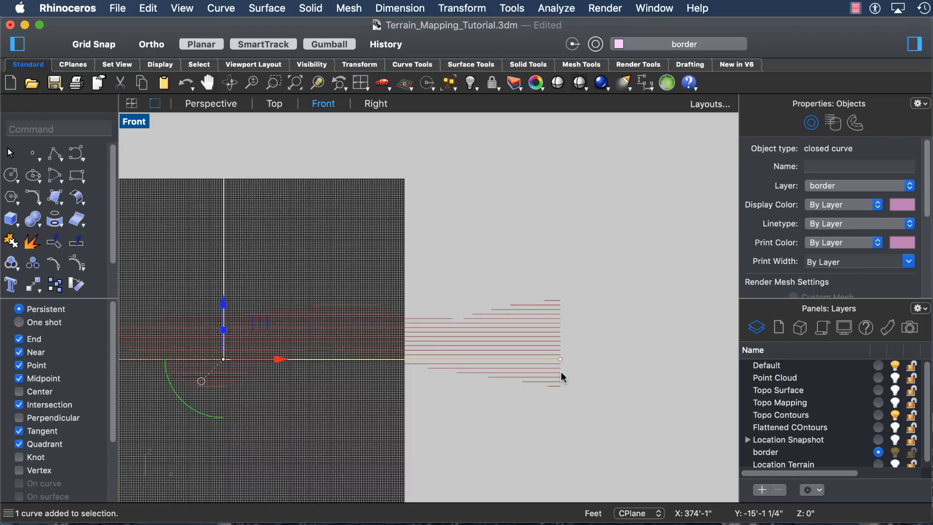
{"action": "type", "text": "move"}
{"action": "key", "text": "Return"}
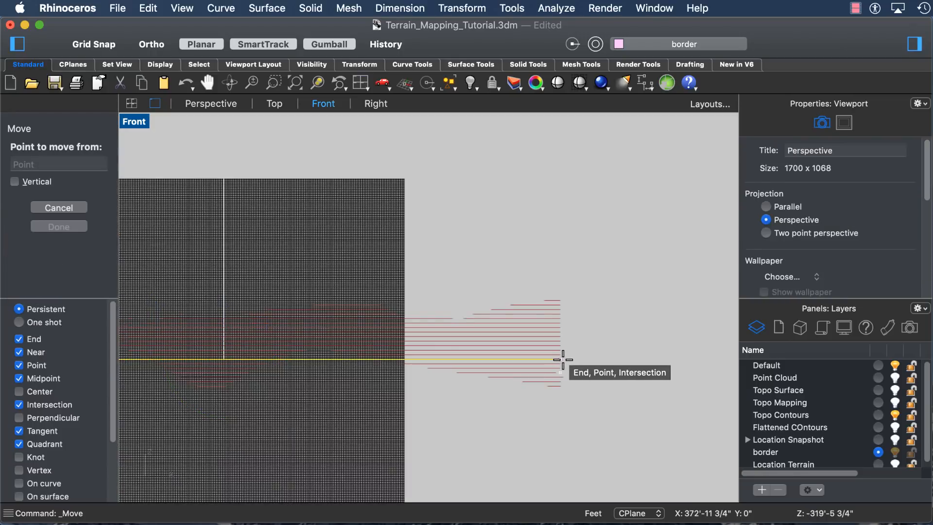
{"action": "left_click", "coordinate": [562, 359]}
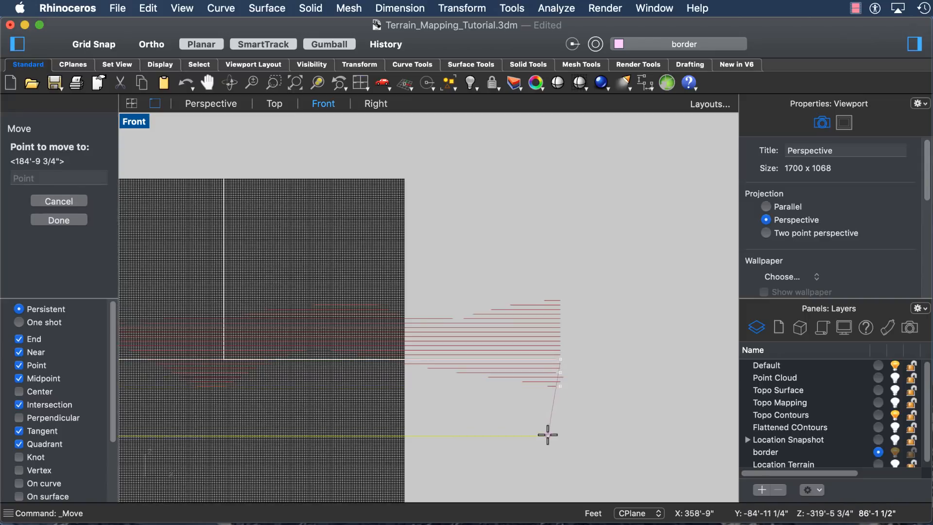
{"action": "left_click", "coordinate": [561, 390]}
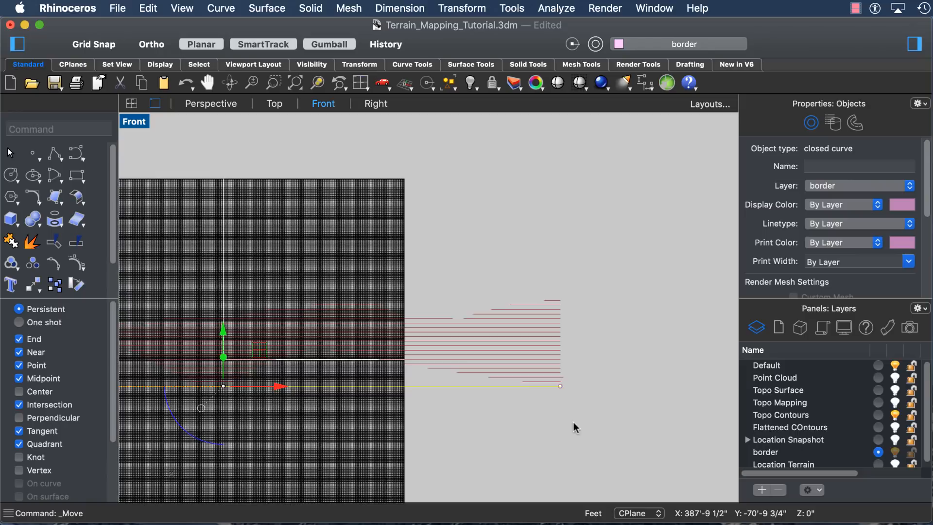
{"action": "scroll", "coordinate": [572, 425], "scroll_direction": "down", "scroll_amount": 3}
{"action": "left_click", "coordinate": [205, 103]}
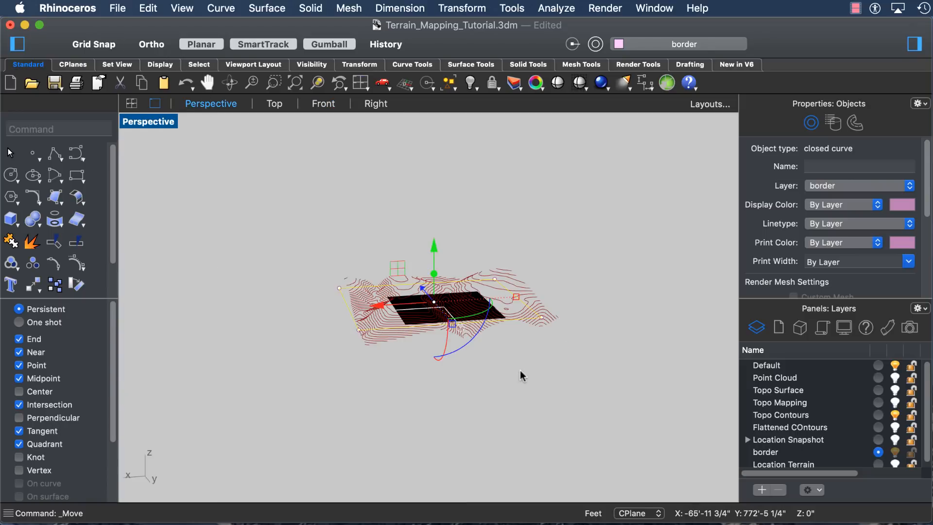
Compare the border curve with the contours, hide the Topo Contours layer and show the Topo Surface layer.
{"action": "mouse_move", "coordinate": [521, 371]}
{"action": "right_mouse_down"}
{"action": "mouse_move", "coordinate": [522, 340]}
{"action": "mouse_move", "coordinate": [507, 373]}
{"action": "right_mouse_up"}
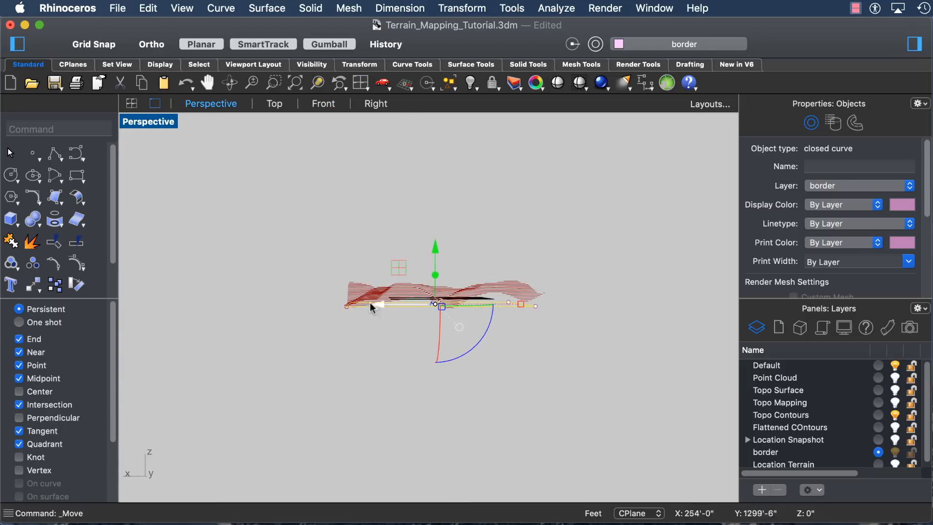
{"action": "scroll", "coordinate": [365, 290], "scroll_direction": "up", "scroll_amount": 6}
{"action": "right_click_drag", "start_coordinate": [343, 330], "coordinate": [403, 375]}
{"action": "mouse_move", "coordinate": [499, 445]}
{"action": "right_mouse_down"}
{"action": "mouse_move", "coordinate": [501, 413]}
{"action": "mouse_move", "coordinate": [492, 452]}
{"action": "right_mouse_up"}
{"action": "scroll", "coordinate": [500, 446], "scroll_direction": "down", "scroll_amount": 3}
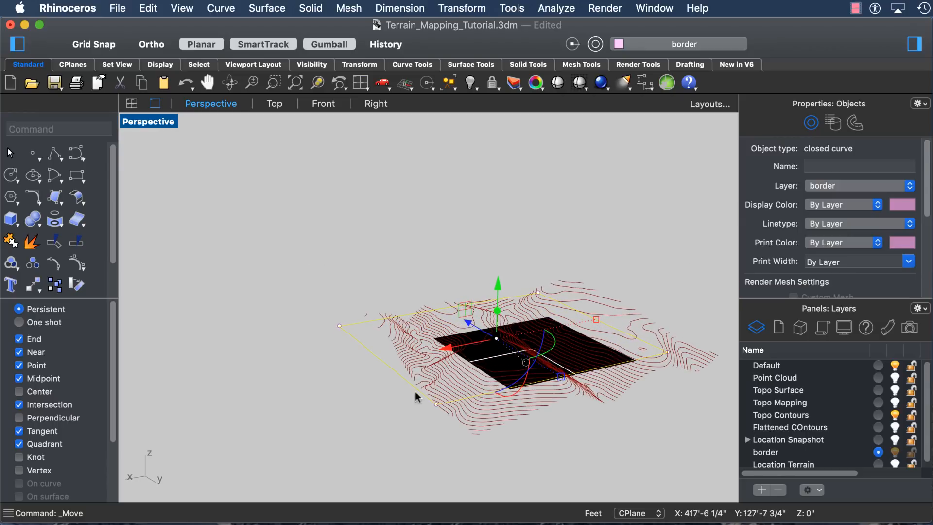
{"action": "scroll", "coordinate": [489, 453], "scroll_direction": "down", "scroll_amount": 3}
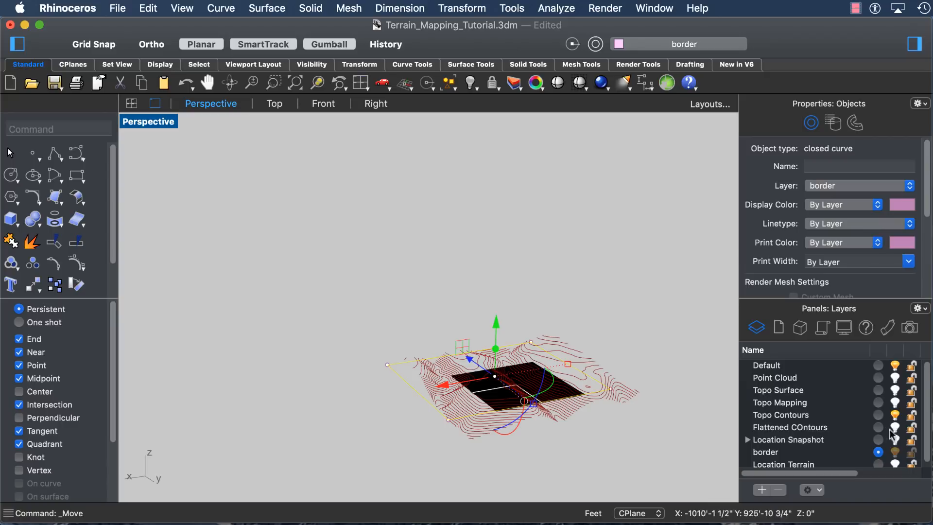
{"action": "left_click", "coordinate": [894, 416]}
{"action": "left_click", "coordinate": [894, 390]}
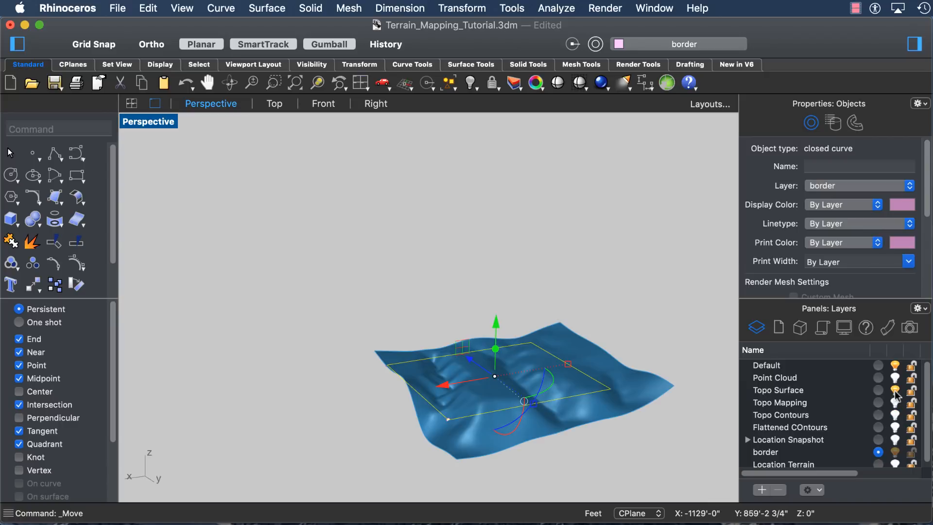
Move the border curve horizontally along the Y direction until it sits inside the topo surface's outline.
{"action": "scroll", "coordinate": [372, 265], "scroll_direction": "right", "scroll_amount": 15}
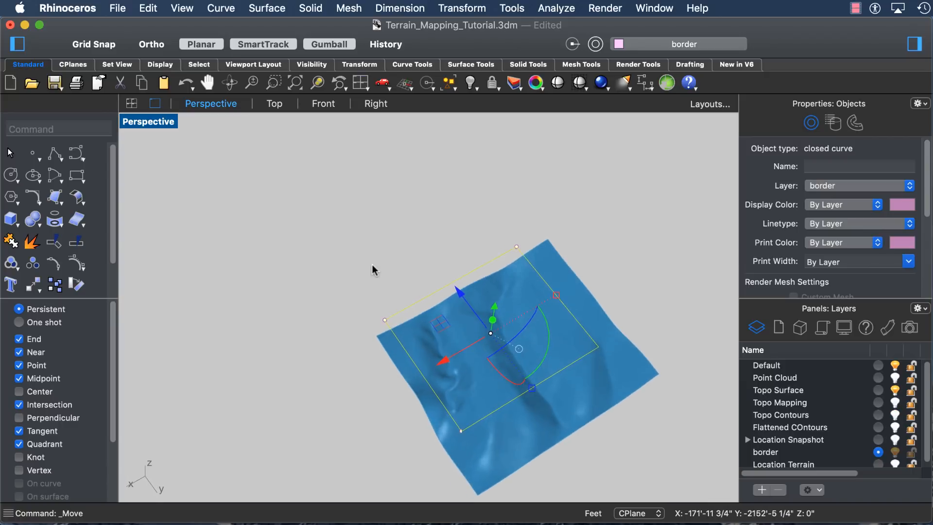
{"action": "left_click_drag", "start_coordinate": [412, 272], "coordinate": [459, 282]}
{"action": "scroll", "coordinate": [611, 392], "scroll_direction": "down", "scroll_amount": 2}
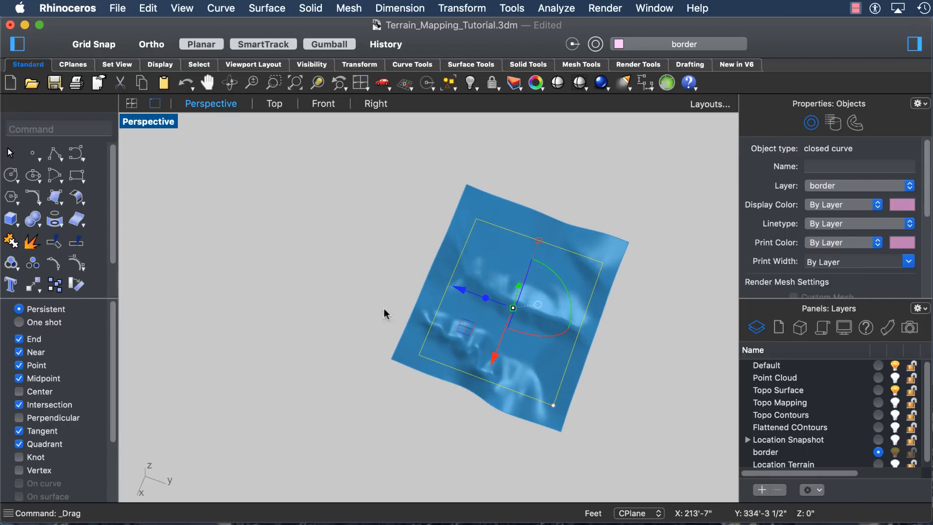
Draw a box on the border curve's opposite corners, tall enough to rise well above the topo surface.
{"action": "left_click", "coordinate": [13, 223]}
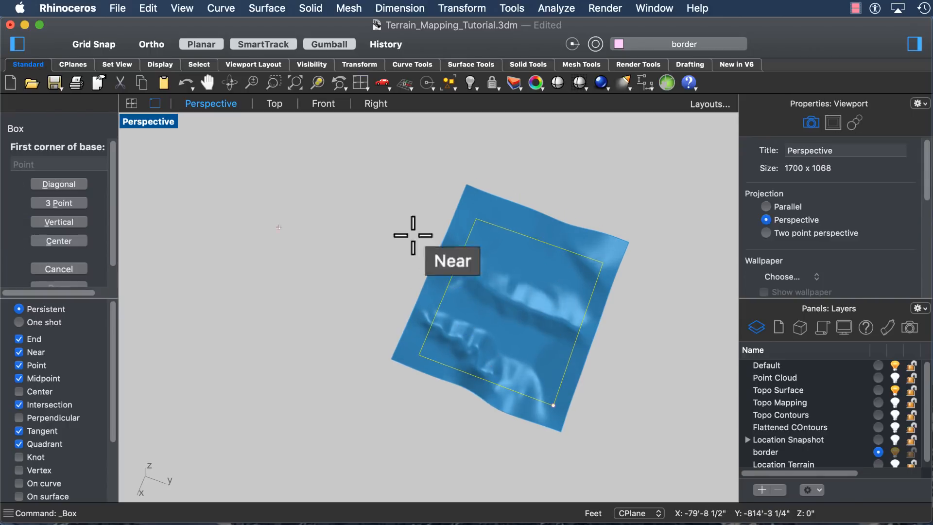
{"action": "scroll", "coordinate": [242, 376], "scroll_direction": "right", "scroll_amount": 10}
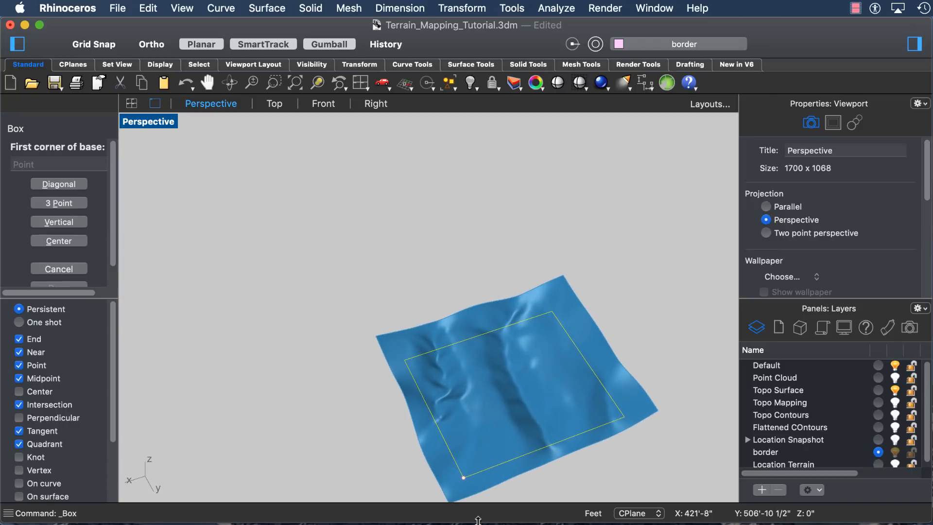
{"action": "left_click", "coordinate": [463, 478]}
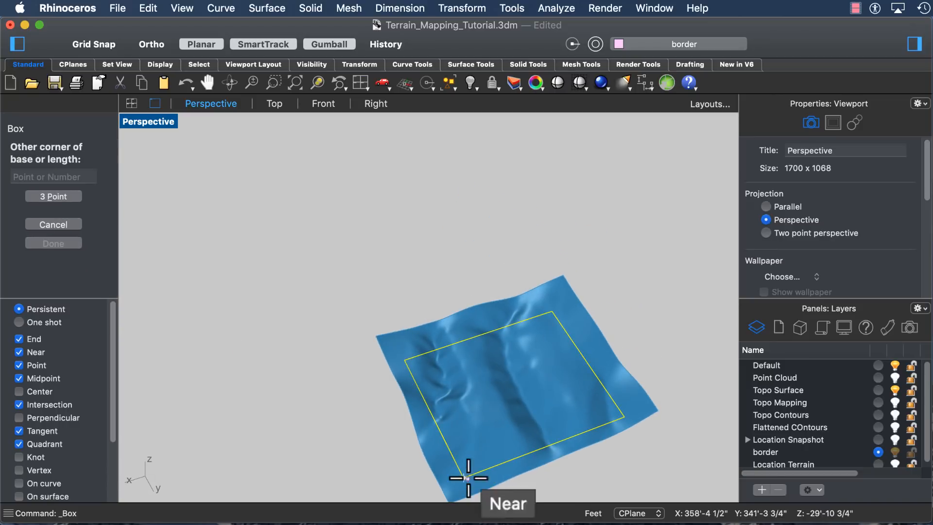
{"action": "left_click", "coordinate": [553, 311]}
{"action": "scroll", "coordinate": [556, 311], "scroll_direction": "up", "scroll_amount": 5}
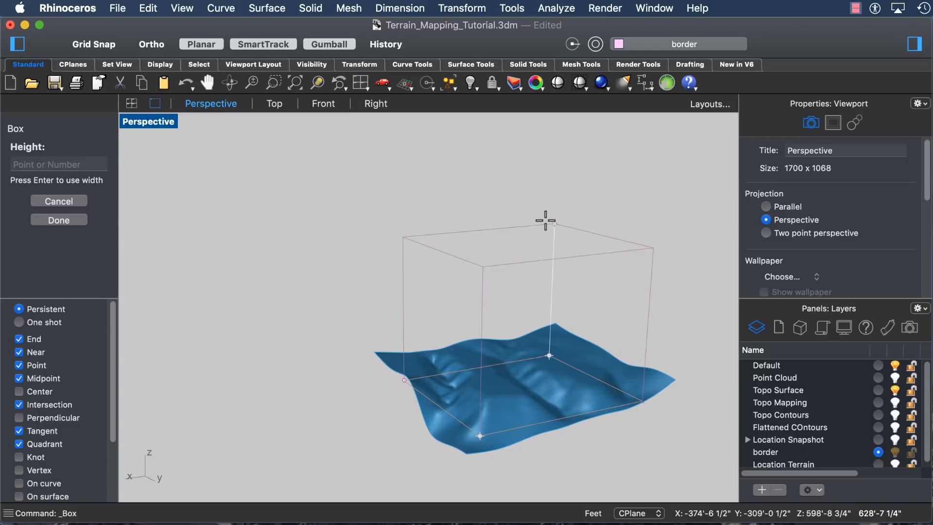
{"action": "left_click", "coordinate": [545, 255]}
{"action": "scroll", "coordinate": [626, 346], "scroll_direction": "down", "scroll_amount": 5}
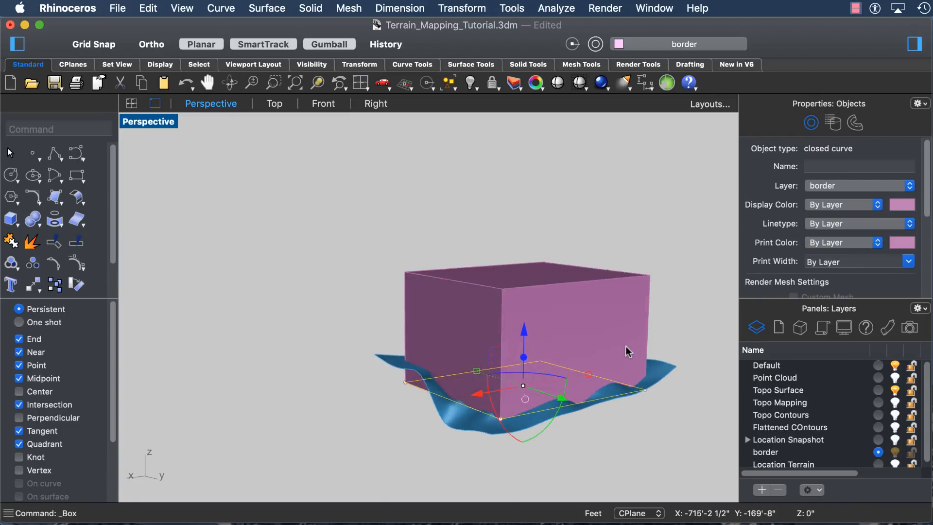
{"action": "left_click", "coordinate": [644, 447]}
Split the box with the topo surface using BooleanSplit, keeping Delete Input enabled.
{"action": "scroll", "coordinate": [573, 400], "scroll_direction": "right", "scroll_amount": 5}
{"action": "scroll", "coordinate": [573, 400], "scroll_direction": "right", "scroll_amount": 10}
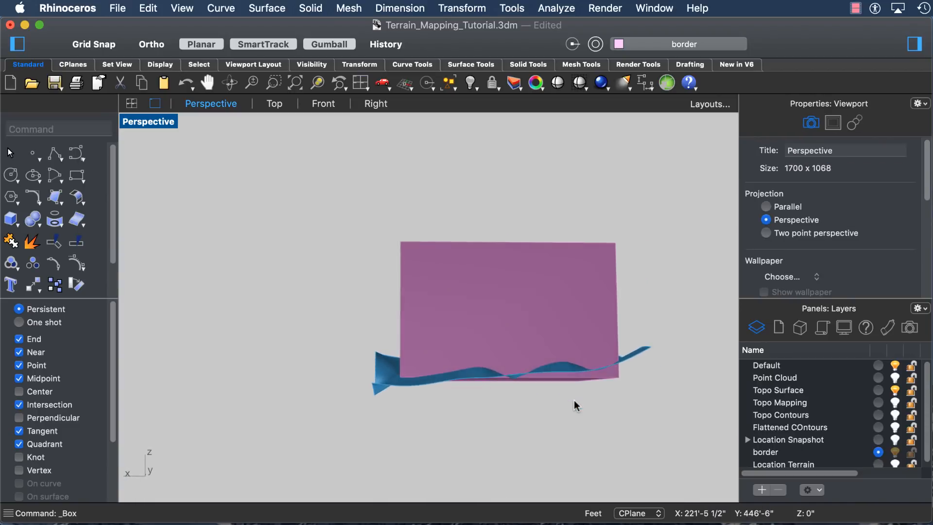
{"action": "scroll", "coordinate": [573, 400], "scroll_direction": "up", "scroll_amount": 10}
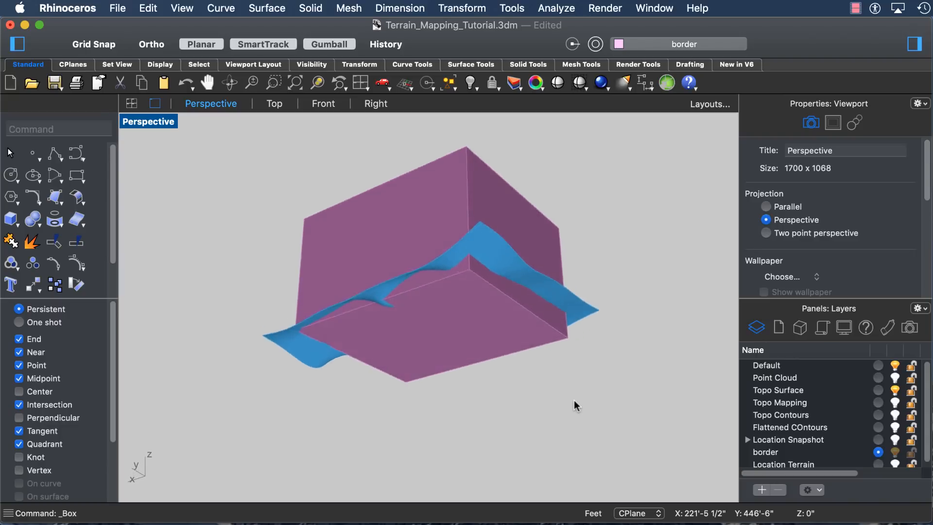
{"action": "left_click", "coordinate": [492, 362]}
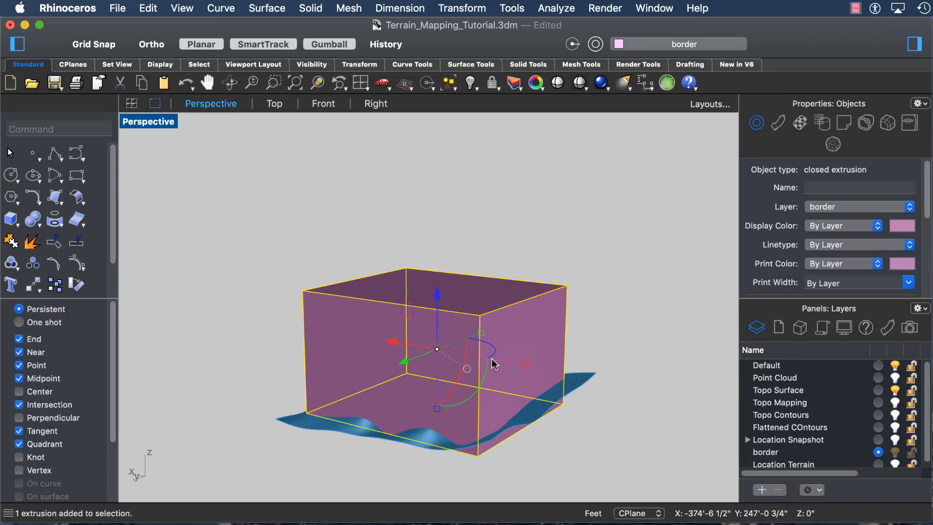
{"action": "type", "text": "Booleansplit"}
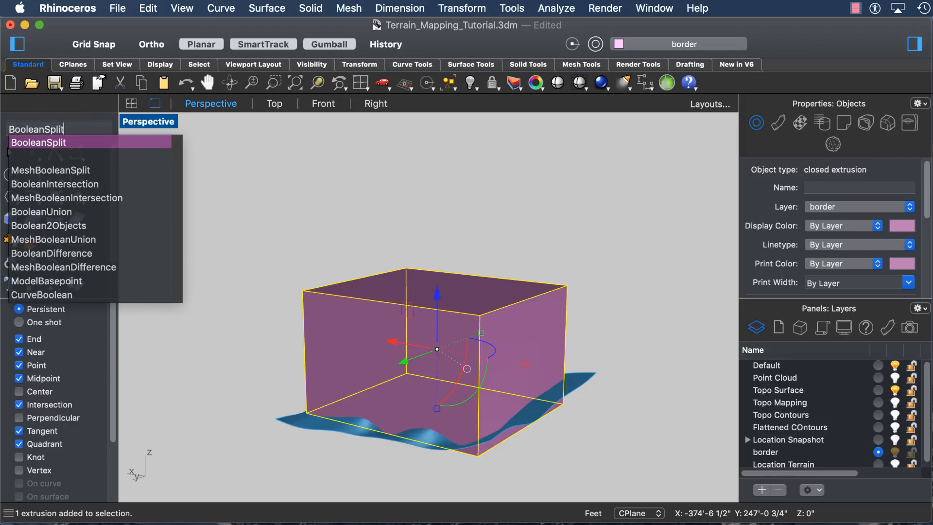
{"action": "key", "text": "Return"}
{"action": "left_click", "coordinate": [577, 382]}
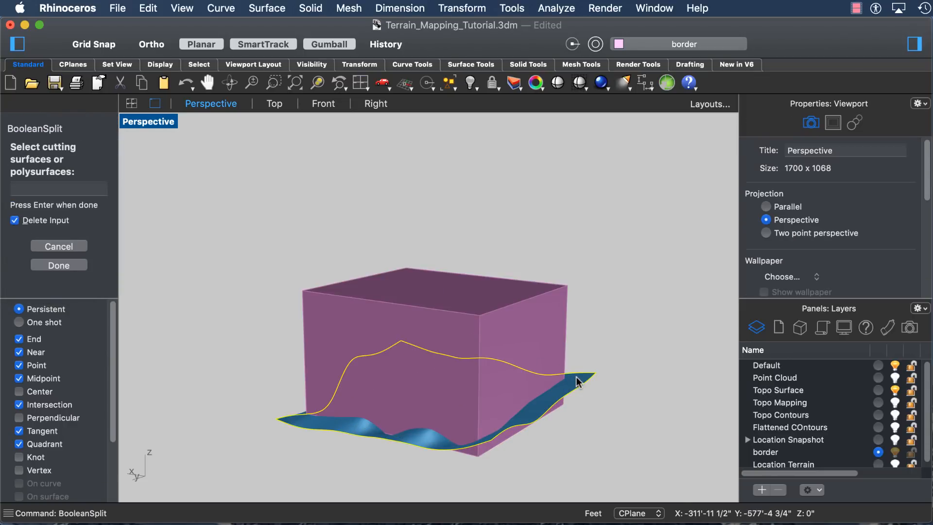
{"action": "key", "text": "Return"}
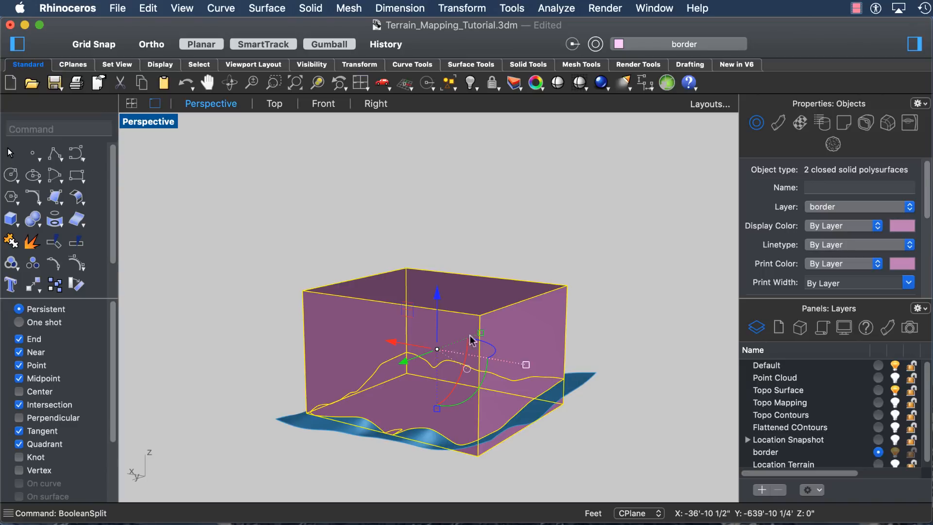
{"action": "left_click", "coordinate": [320, 225]}
Move the upper piece of the split box sideways off the terrain and hide the Topo Surface layer.
{"action": "right_click_drag", "start_coordinate": [332, 252], "coordinate": [334, 267]}
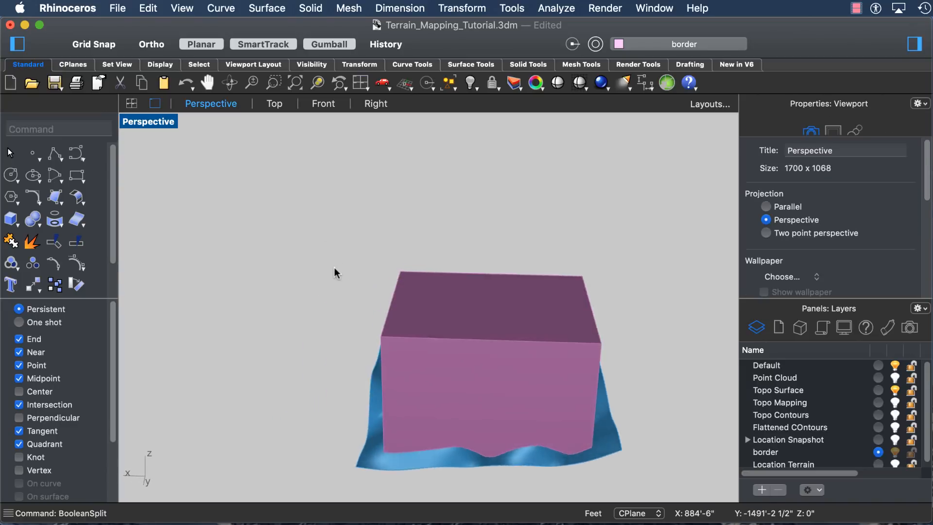
{"action": "scroll", "coordinate": [334, 267], "scroll_direction": "down", "scroll_amount": 2}
{"action": "left_click_drag", "start_coordinate": [499, 446], "coordinate": [575, 346]}
{"action": "scroll", "coordinate": [428, 337], "scroll_direction": "down", "scroll_amount": 3}
{"action": "left_click", "coordinate": [558, 335]}
{"action": "left_click", "coordinate": [397, 335]}
{"action": "left_click", "coordinate": [894, 390]}
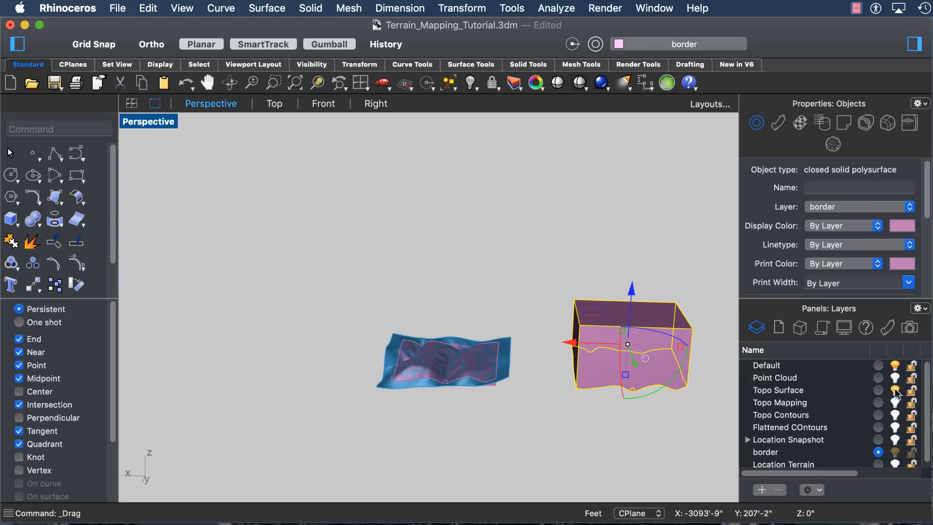
Examine the lower terrain solid from several angles beside the separated upper piece.
{"action": "left_click", "coordinate": [495, 378]}
{"action": "scroll", "coordinate": [463, 375], "scroll_direction": "up", "scroll_amount": 5}
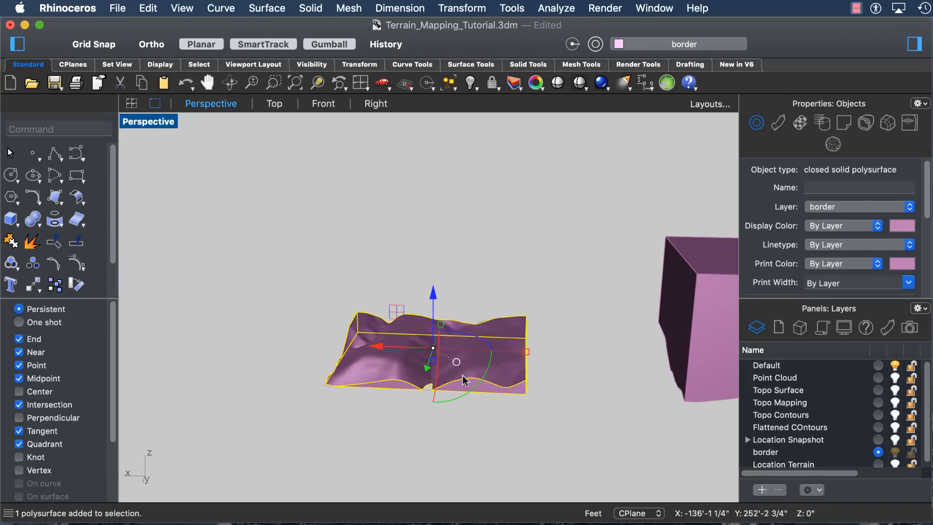
{"action": "left_click", "coordinate": [408, 456]}
{"action": "right_click_drag", "start_coordinate": [408, 457], "coordinate": [453, 419]}
{"action": "scroll", "coordinate": [477, 386], "scroll_direction": "up", "scroll_amount": 10}
{"action": "scroll", "coordinate": [453, 411], "scroll_direction": "down", "scroll_amount": 5}
{"action": "scroll", "coordinate": [452, 420], "scroll_direction": "down", "scroll_amount": 5}
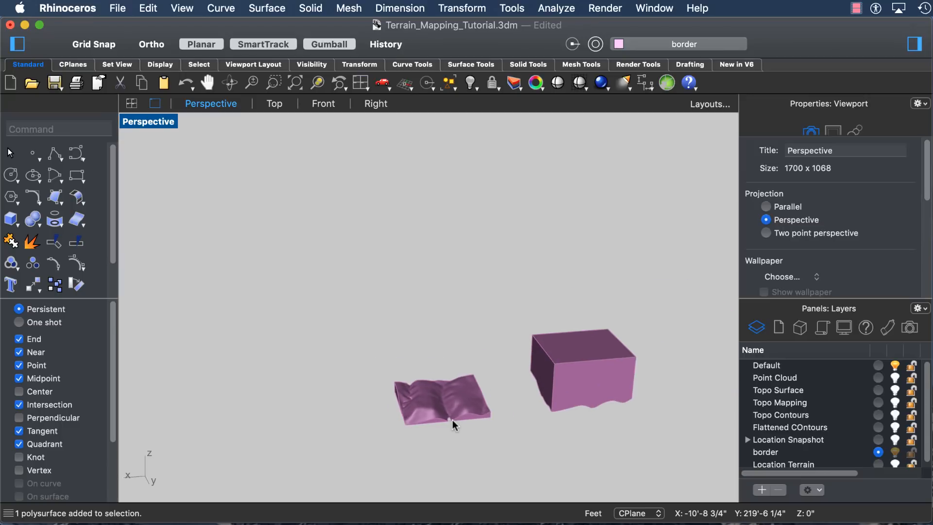
{"action": "scroll", "coordinate": [304, 311], "scroll_direction": "down", "scroll_amount": 3}
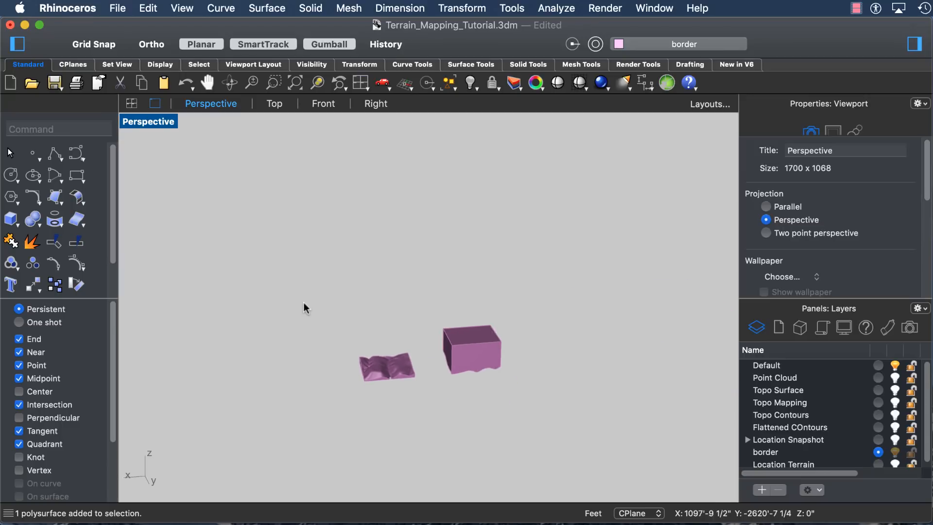
{"action": "scroll", "coordinate": [353, 399], "scroll_direction": "down", "scroll_amount": 4}
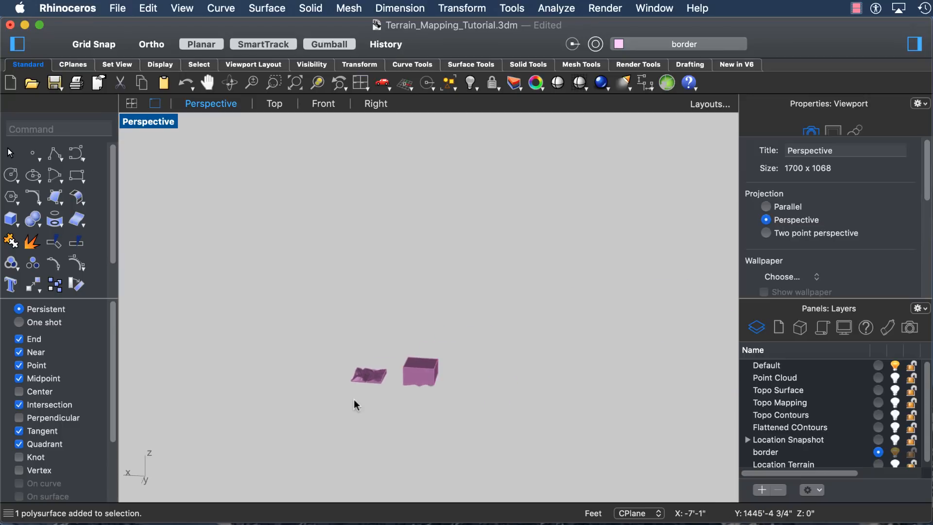
{"action": "scroll", "coordinate": [353, 399], "scroll_direction": "up", "scroll_amount": 2}
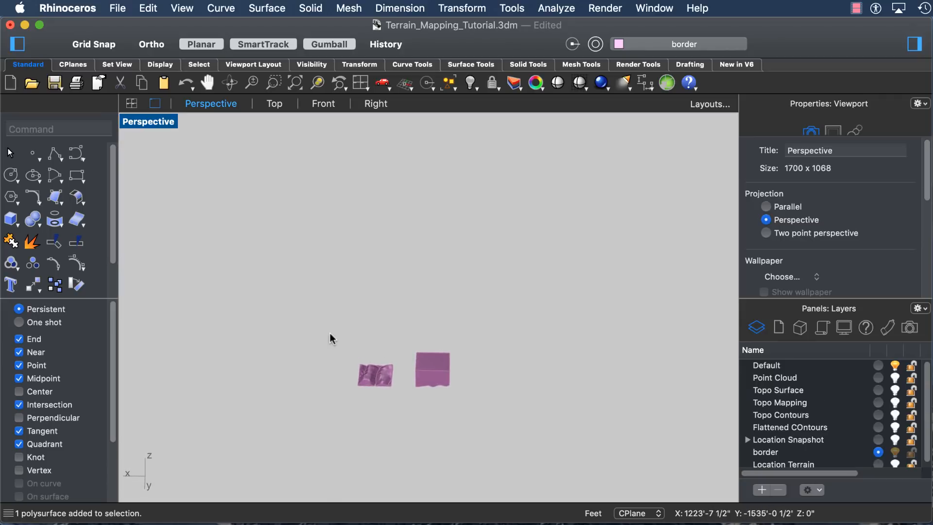
Select the terrain solid, its border curve and the upper box piece and move them together sideways along the X direction.
{"action": "left_click_drag", "start_coordinate": [404, 407], "coordinate": [404, 408]}
{"action": "scroll", "coordinate": [386, 384], "scroll_direction": "up", "scroll_amount": 2}
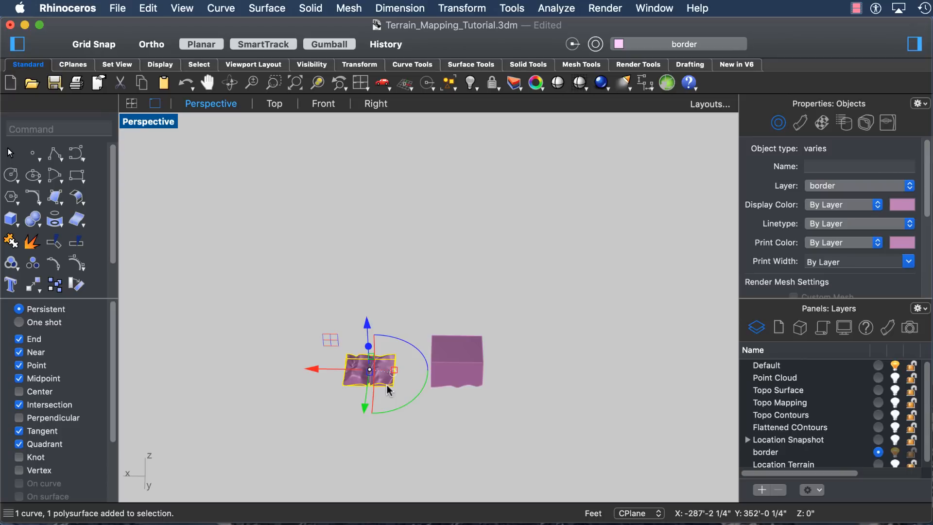
{"action": "key", "text": "Escape"}
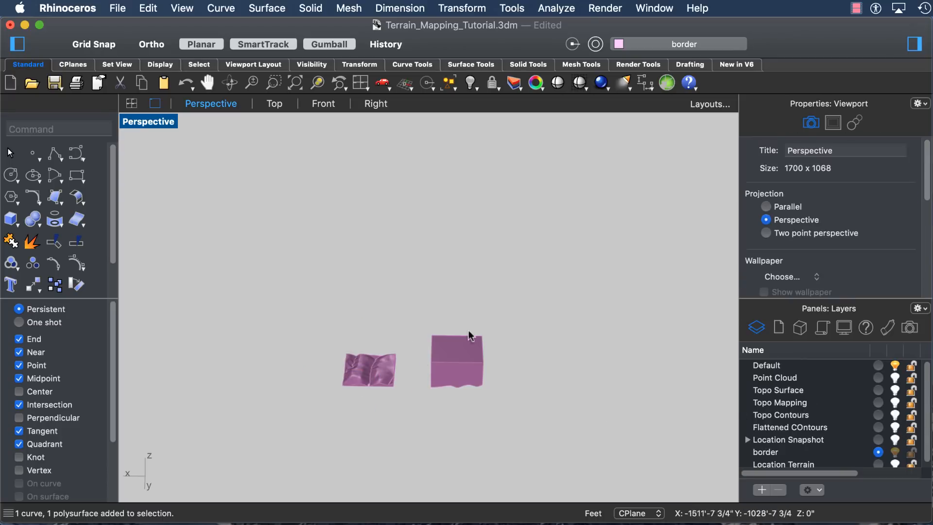
{"action": "left_click_drag", "start_coordinate": [318, 324], "coordinate": [521, 394]}
{"action": "left_click_drag", "start_coordinate": [369, 360], "coordinate": [615, 363]}
Show the Flattened COntours layer and move its contours along the X direction, clear of the black location geometry.
{"action": "left_click", "coordinate": [895, 426]}
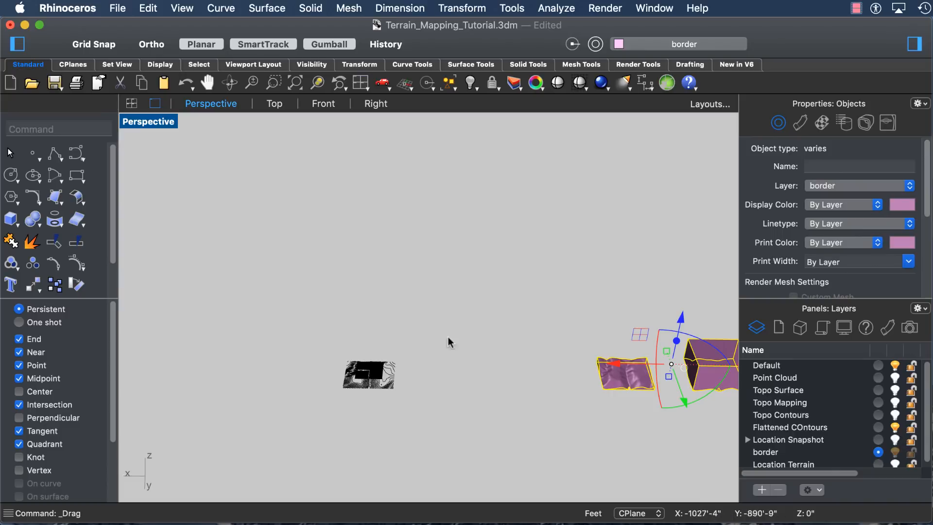
{"action": "key", "text": "Escape"}
{"action": "left_click_drag", "start_coordinate": [288, 304], "coordinate": [434, 421]}
{"action": "left_click_drag", "start_coordinate": [311, 373], "coordinate": [379, 373]}
{"action": "key", "text": "Escape"}
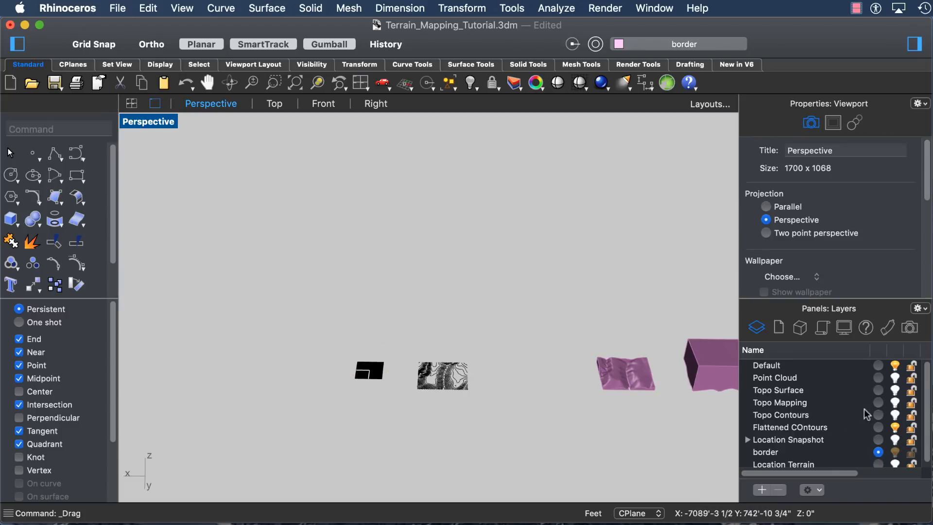
Show the Topo Contours layer and move the 3D contours between the flattened contours and the terrain solid.
{"action": "left_click", "coordinate": [894, 414]}
{"action": "left_click_drag", "start_coordinate": [323, 344], "coordinate": [416, 408]}
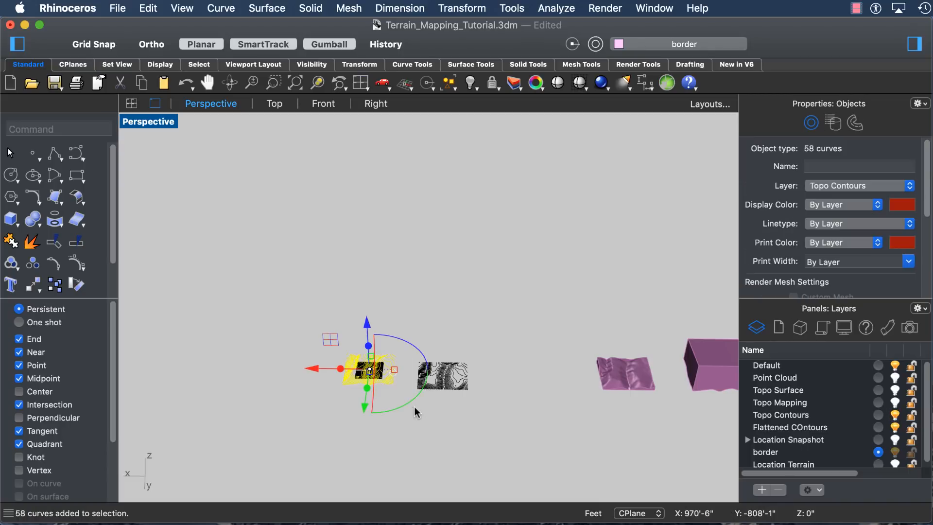
{"action": "left_click_drag", "start_coordinate": [318, 369], "coordinate": [489, 377]}
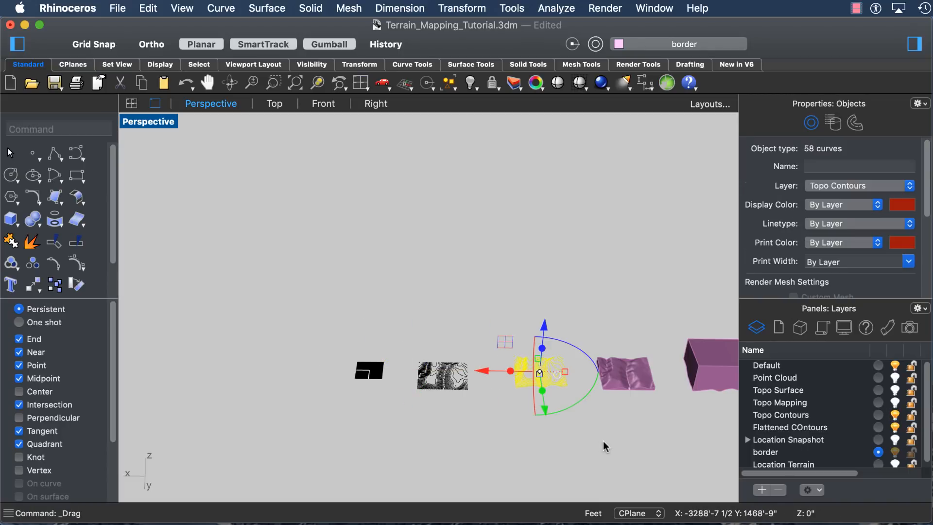
{"action": "key", "text": "Escape"}
Review the flattened contours, 3D contours and terrain solid laid out in a row in the perspective view.
{"action": "scroll", "coordinate": [636, 409], "scroll_direction": "up", "scroll_amount": 5}
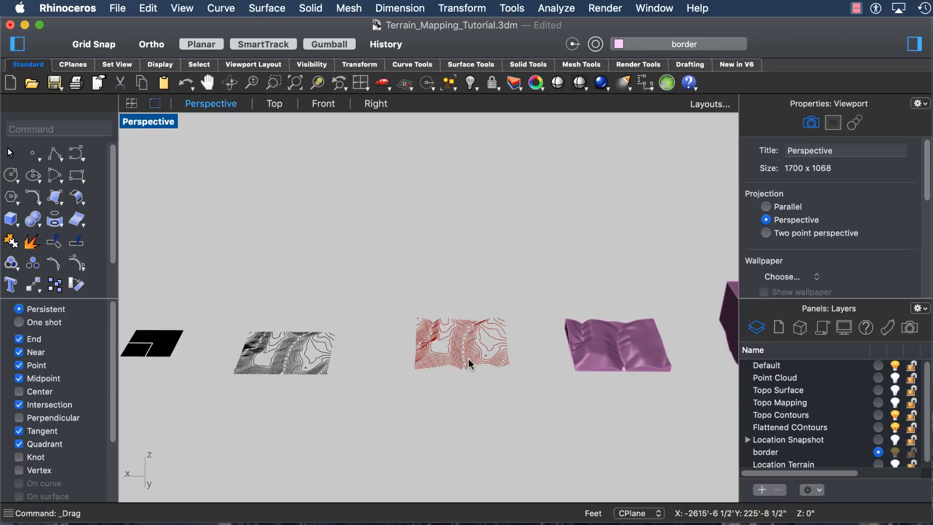
{"action": "scroll", "coordinate": [467, 358], "scroll_direction": "up", "scroll_amount": 4}
{"action": "right_click_drag", "start_coordinate": [467, 359], "coordinate": [472, 364]}
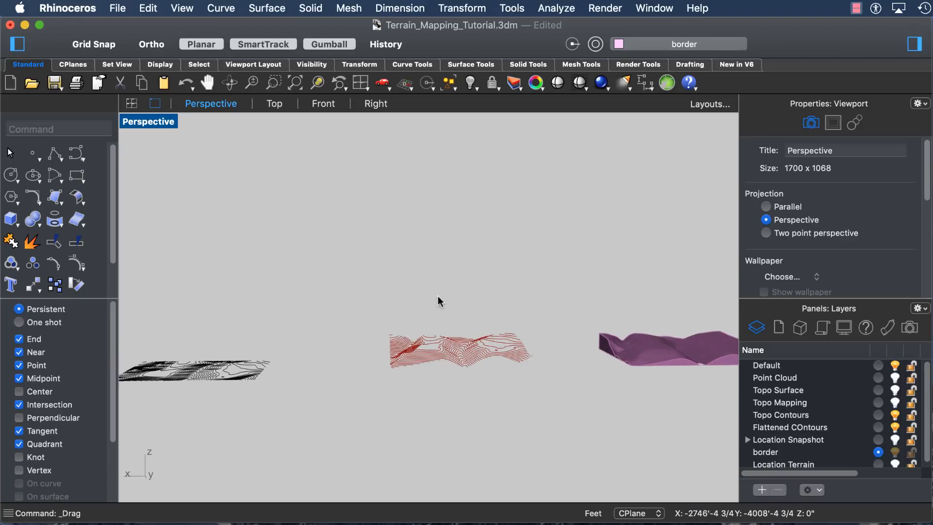
{"action": "scroll", "coordinate": [438, 295], "scroll_direction": "down", "scroll_amount": 3}
{"action": "right_click_drag", "start_coordinate": [437, 295], "coordinate": [437, 298]}
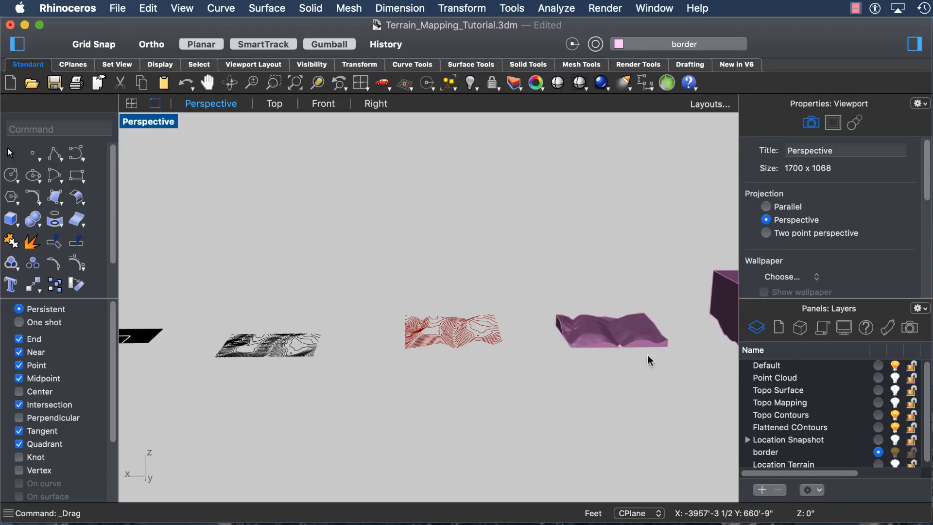
{"action": "left_click", "coordinate": [576, 338]}
{"action": "left_click", "coordinate": [671, 380]}
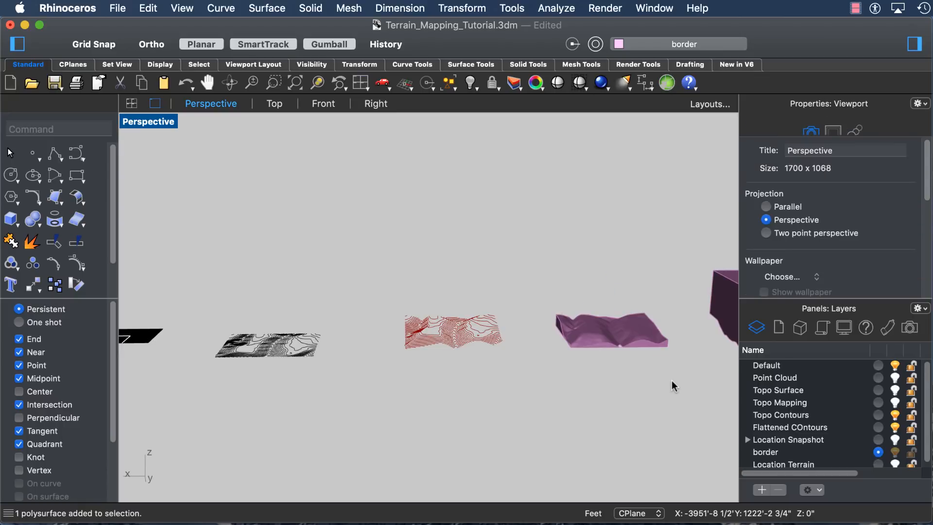